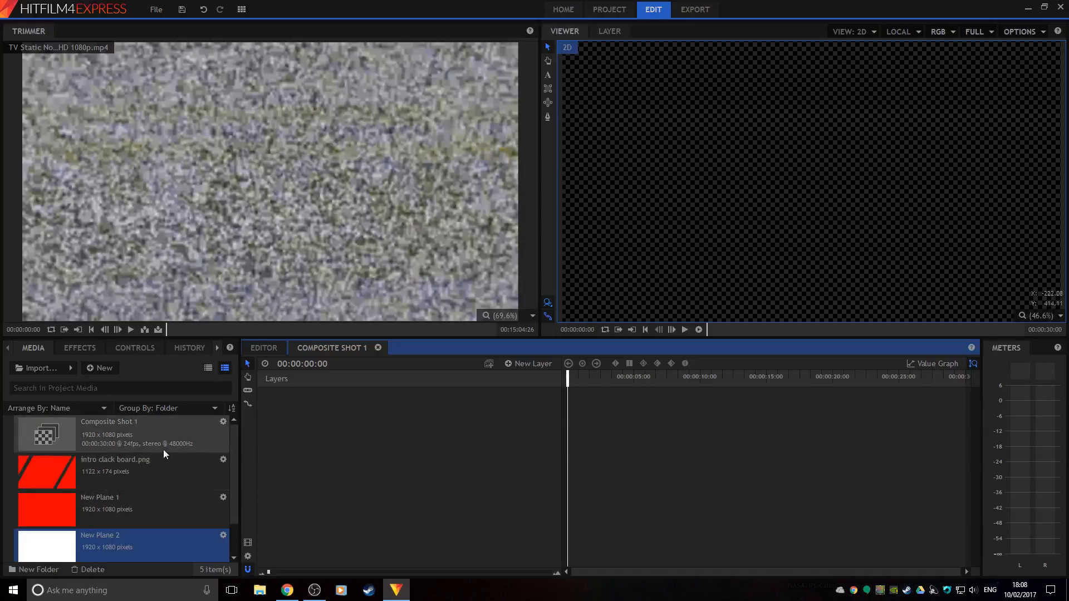
Step: Review the project media by previewing the clack board image and playing a moment of the TV static clip
click(140, 459)
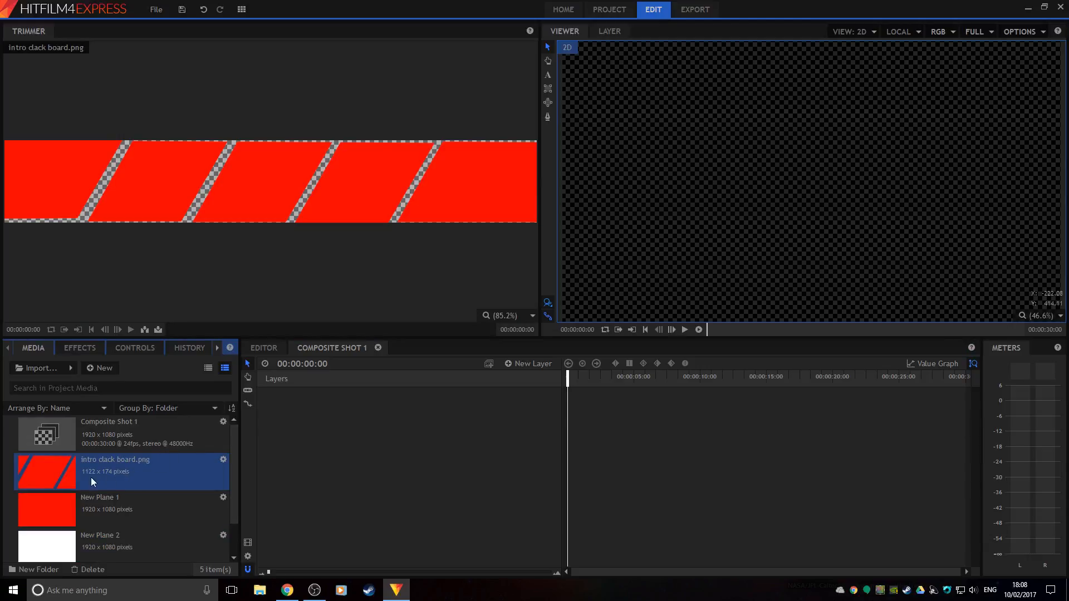
click(137, 495)
click(124, 374)
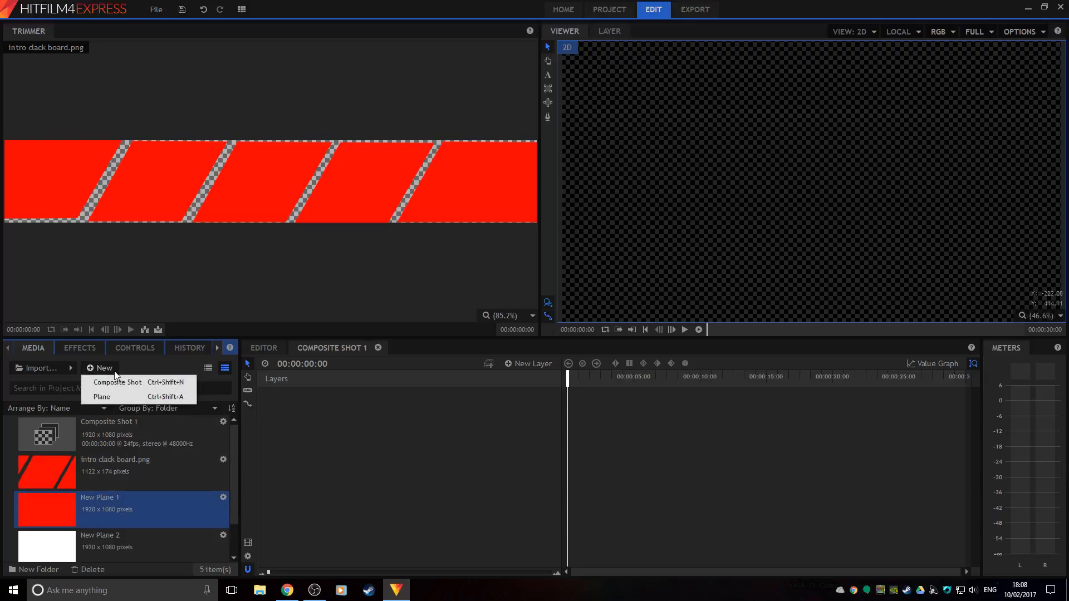
click(304, 437)
scroll(157, 467, down, 2)
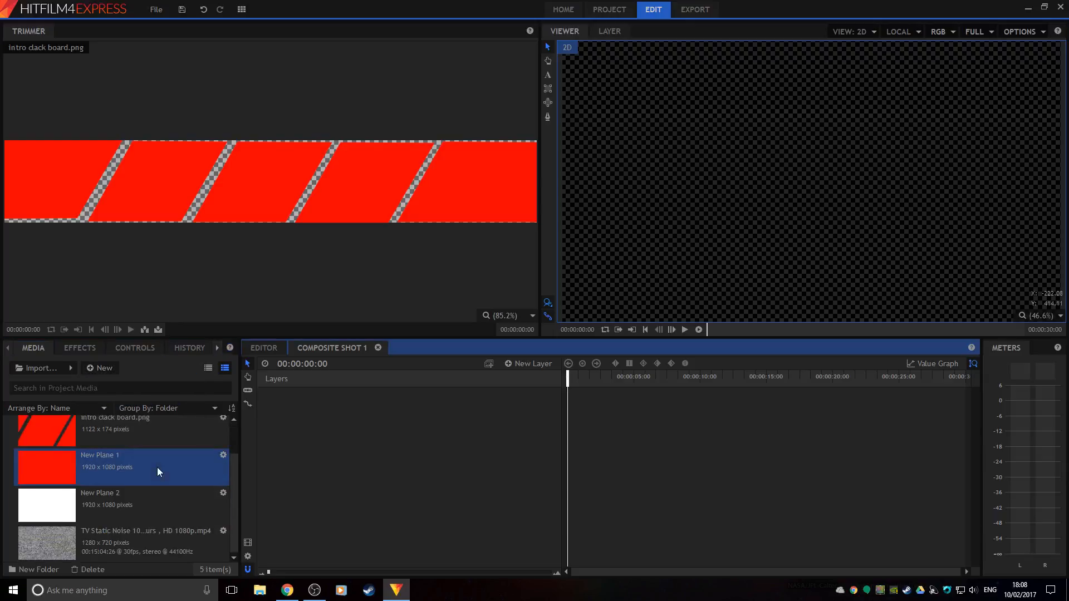
click(135, 531)
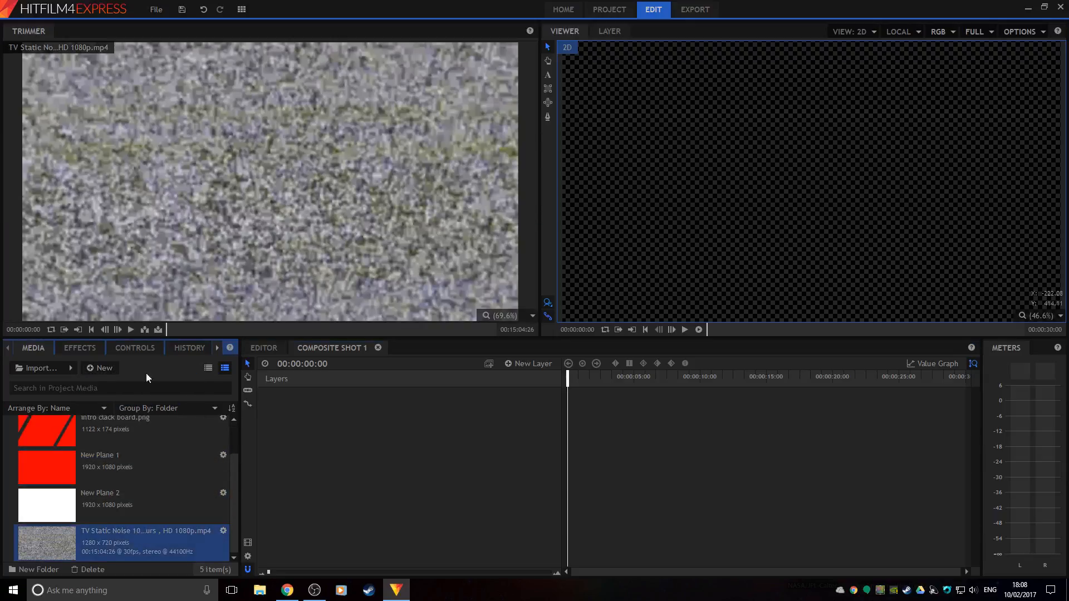
click(128, 329)
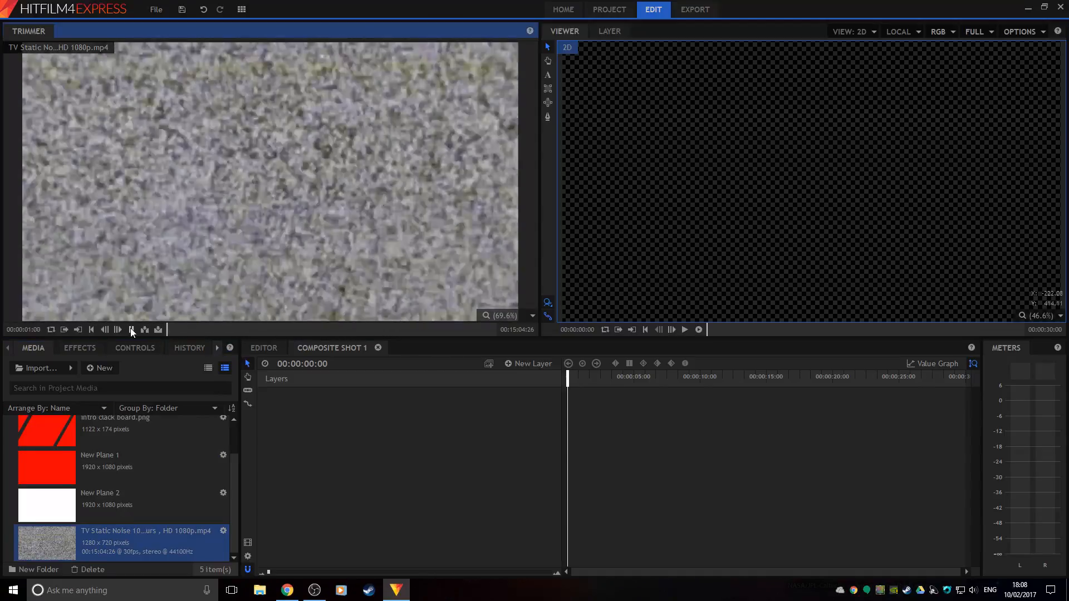
click(130, 329)
scroll(141, 473, up, 2)
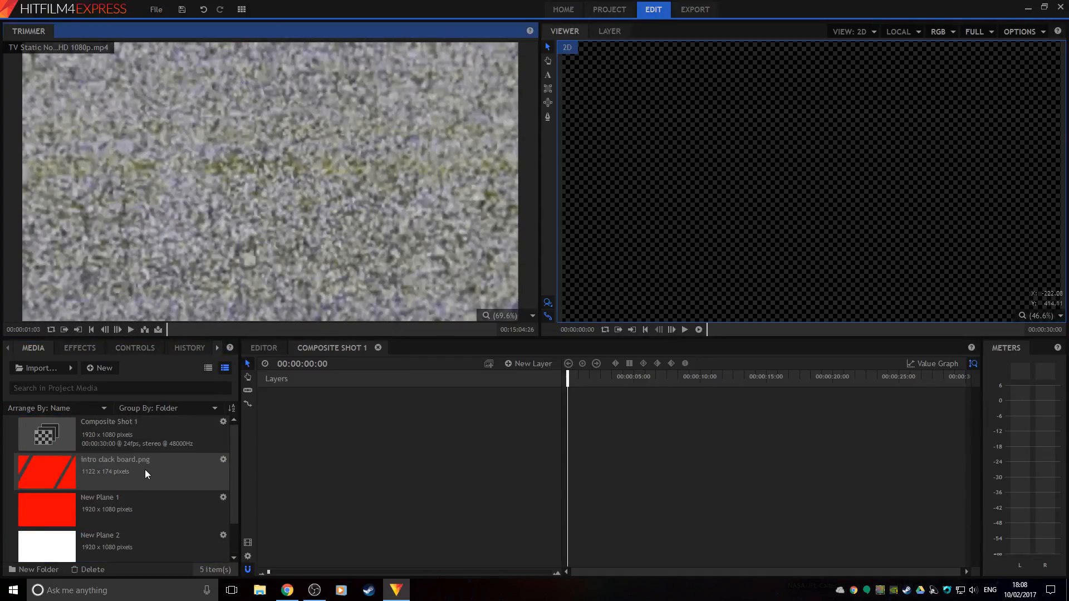
Step: Add Intro clack board.png, New Plane 1 and New Plane 2 to Composite Shot 1 in that order from front to back
drag(151, 465, 451, 408)
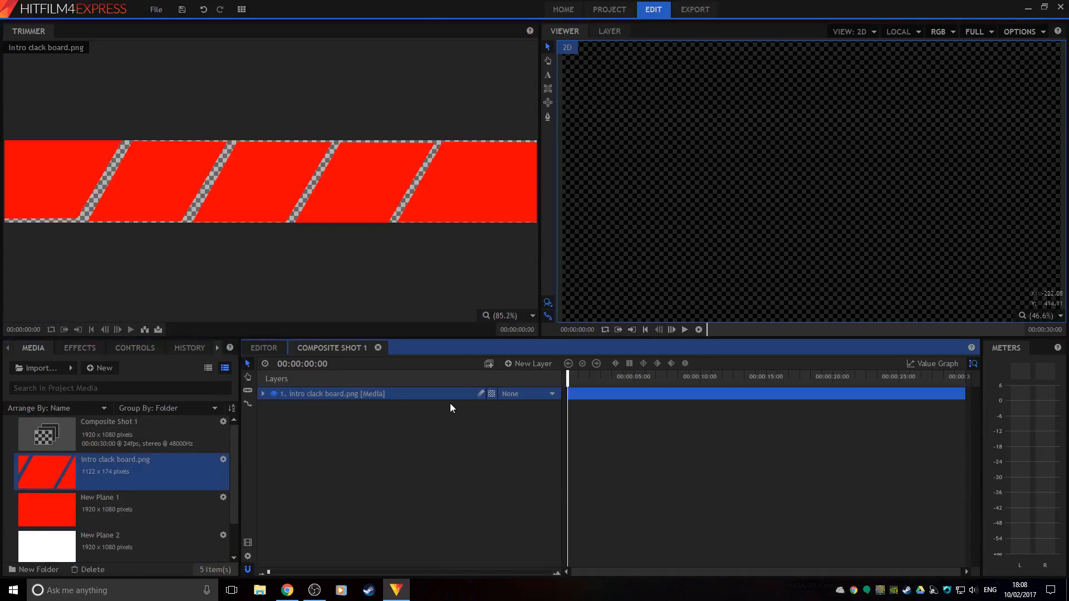
drag(121, 501, 415, 411)
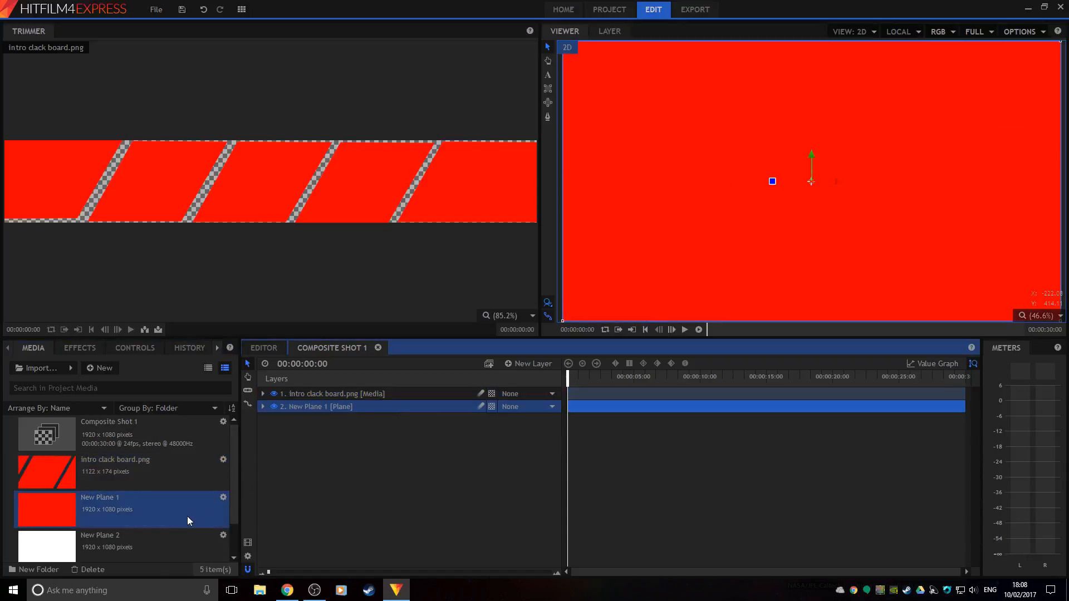
drag(178, 537, 449, 435)
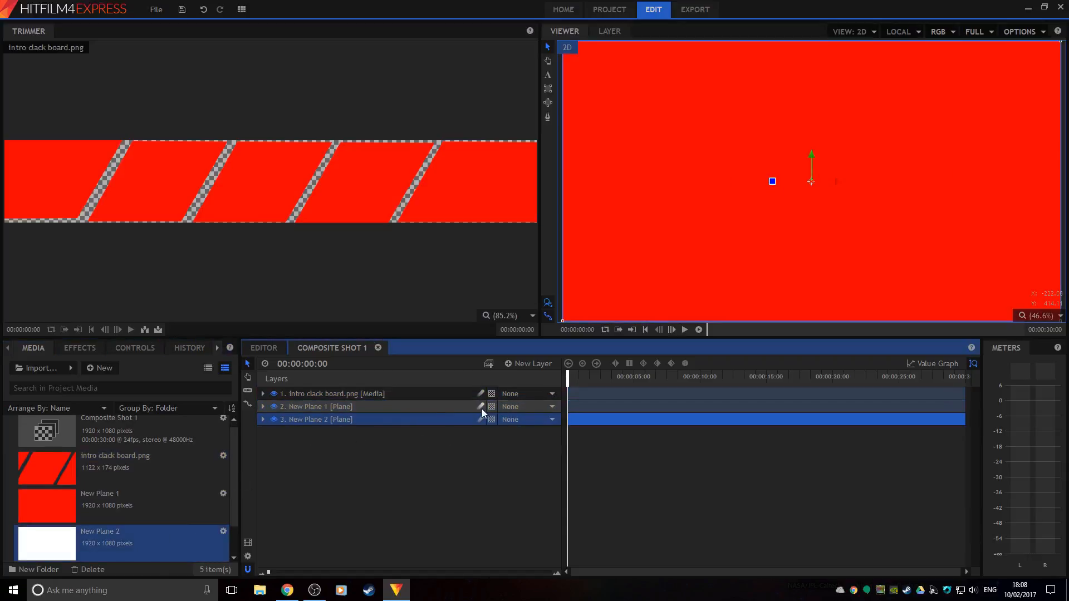
scroll(178, 496, down, 1)
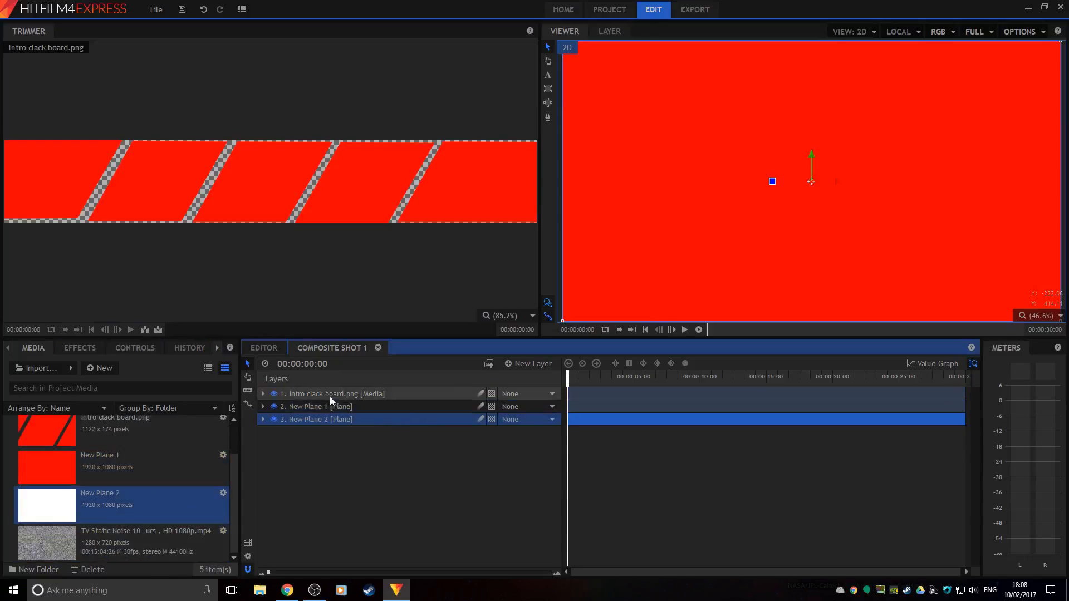
Step: Shrink New Plane 1 into the clapperboard's body and arrange it directly beneath the striped clack board strip
click(376, 394)
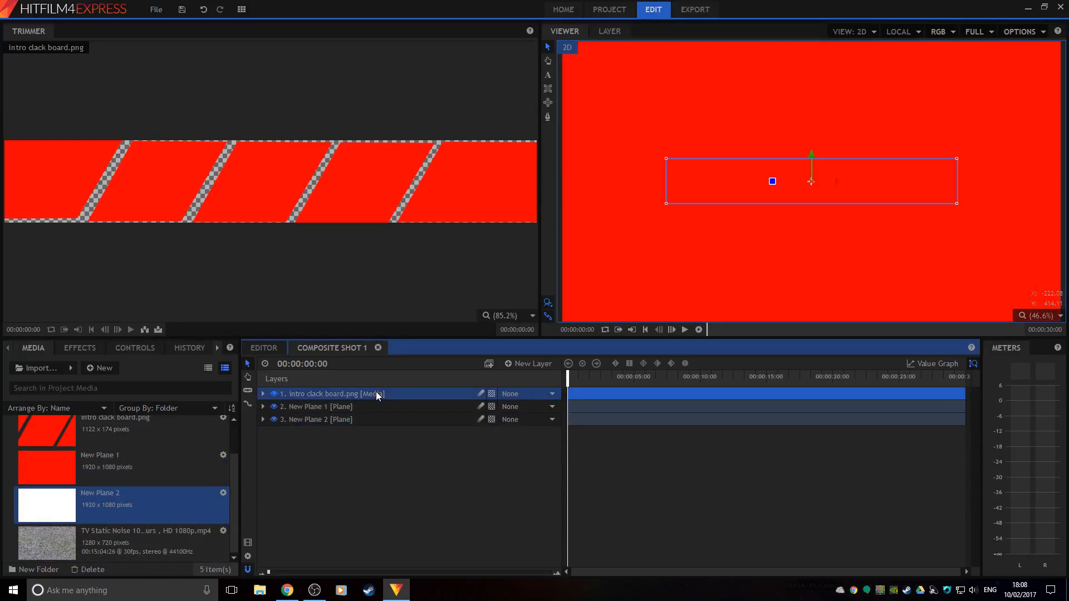
click(403, 408)
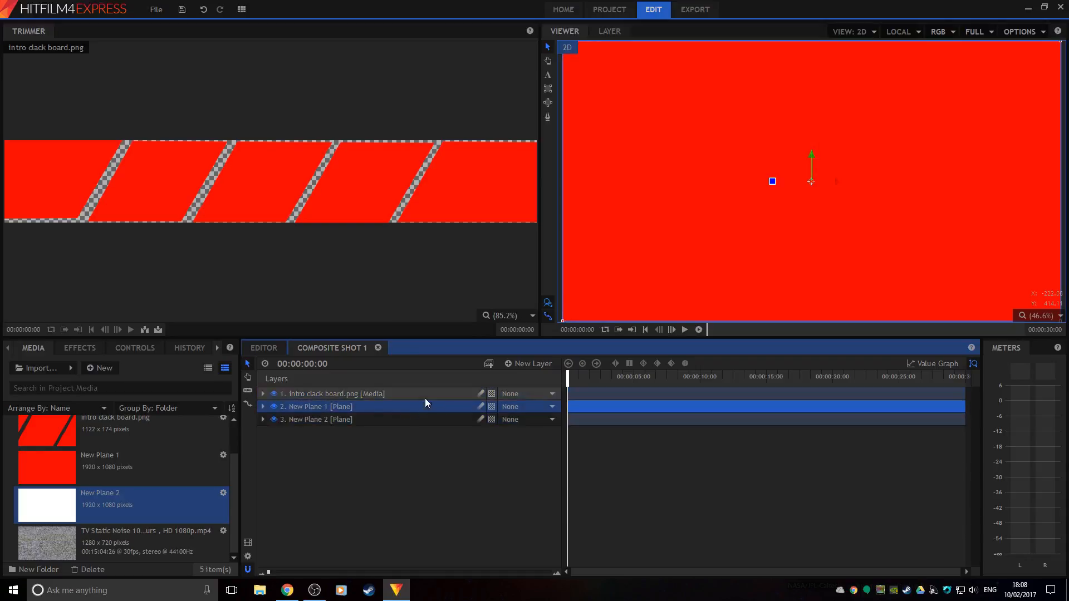
scroll(676, 259, down, 3)
scroll(677, 256, down, 1)
mouse_move(677, 257)
mouse_down()
mouse_move(708, 262)
mouse_move(678, 257)
mouse_up()
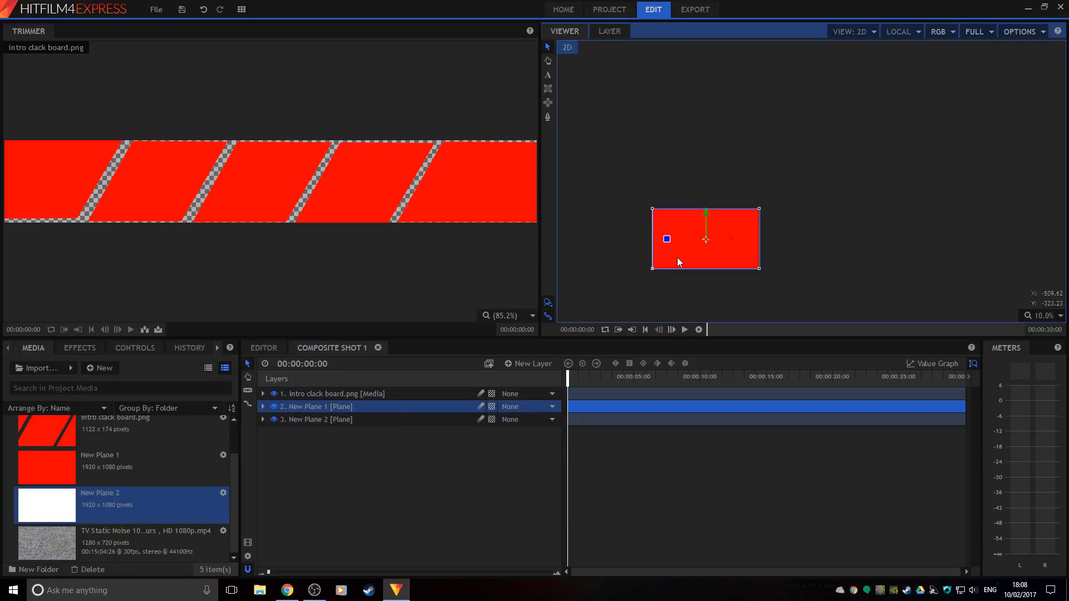
key(ctrl+z)
drag(759, 269, 732, 256)
scroll(719, 250, up, 2)
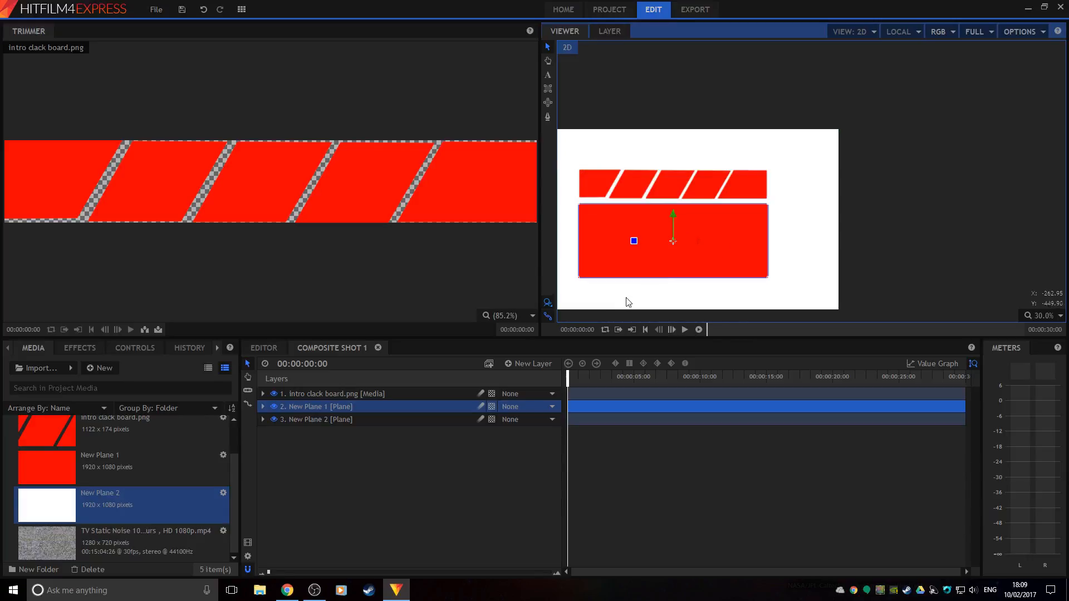
Step: Convert the Intro clack board.png and New Plane 1 layers to 3D planes
click(493, 394)
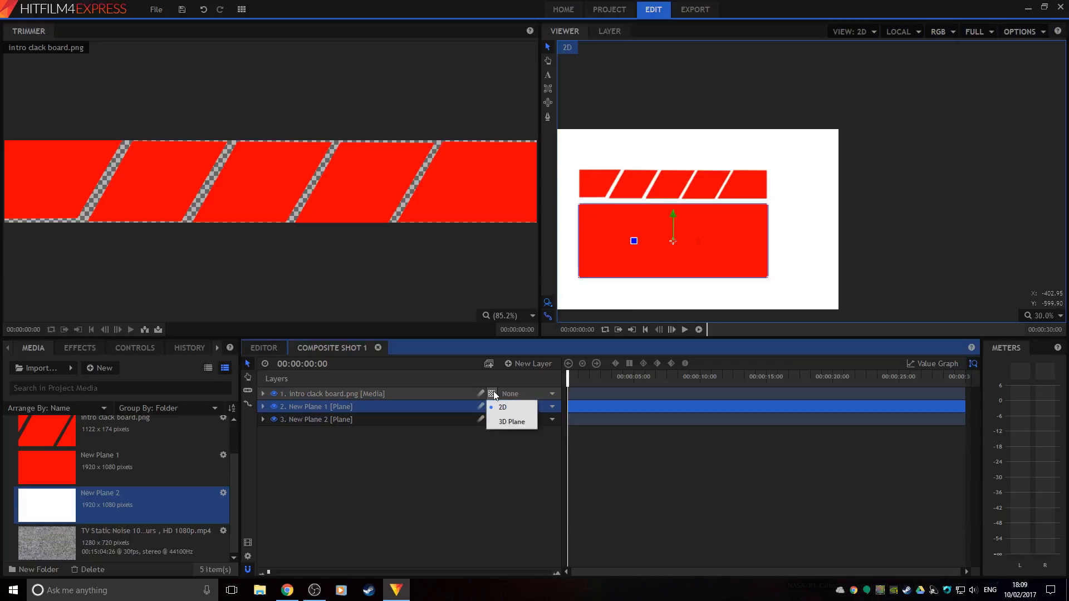
click(500, 422)
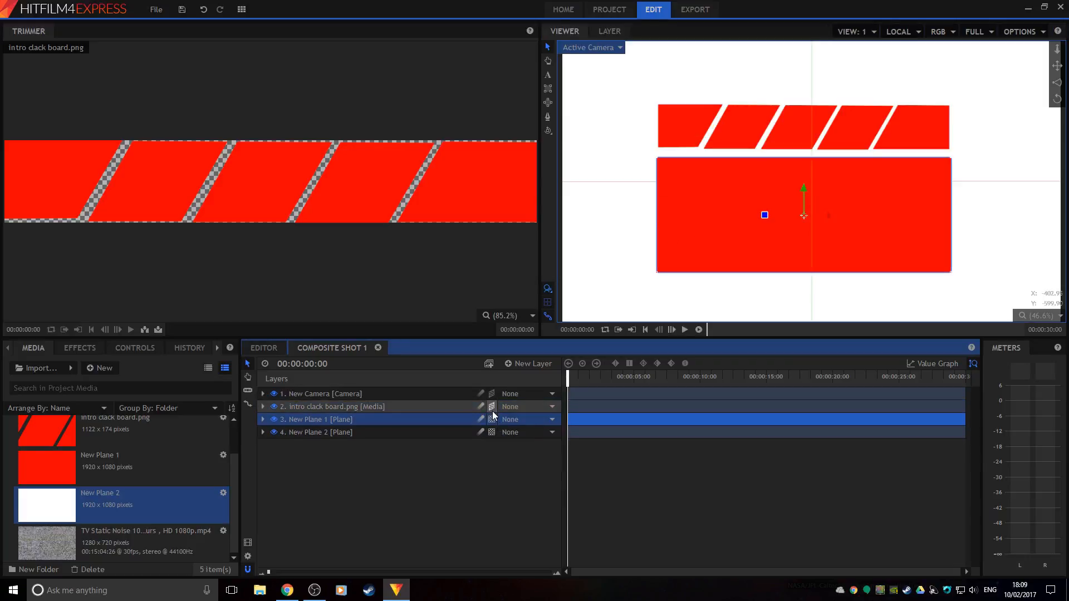
click(491, 419)
click(502, 445)
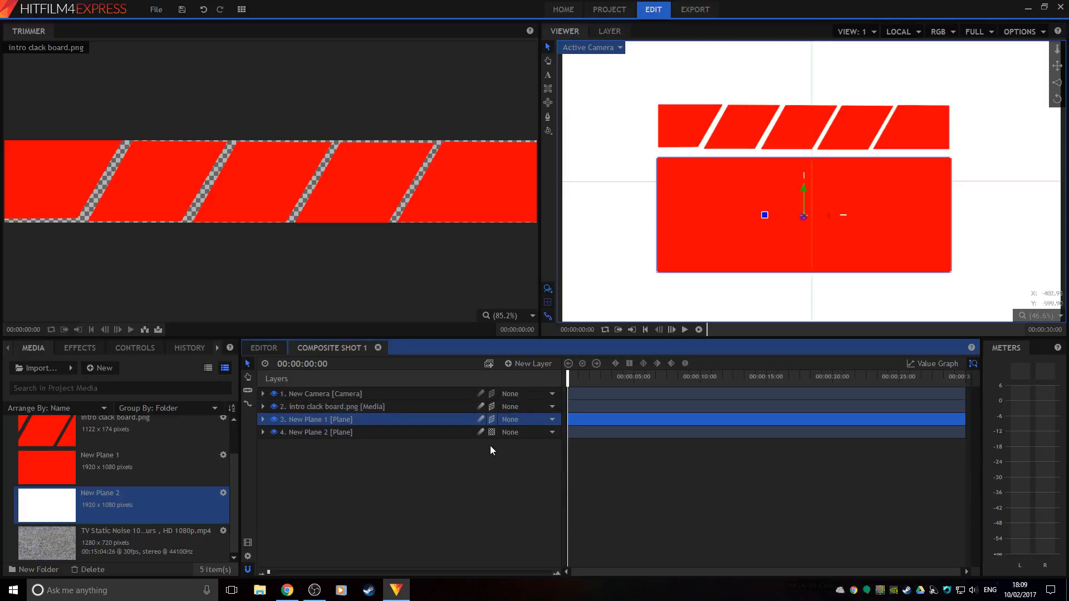
click(442, 393)
scroll(732, 233, down, 5)
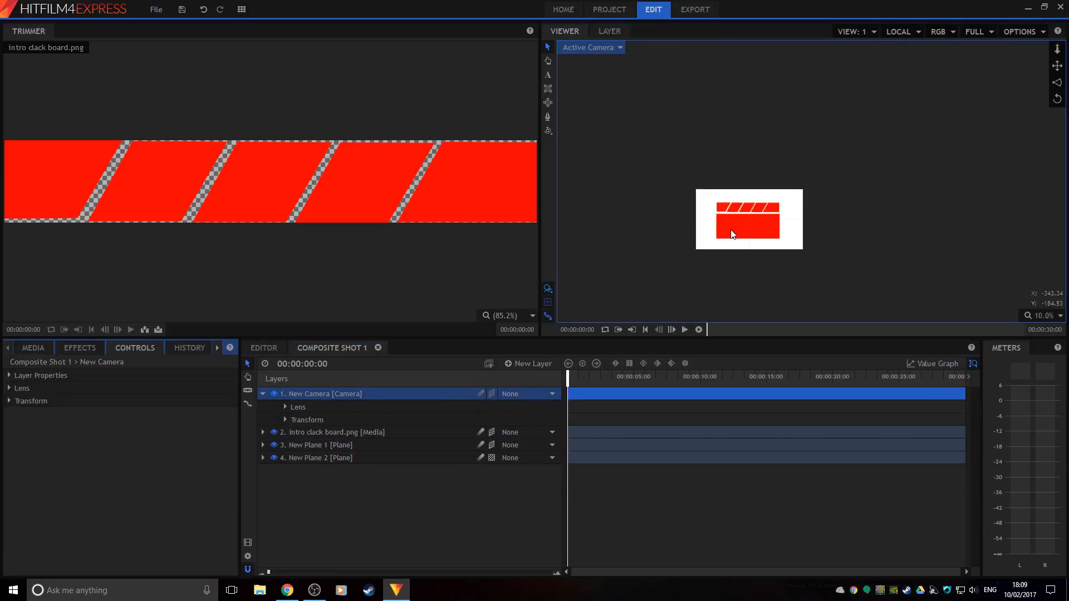
scroll(709, 235, up, 4)
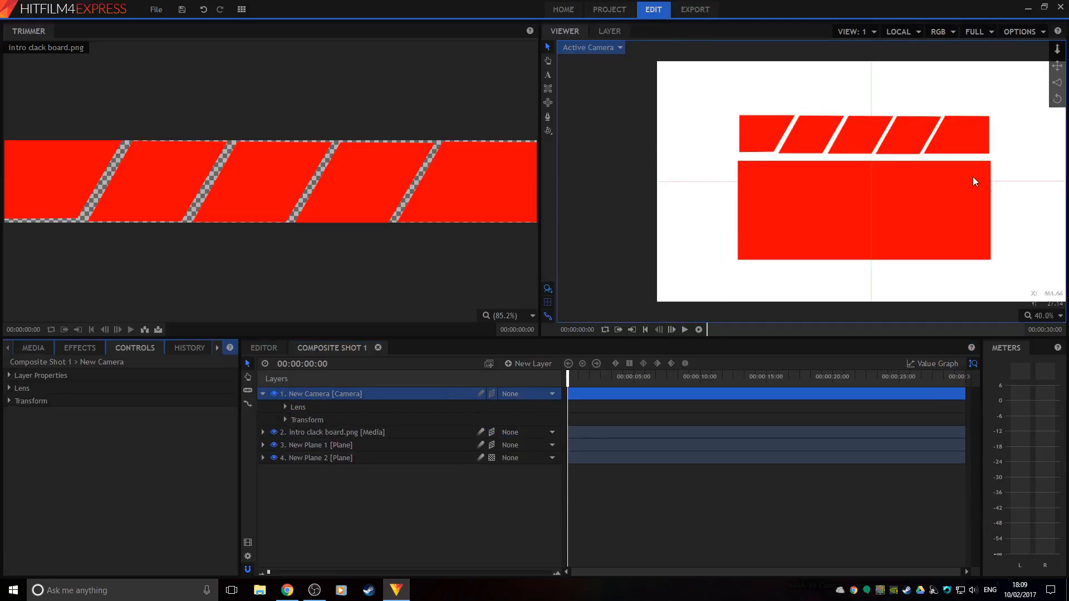
click(1039, 315)
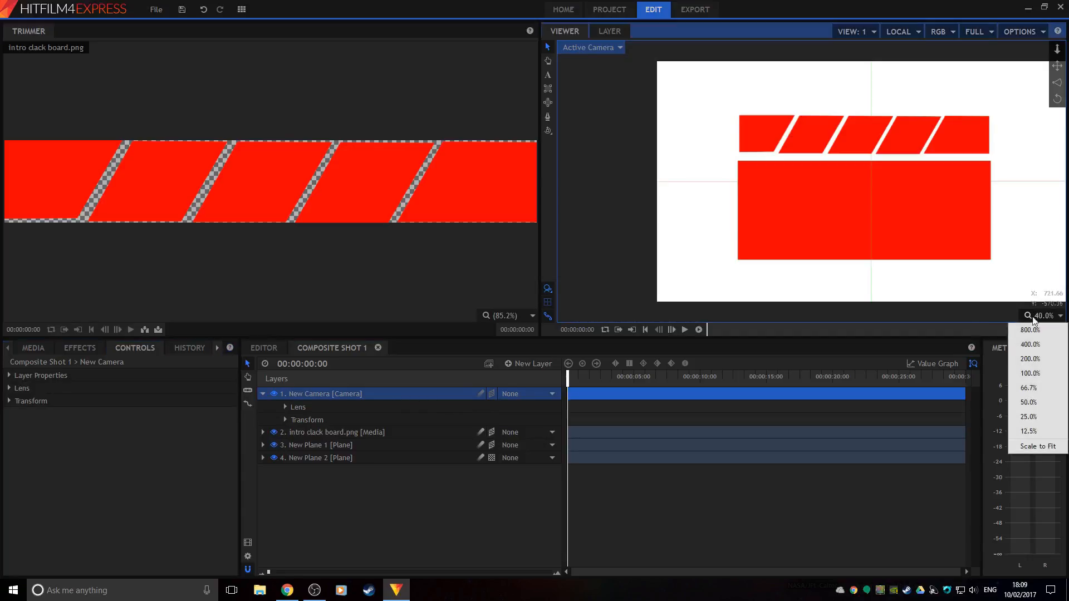
click(1027, 446)
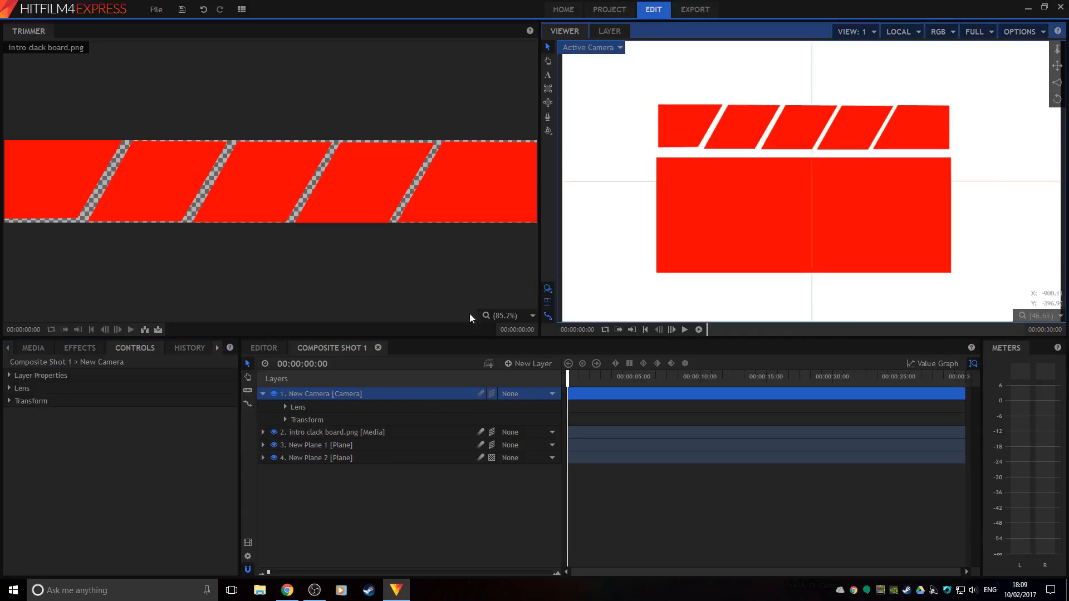
click(262, 393)
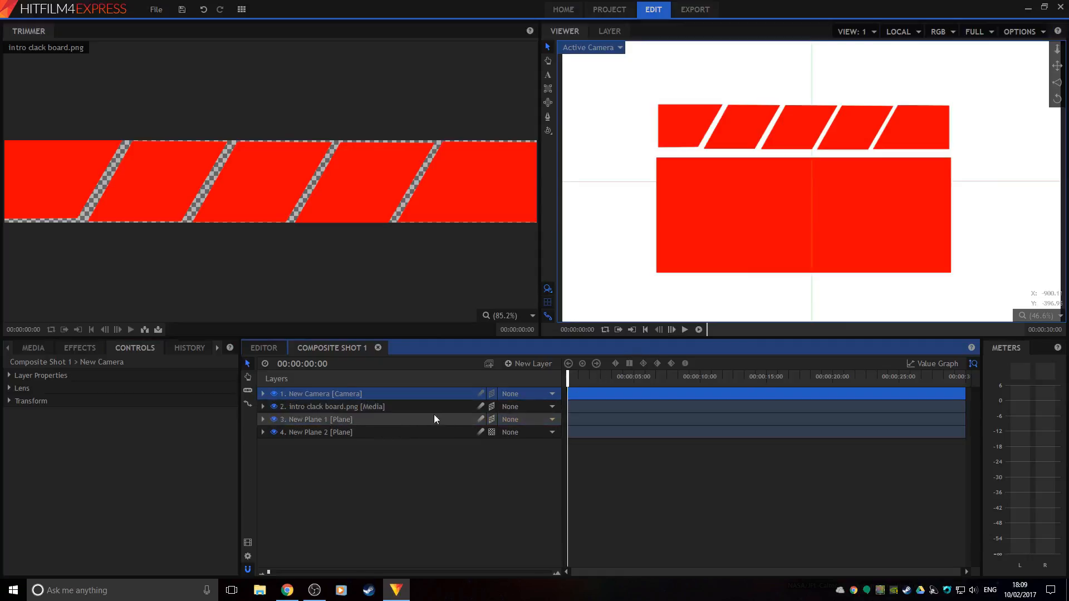
Step: Scale the white New Plane 2 background layer to 157% so it extends beyond the frame
click(394, 433)
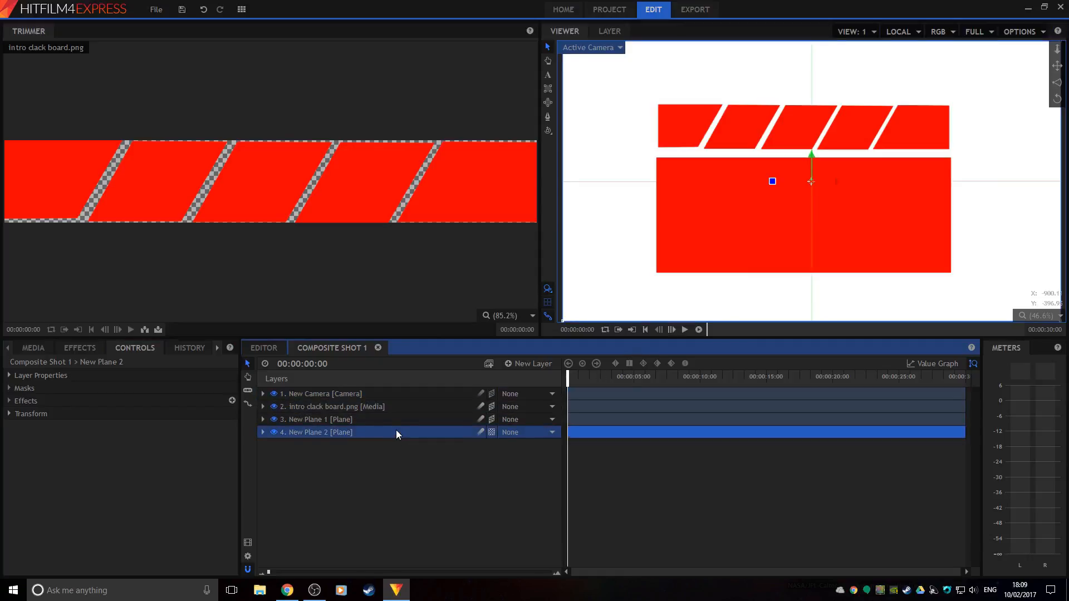
scroll(680, 302, down, 1)
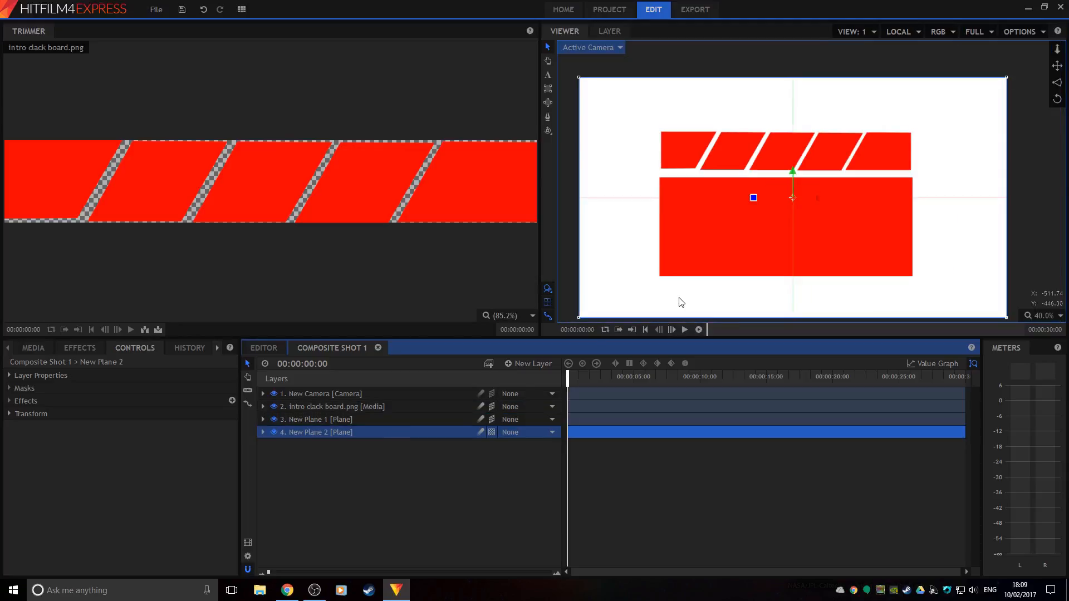
scroll(680, 301, down, 4)
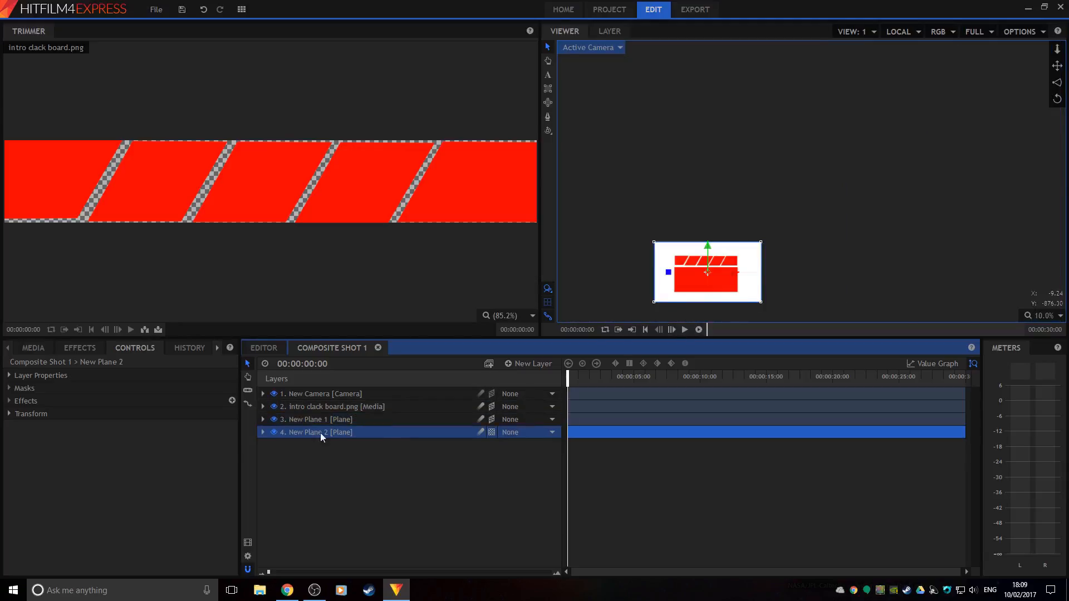
click(261, 431)
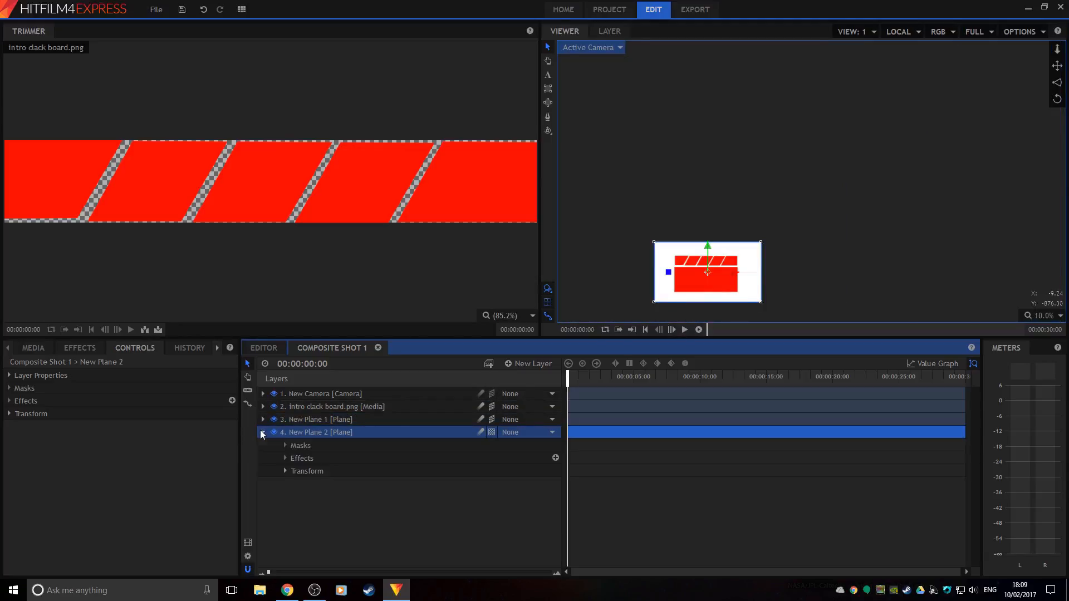
click(285, 469)
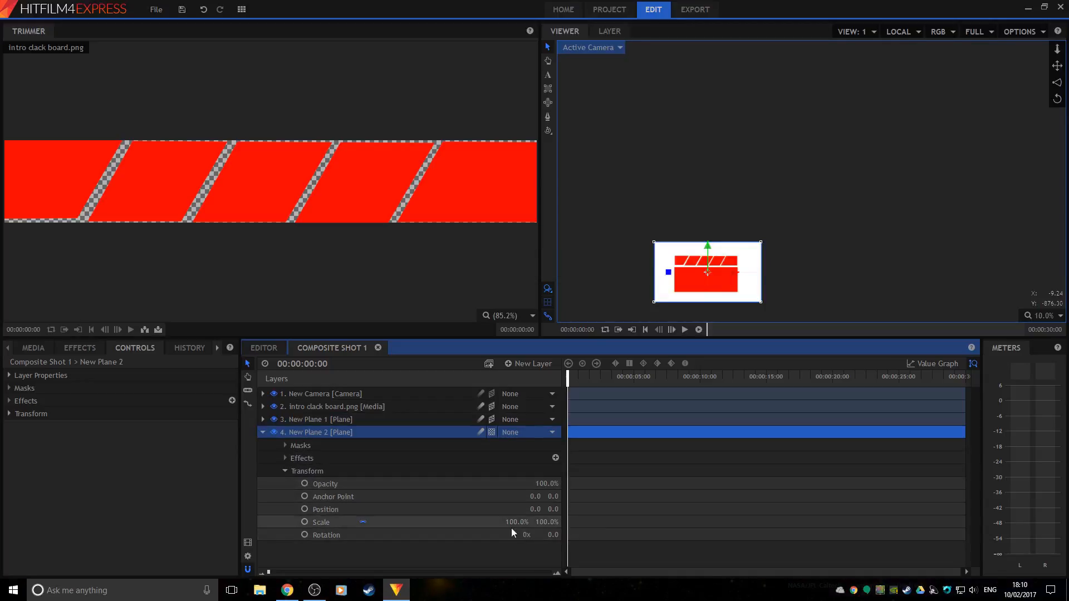
drag(515, 522, 551, 522)
click(1044, 316)
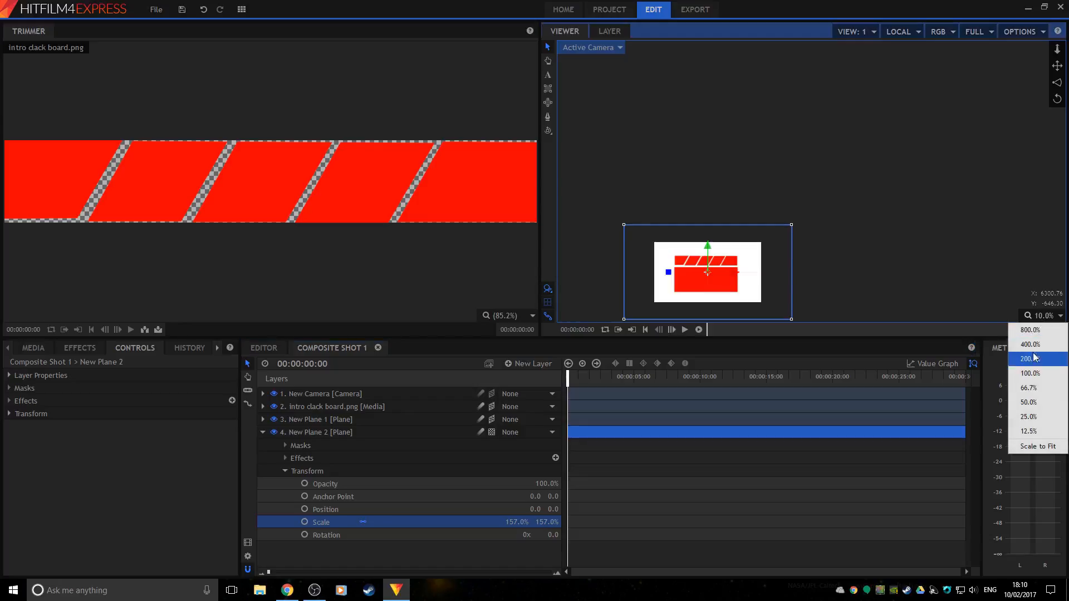
click(1027, 447)
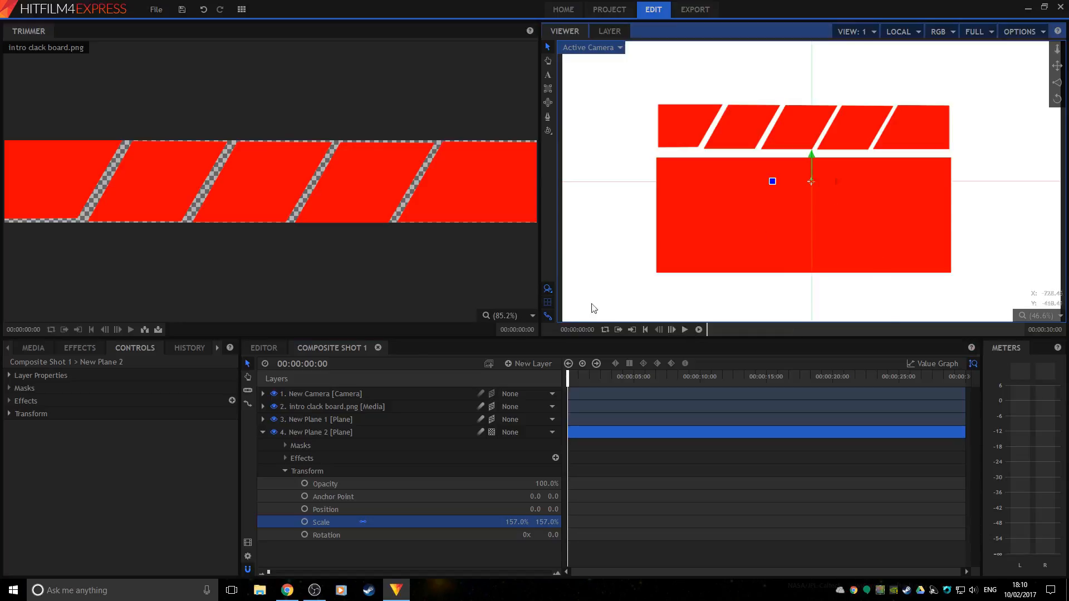
click(262, 432)
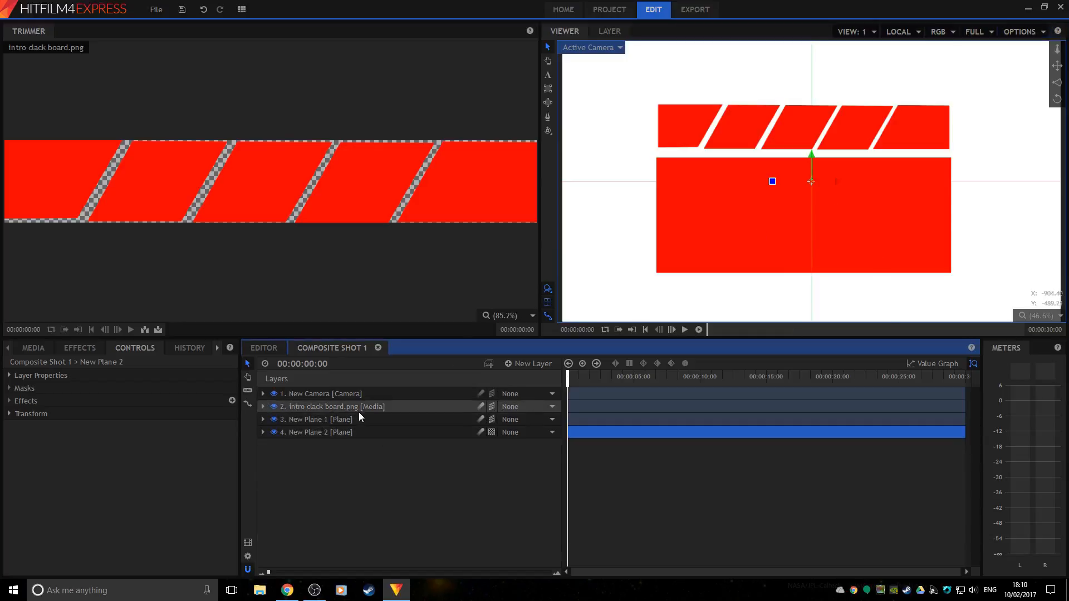
Step: Experiment with the New Camera's lens settings, setting the focus distance to 1397.6
click(263, 393)
click(284, 406)
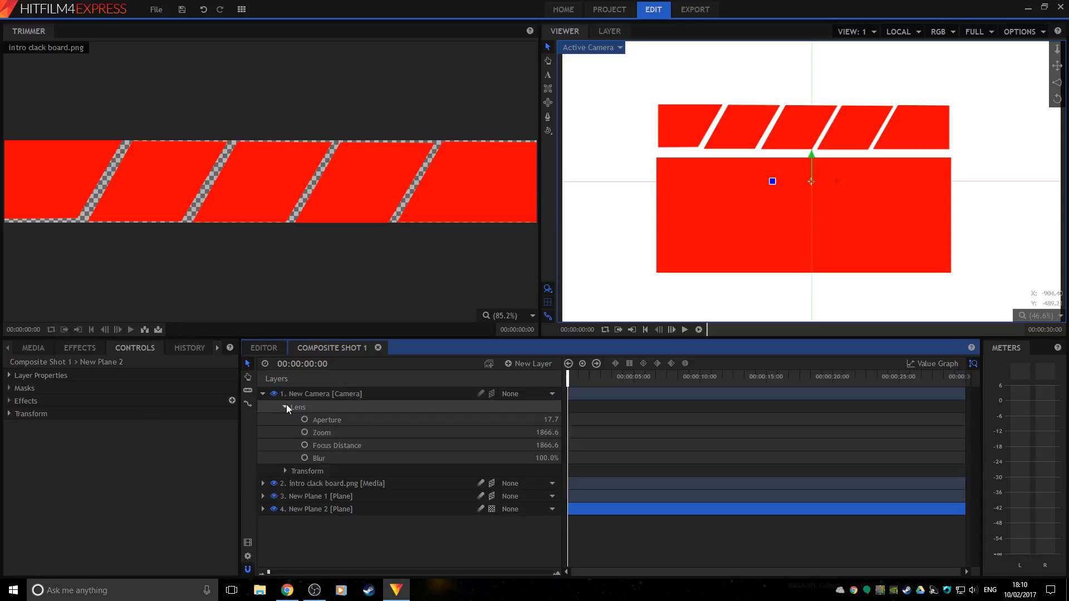
drag(548, 419, 682, 419)
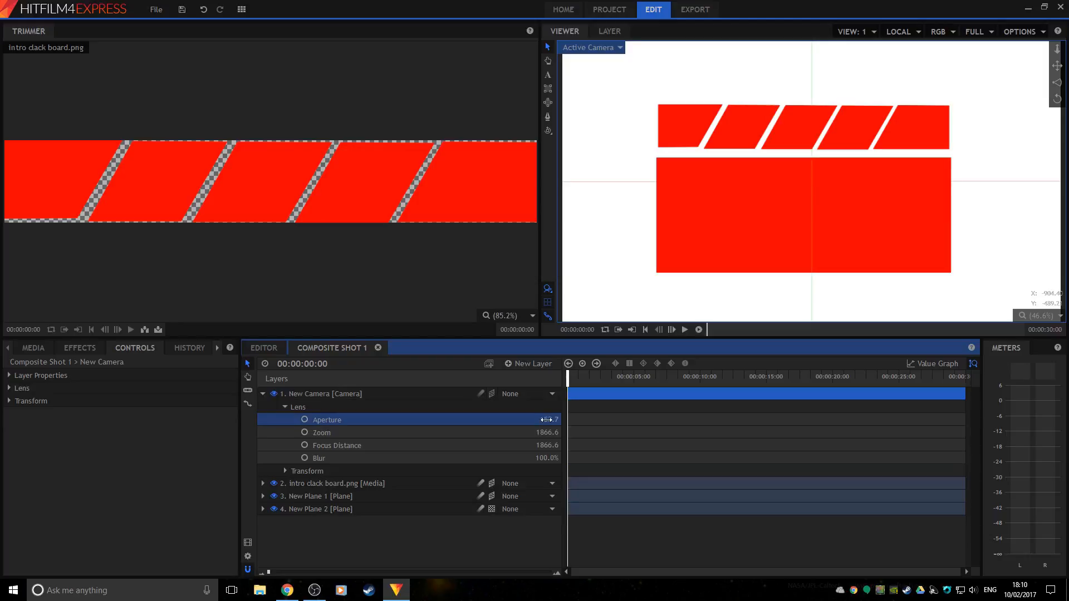
key(ctrl+z)
mouse_move(535, 432)
mouse_down()
mouse_move(551, 445)
mouse_move(532, 445)
mouse_up()
key(ctrl+z)
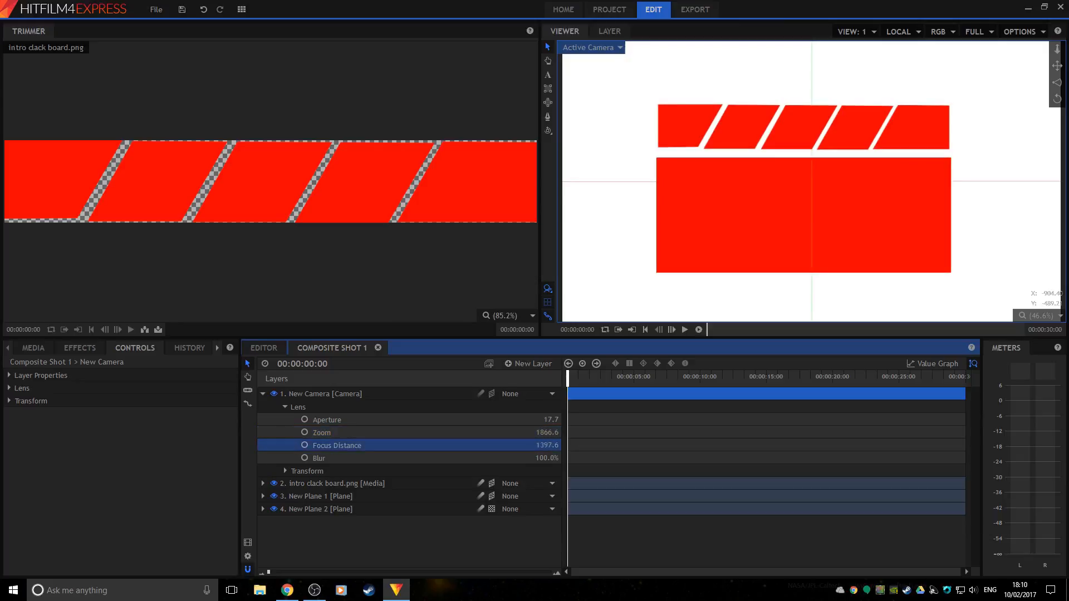
drag(548, 458, 518, 458)
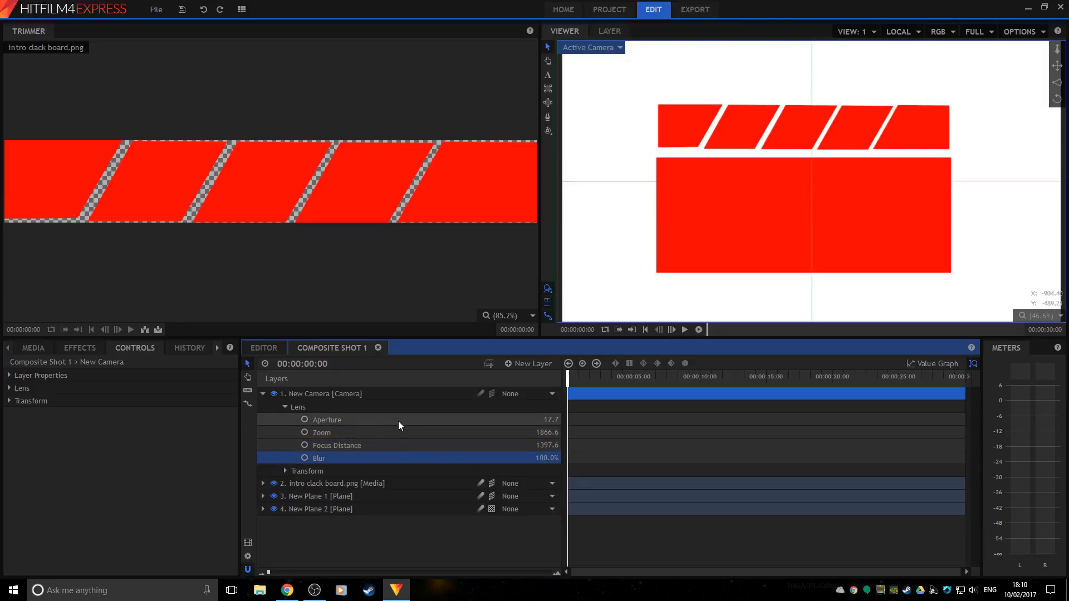
click(284, 407)
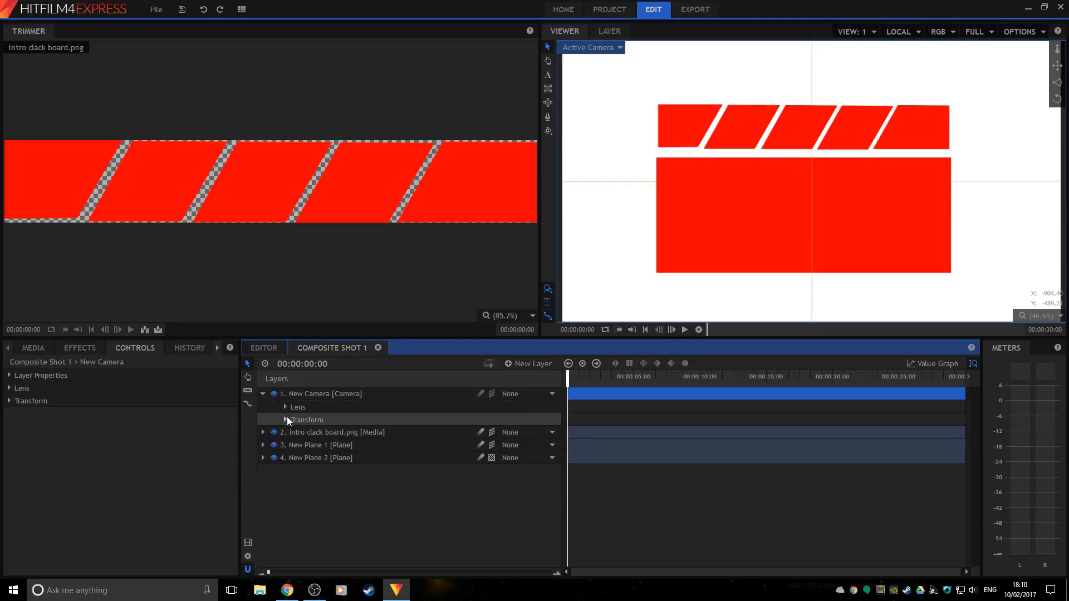
Step: Review the New Camera's transform properties and collapse the camera layer
click(286, 420)
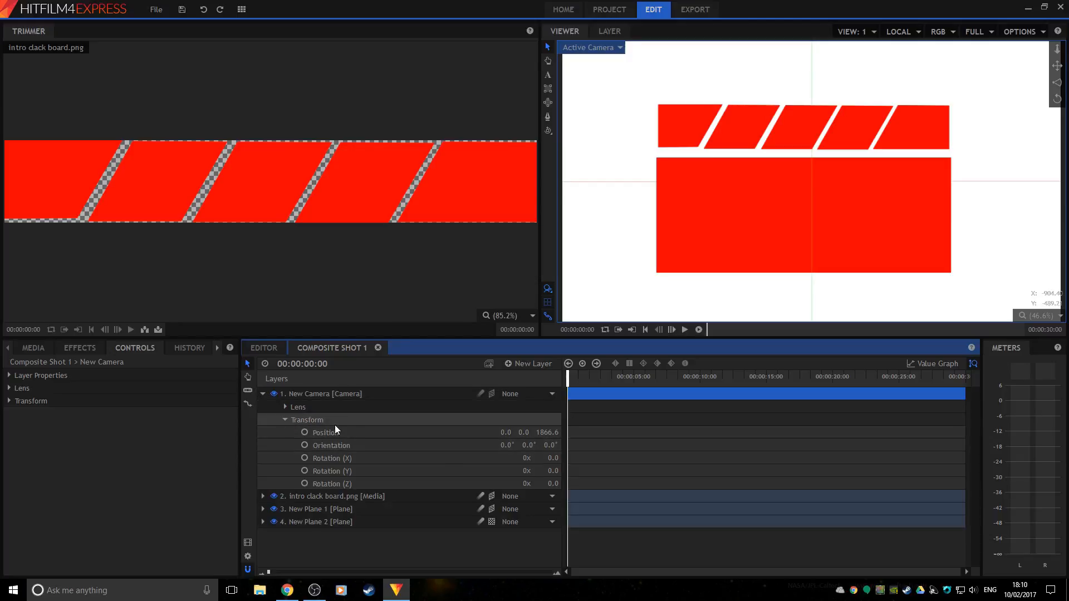
click(285, 417)
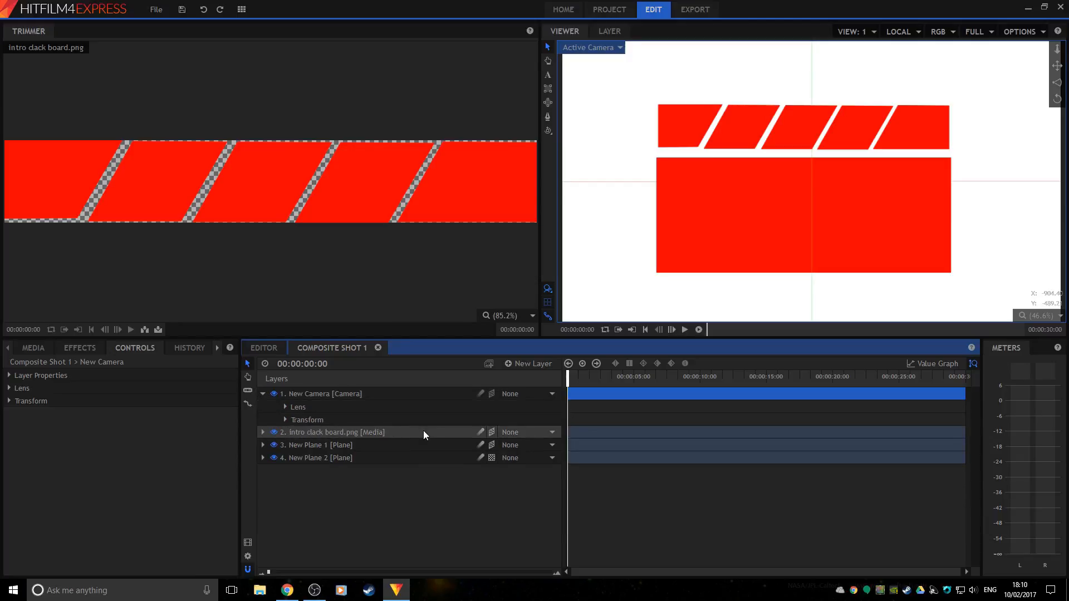
click(263, 394)
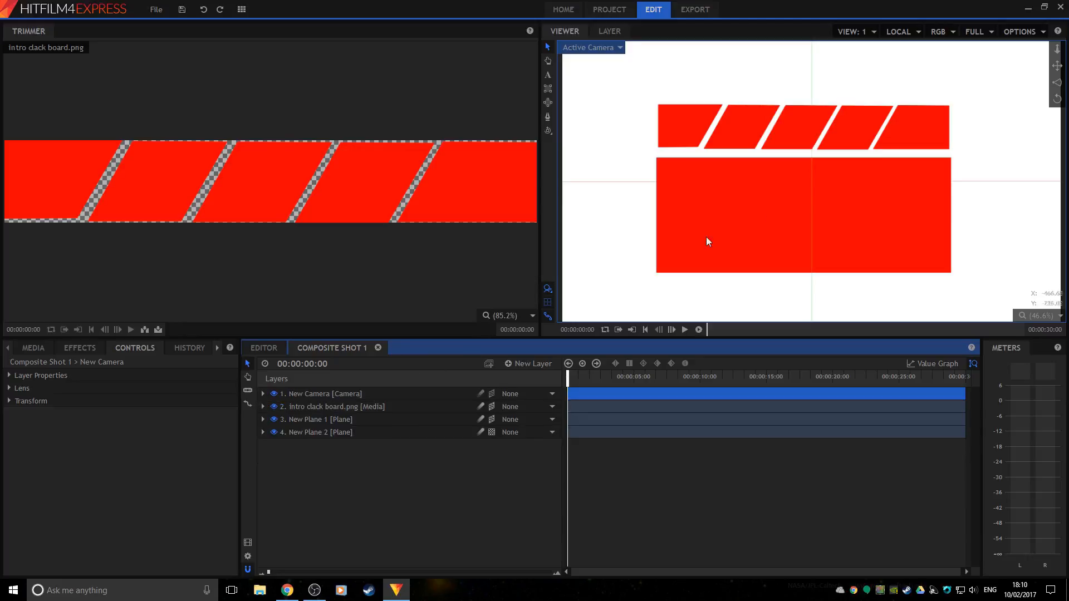
Step: Add a text layer with a box about 1000 wide and 400 high, and move it down onto the red clapperboard body
click(528, 364)
click(518, 394)
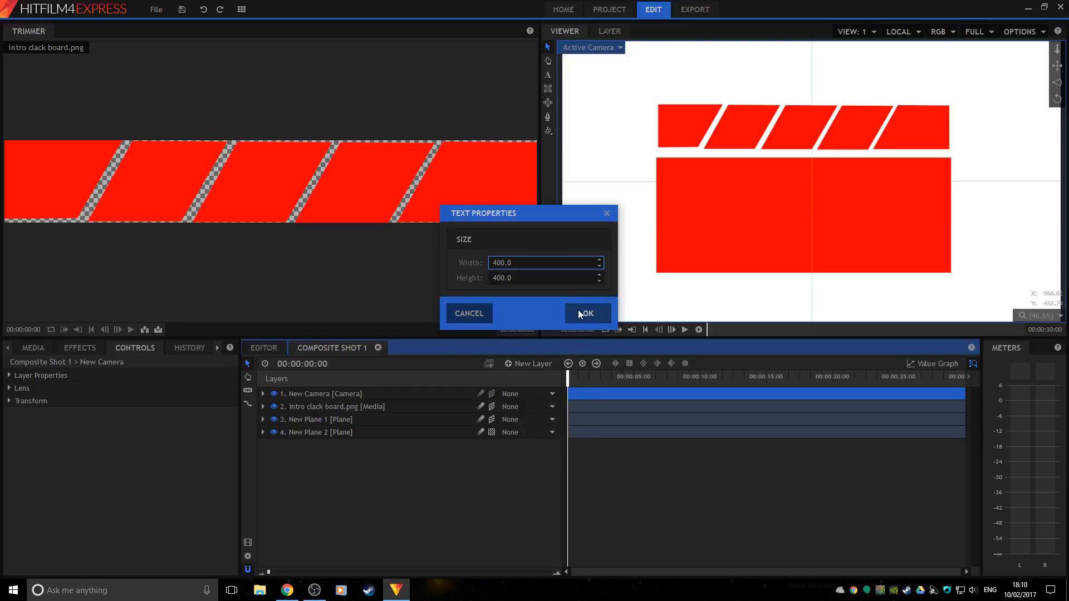
click(599, 261)
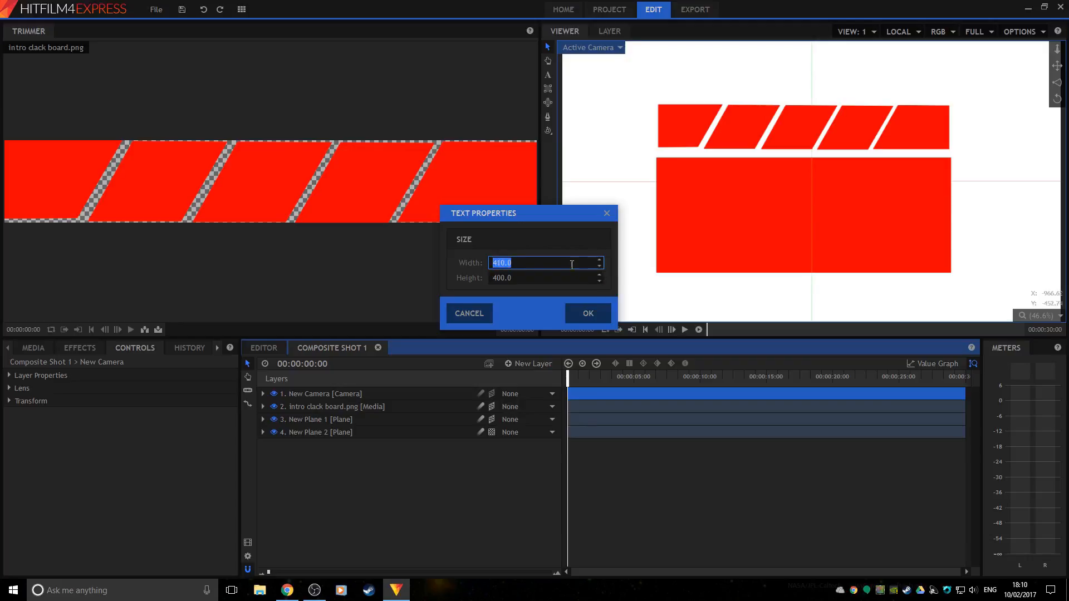
text(100)
key(Return)
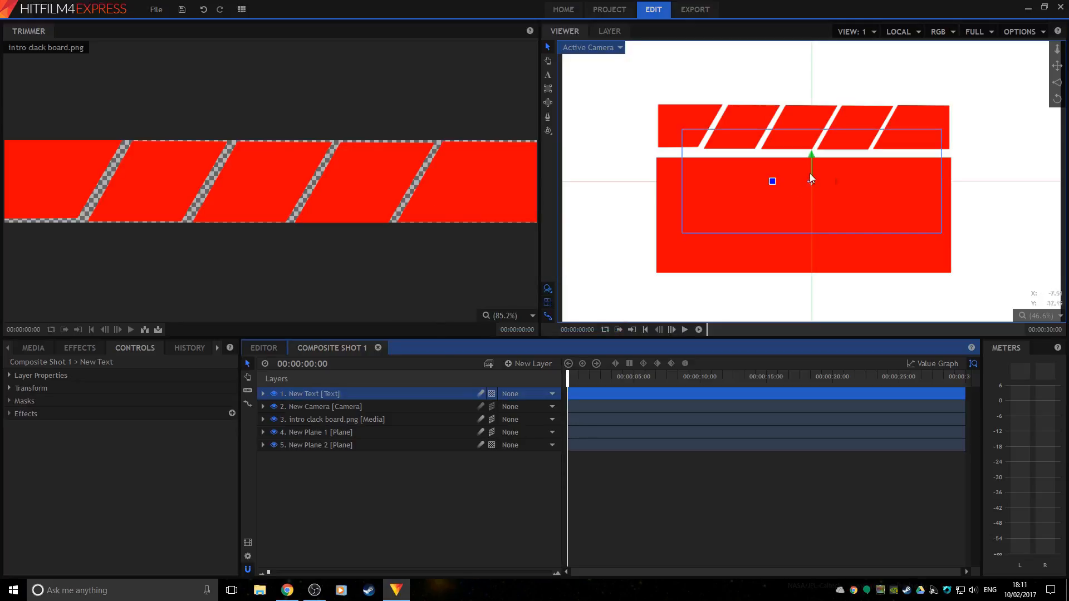
drag(811, 158, 809, 186)
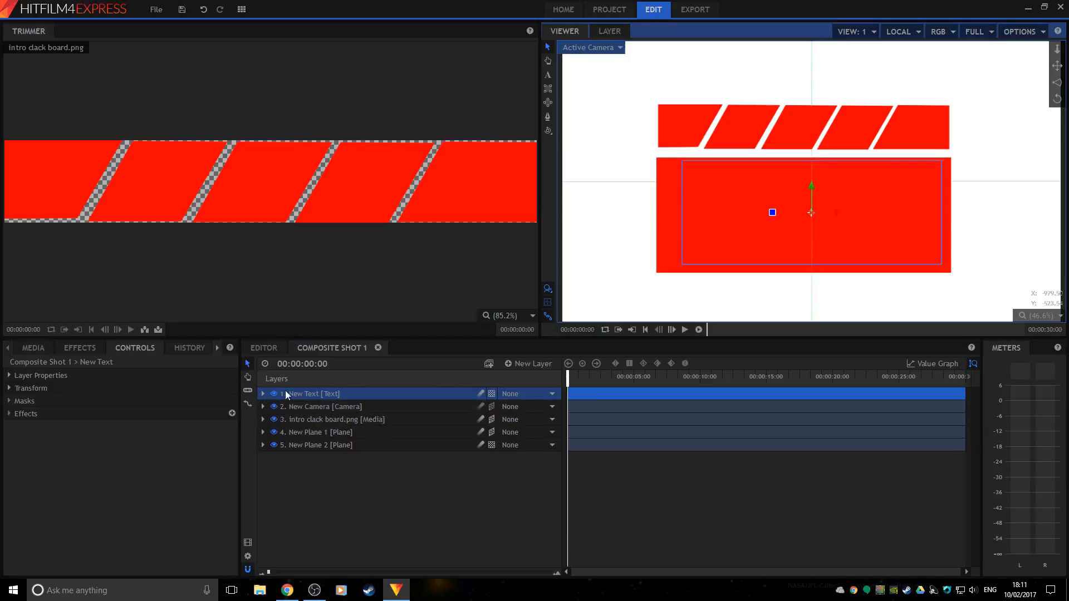
Step: Choose the Impact font for the new text, with an outline thickness of 6.0 and the Regular style
click(218, 347)
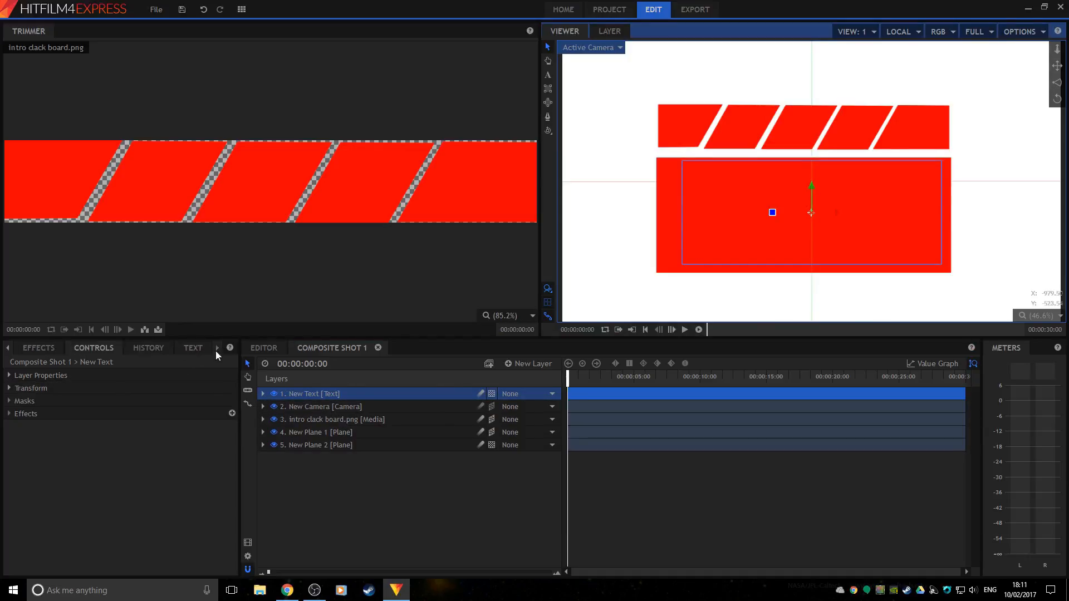
click(195, 349)
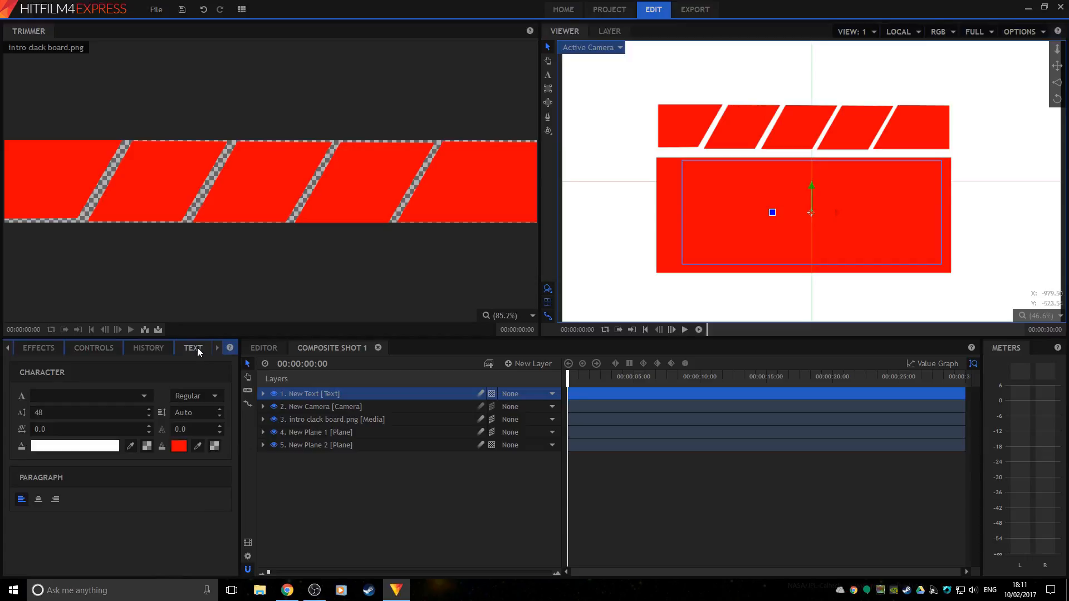
click(114, 396)
scroll(115, 396, down, 1)
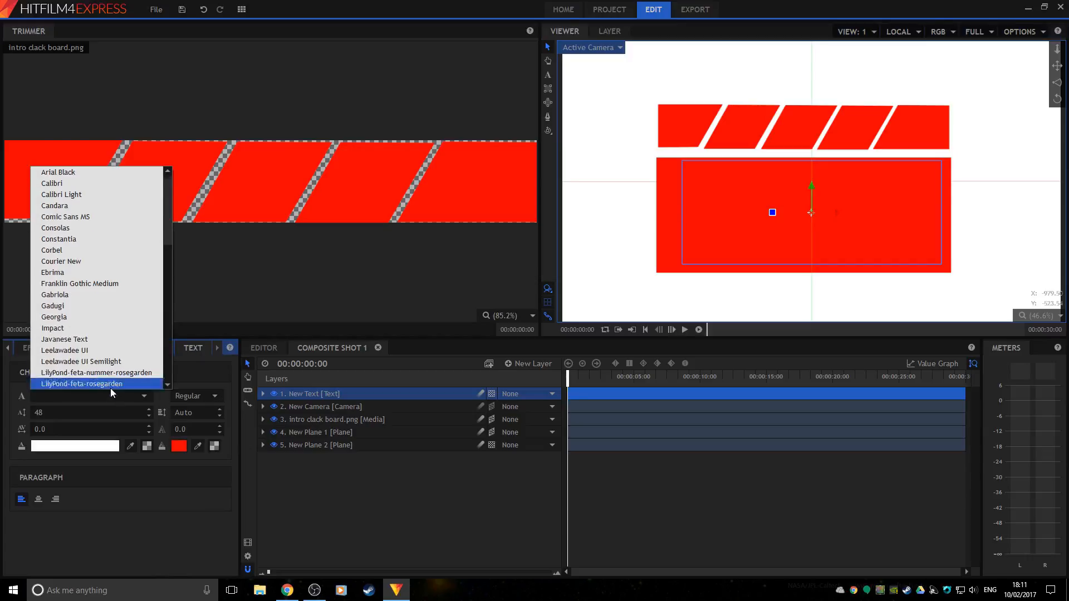
click(84, 327)
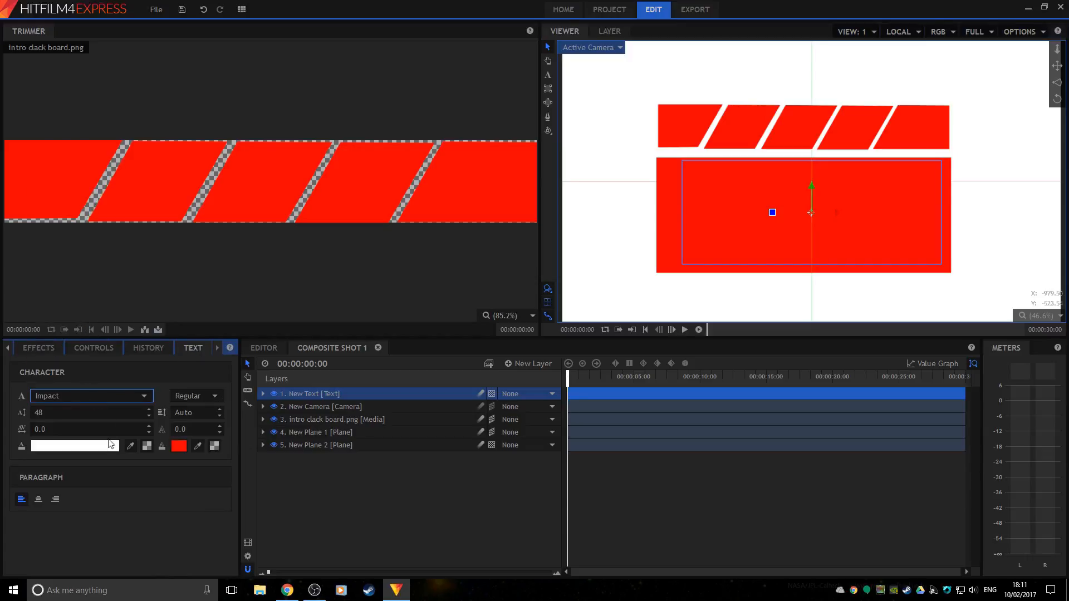
drag(190, 431, 195, 432)
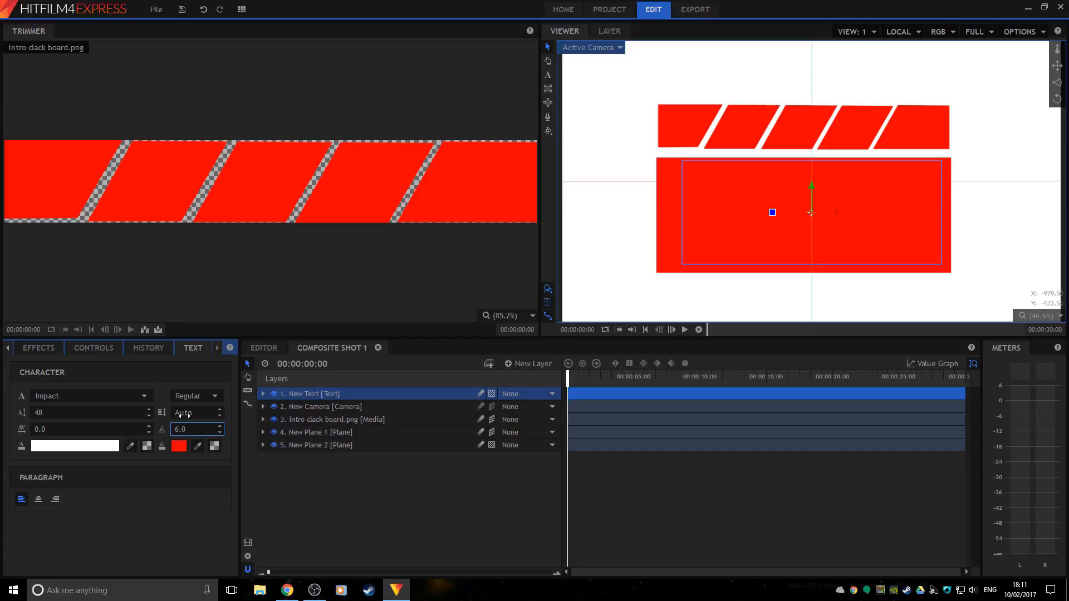
click(189, 396)
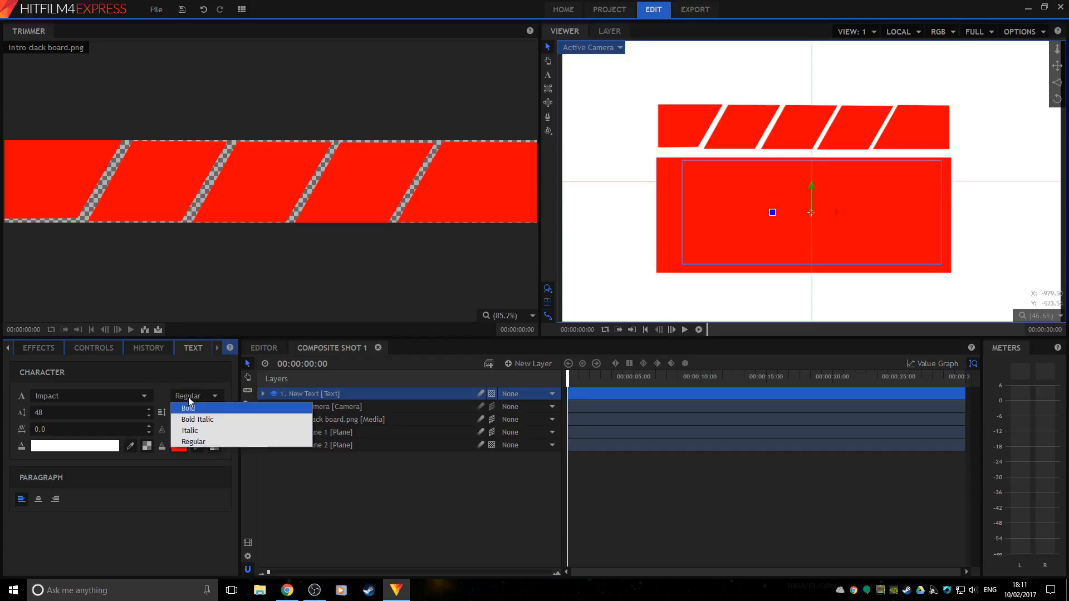
click(189, 398)
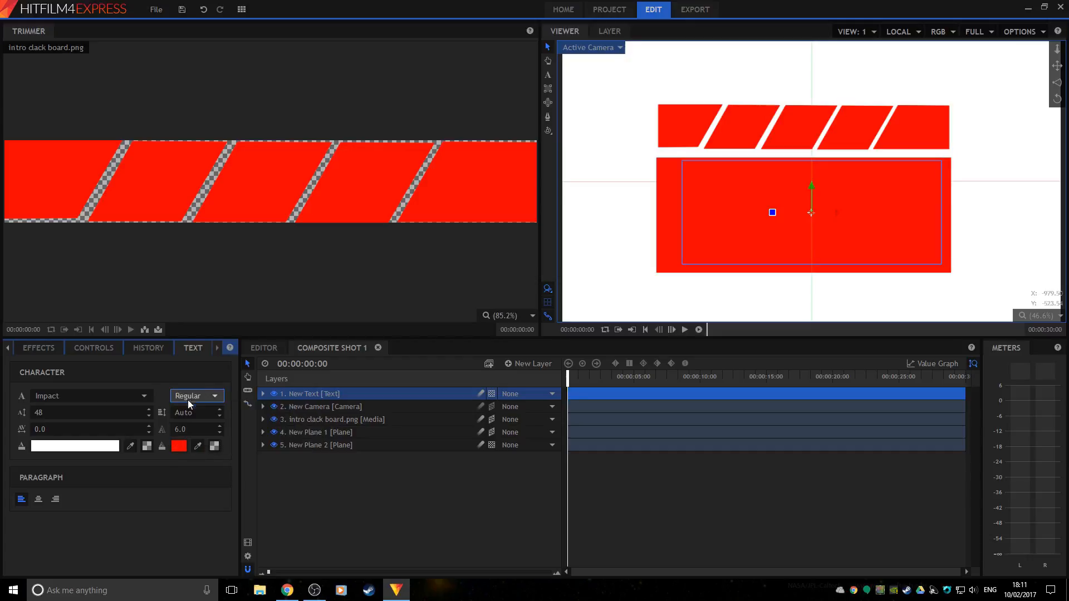
Step: Start editing the New Text layer with the Text tool and set its font size to 77
click(548, 76)
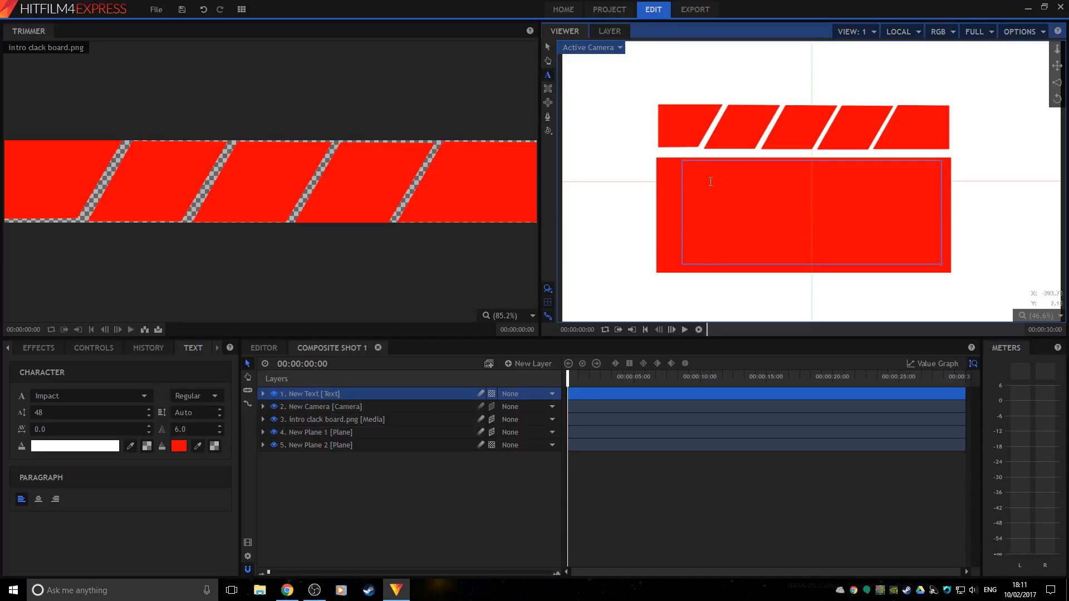
text(A)
key(BackSpace)
click(68, 414)
text(7)
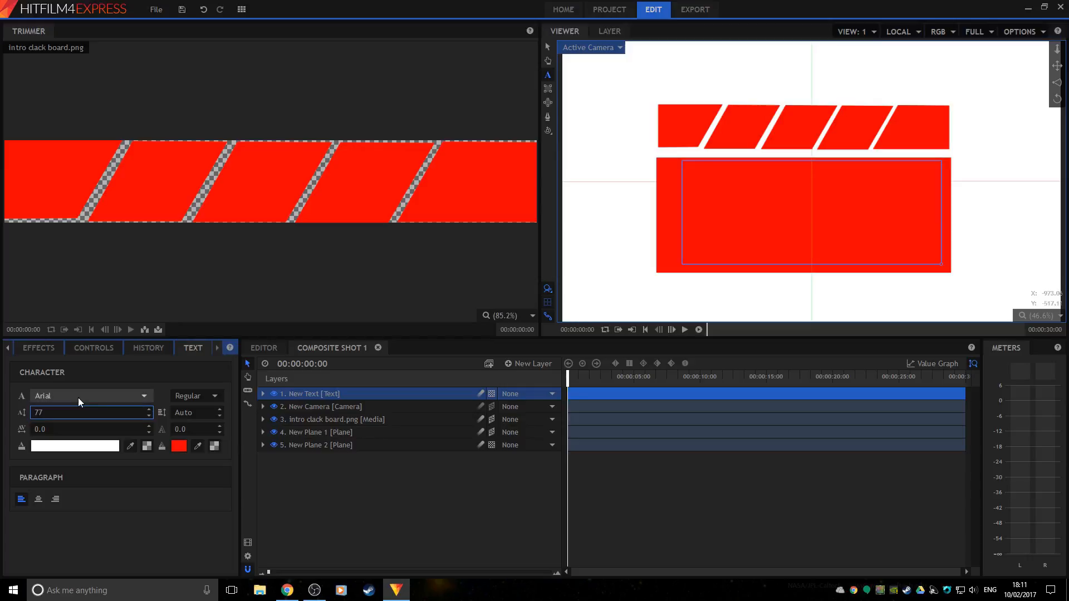
text(6C)
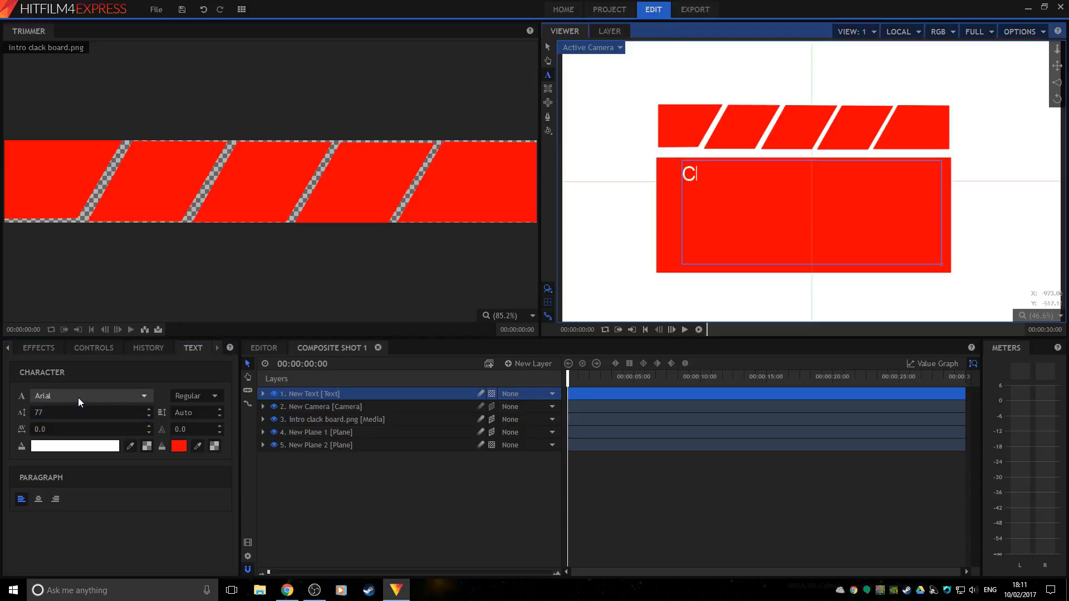
key(BackSpace)
Step: Change the text's font to Leelawadee UI Semilight
click(55, 393)
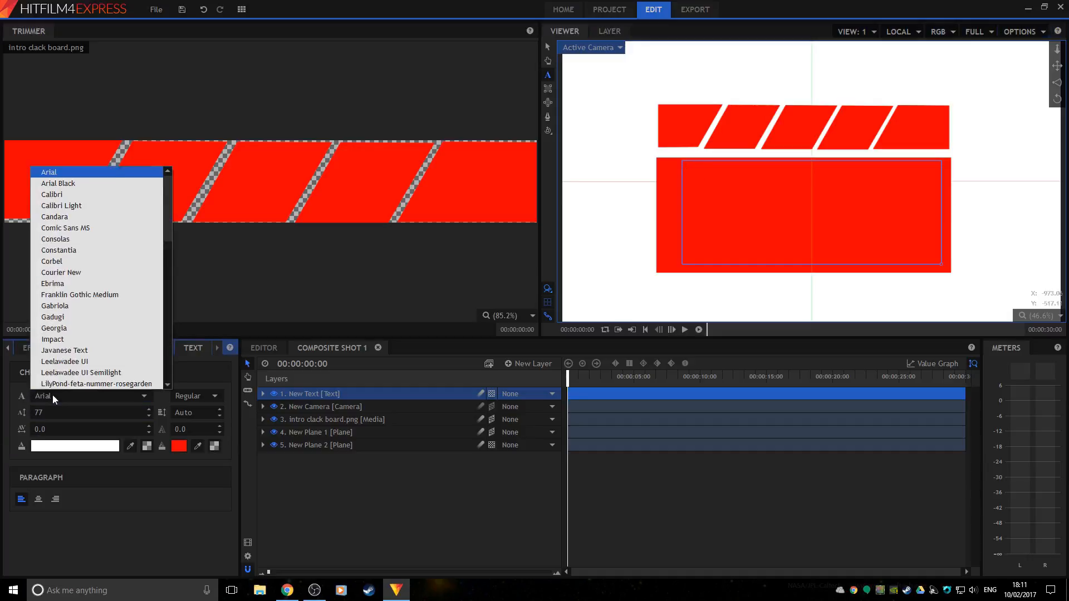
scroll(108, 272, down, 4)
scroll(116, 280, down, 8)
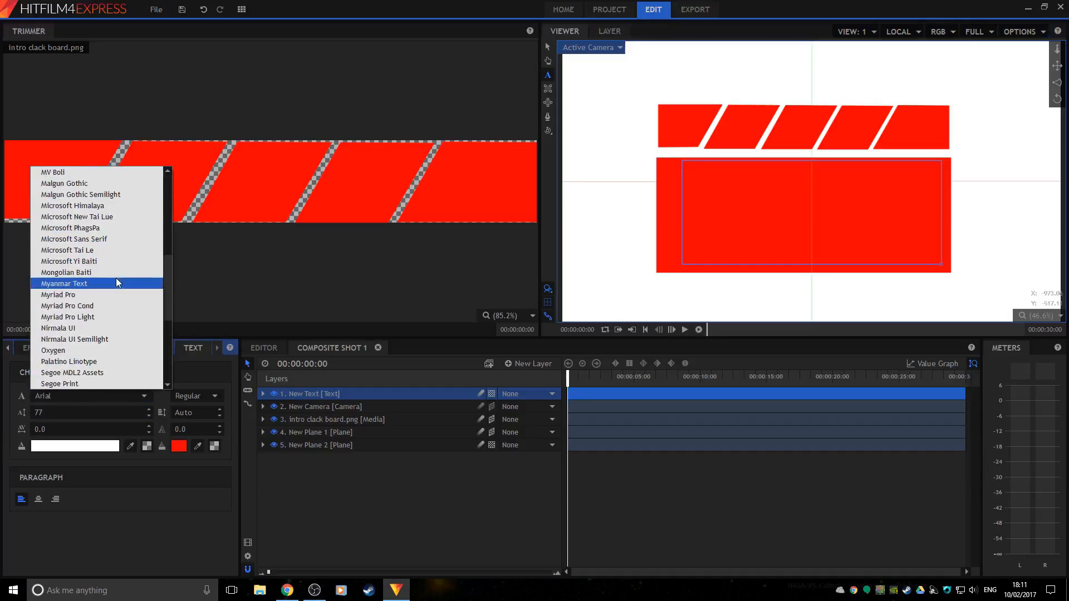
scroll(116, 280, up, 3)
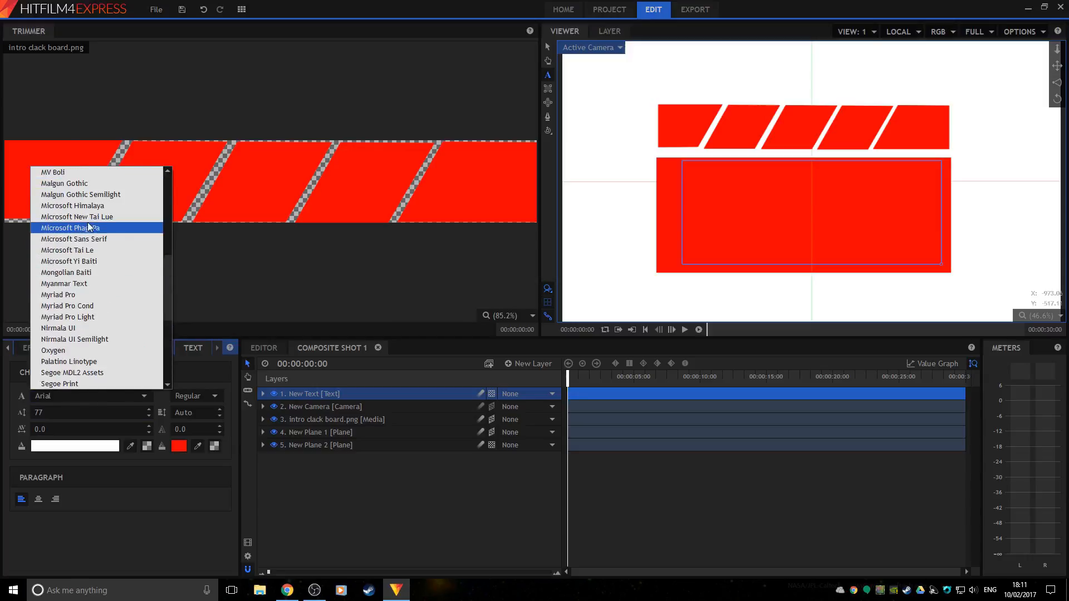
scroll(89, 225, up, 3)
click(98, 205)
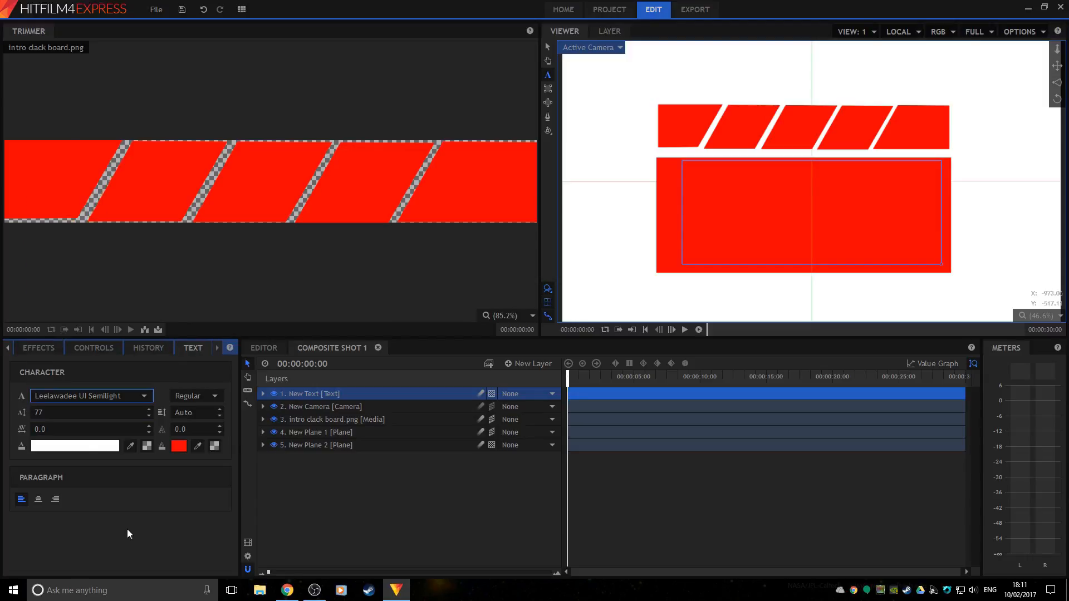
Step: Try an outline thickness of 19.0 for the text and reset it to 0.0
drag(191, 432, 213, 431)
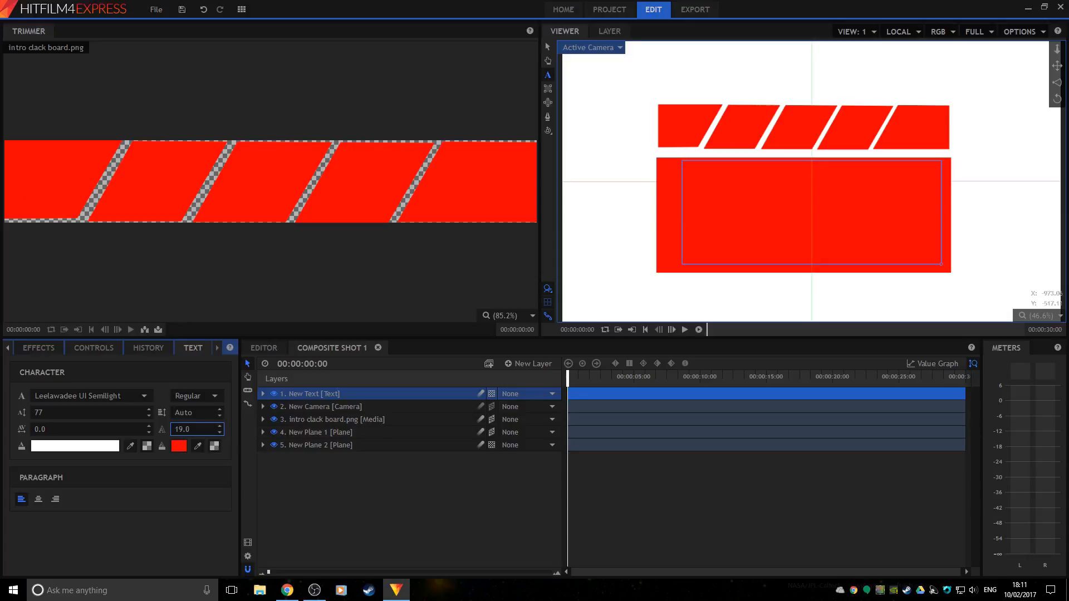
click(752, 177)
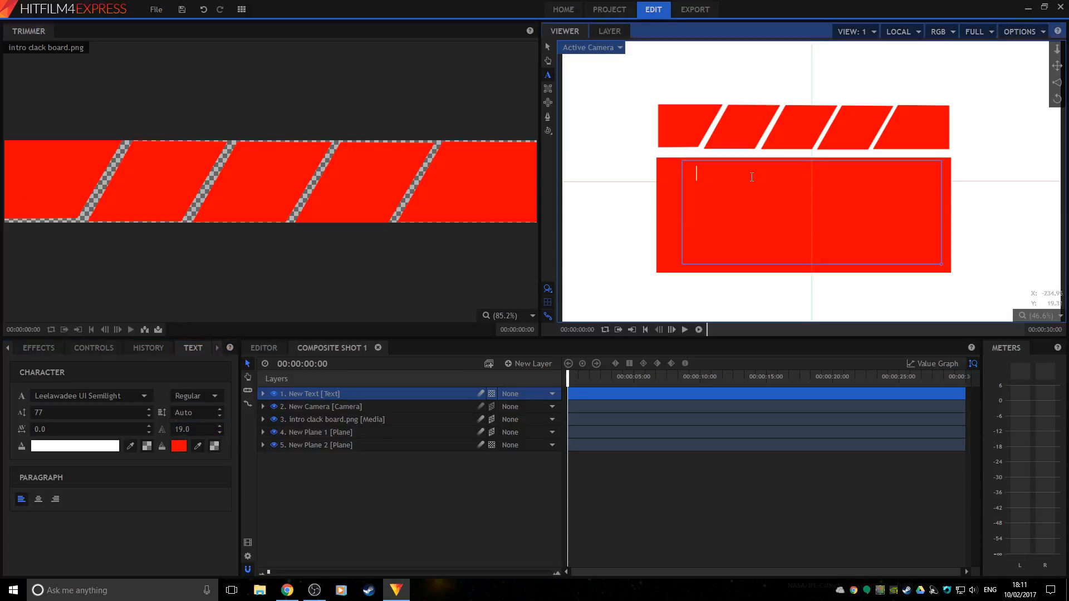
drag(197, 431, 173, 432)
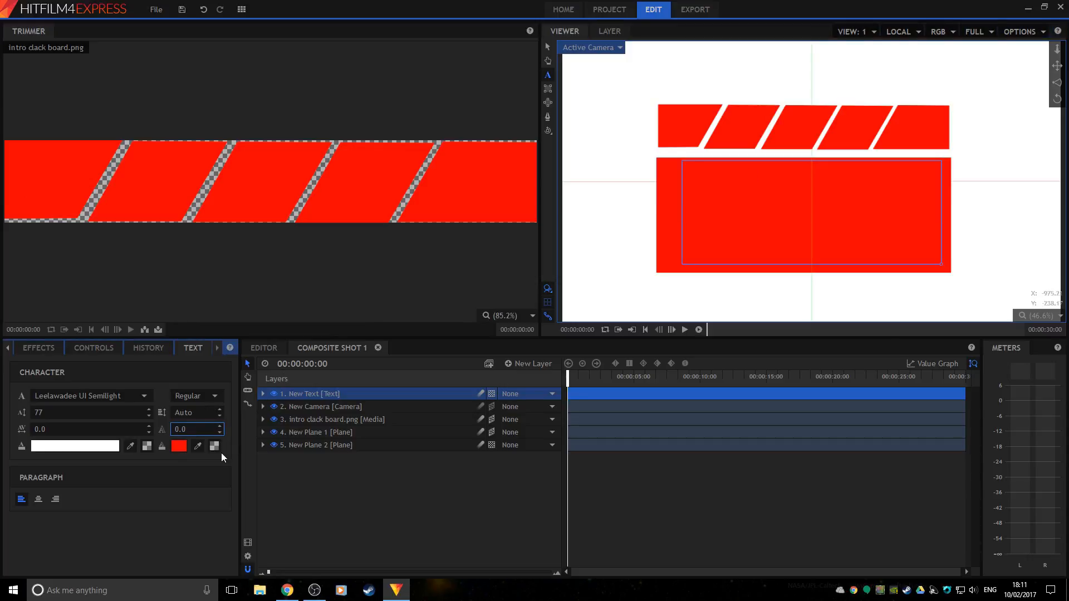
Step: Enter "CHANNEL NAME HERE" in the text box on the clapperboard body
text(C)
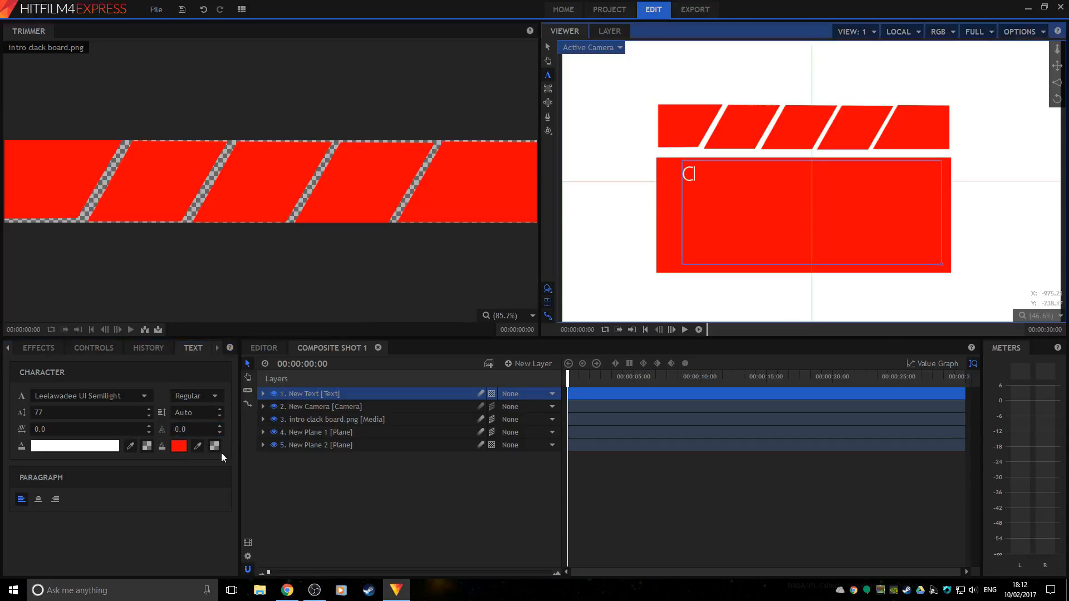
text(HANNEL)
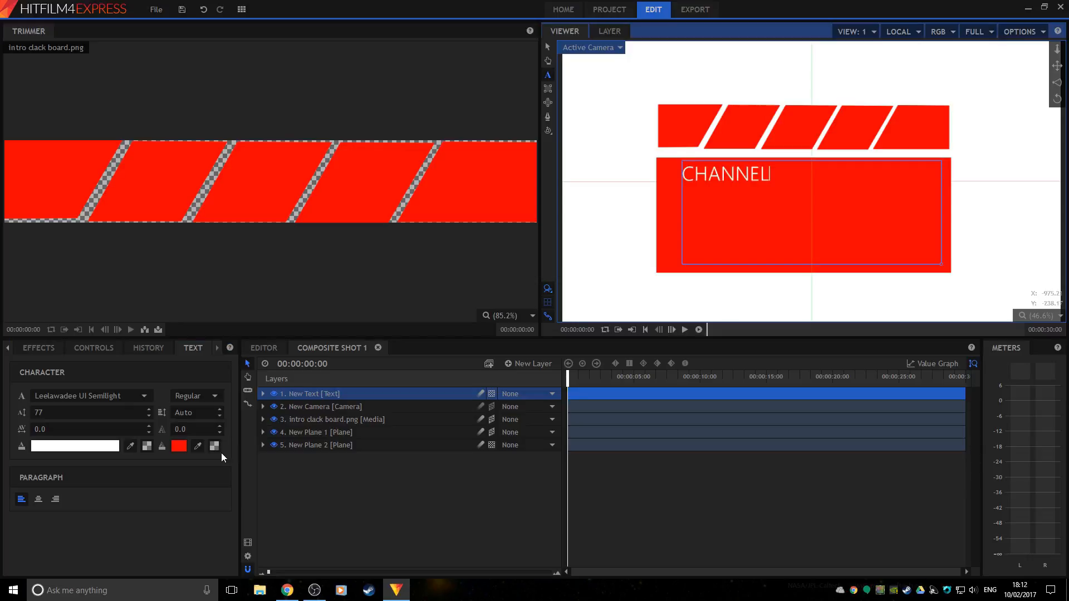
text( NAME HERE)
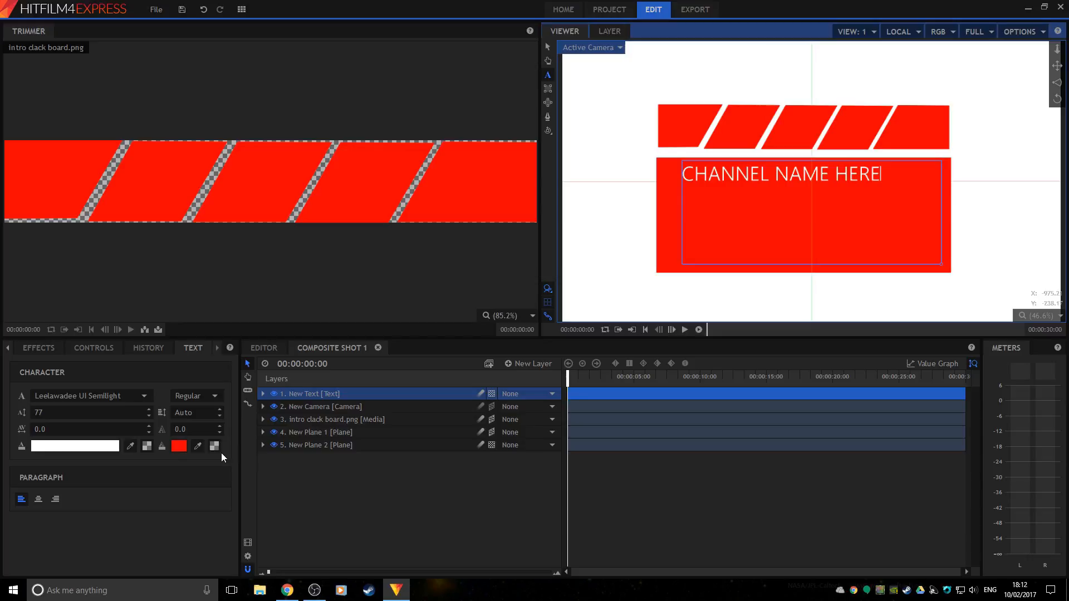
Step: Select the whole title text and set its line spacing to 0.0 and its font size to 131
key(ctrl+shift+Left)
key(ctrl+shift+Left)
key(ctrl+shift+Left)
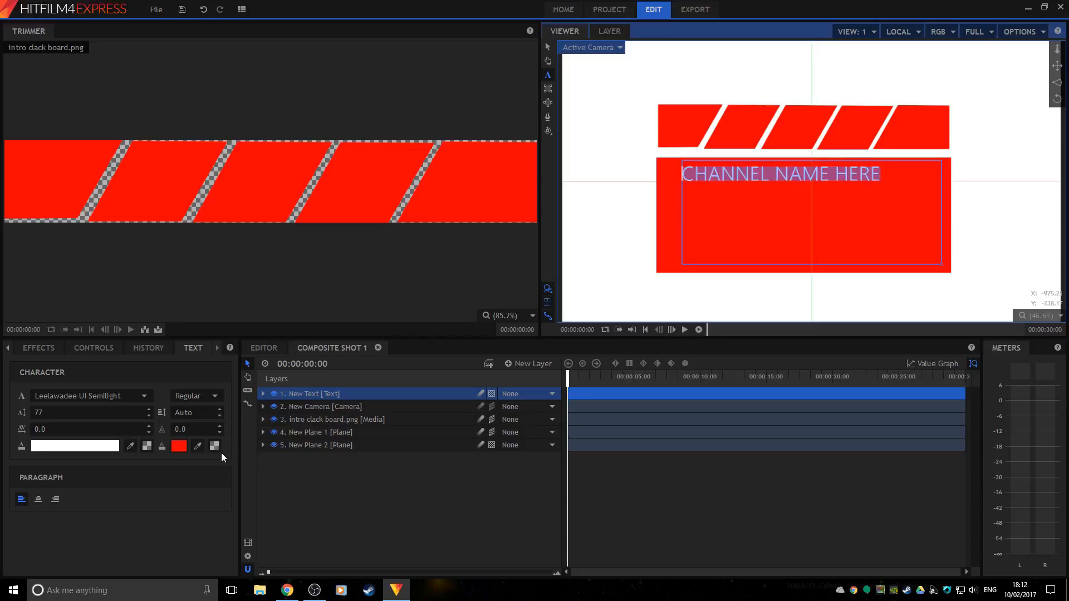
click(212, 396)
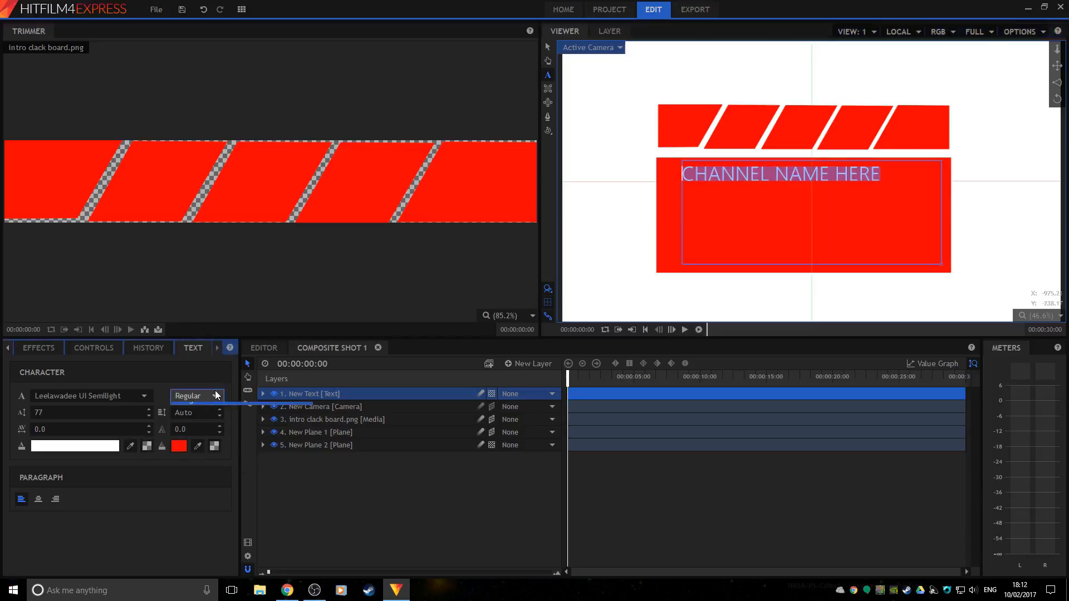
click(206, 395)
drag(193, 416, 193, 416)
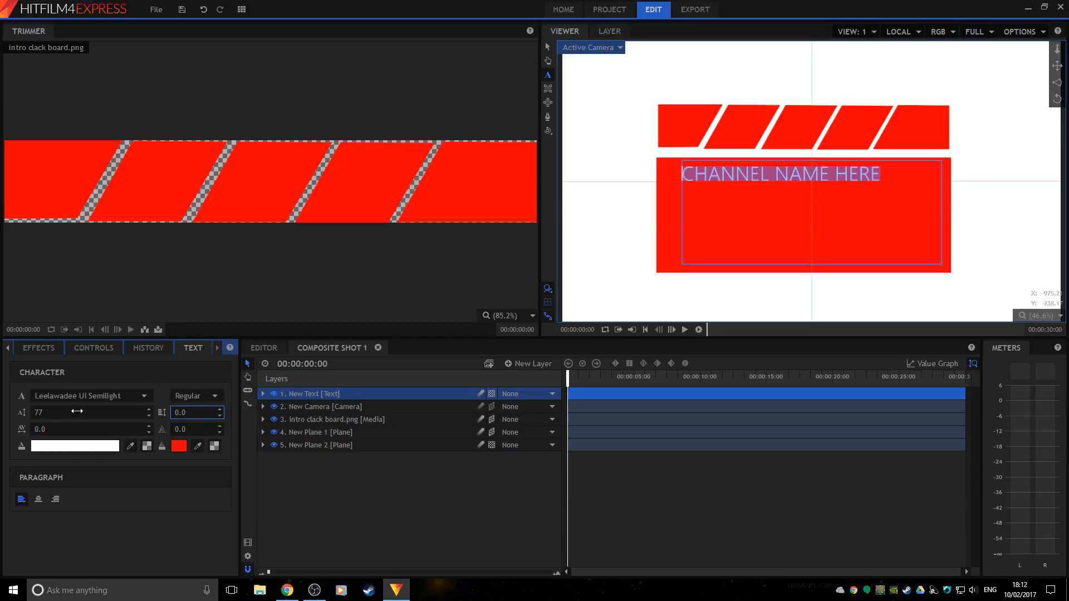
mouse_move(83, 416)
mouse_down()
mouse_move(106, 416)
mouse_move(77, 411)
mouse_up()
click(794, 209)
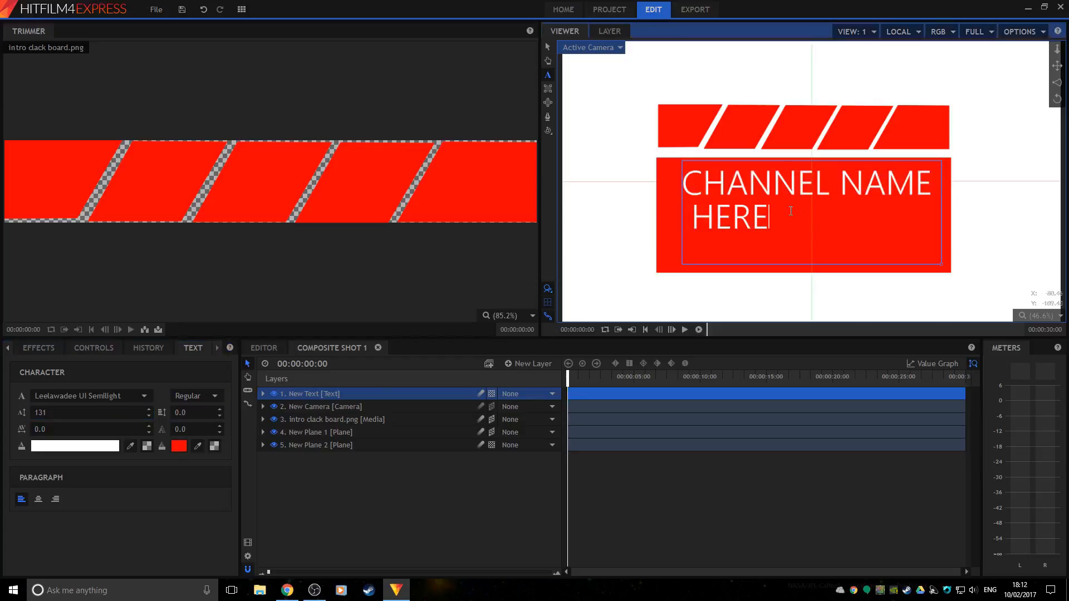
Step: Delete the word "HERE" so the title reads "CHANNEL NAME"
key(BackSpace)
key(BackSpace)
key(BackSpace)
key(BackSpace)
key(BackSpace)
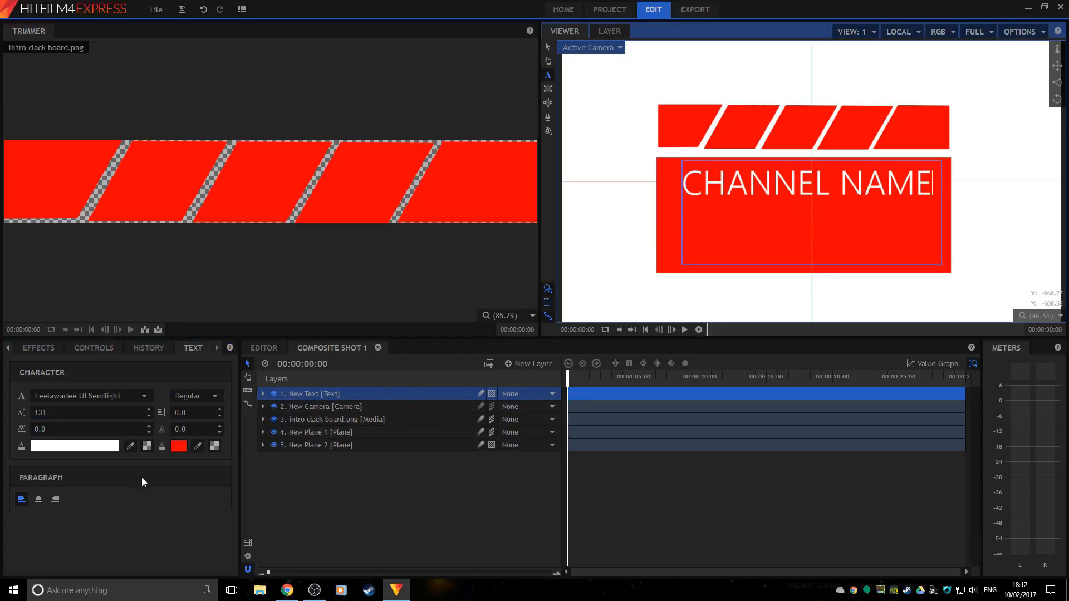
Step: Move the New Text layer directly below the New Camera layer in the layer stack
click(147, 527)
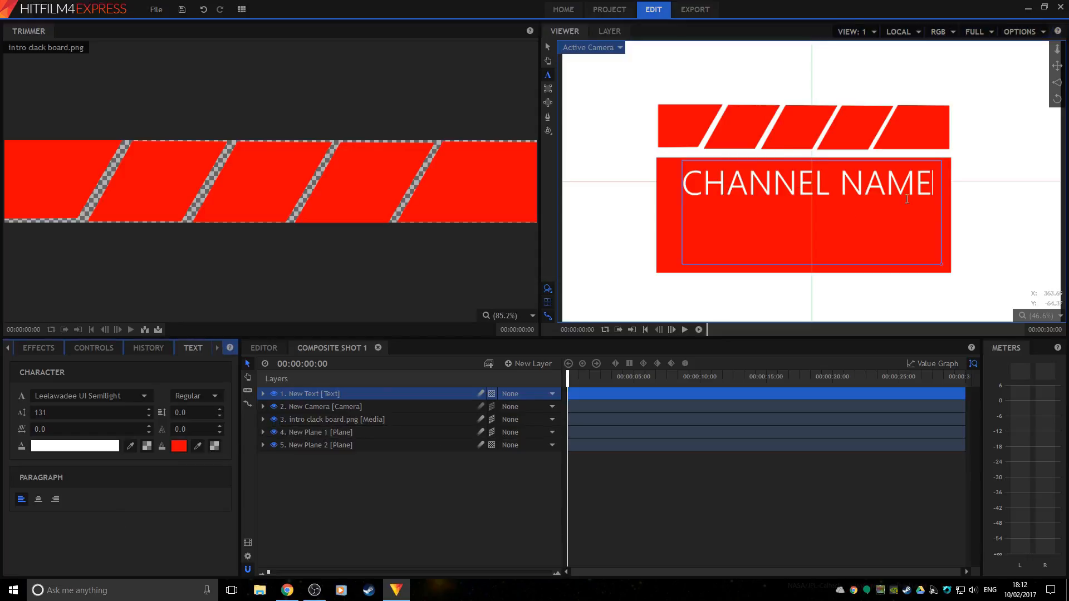
scroll(903, 220, down, 3)
scroll(903, 220, up, 2)
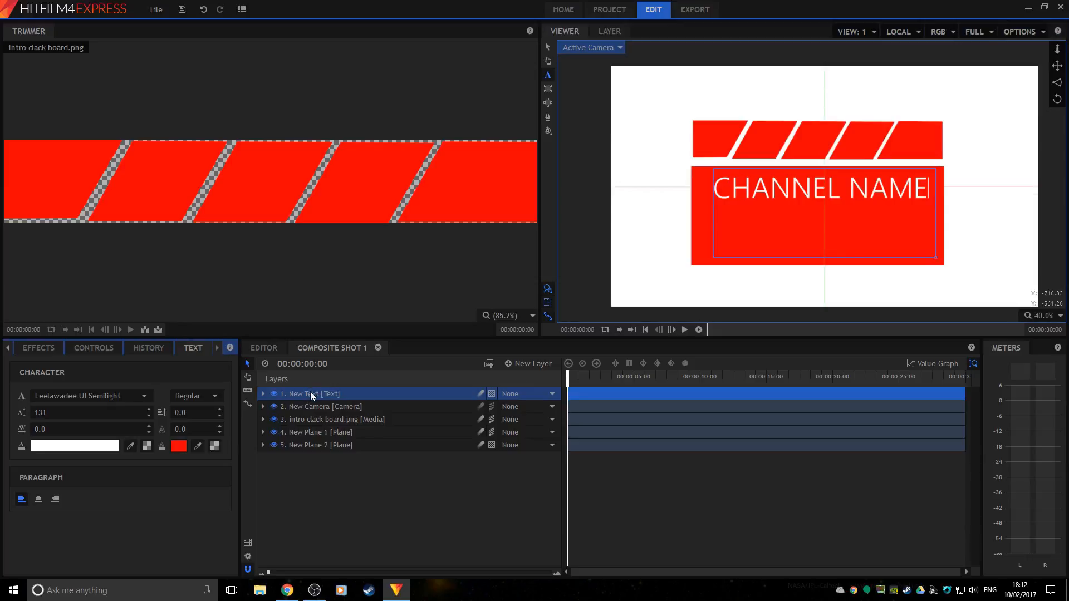
drag(310, 392, 309, 409)
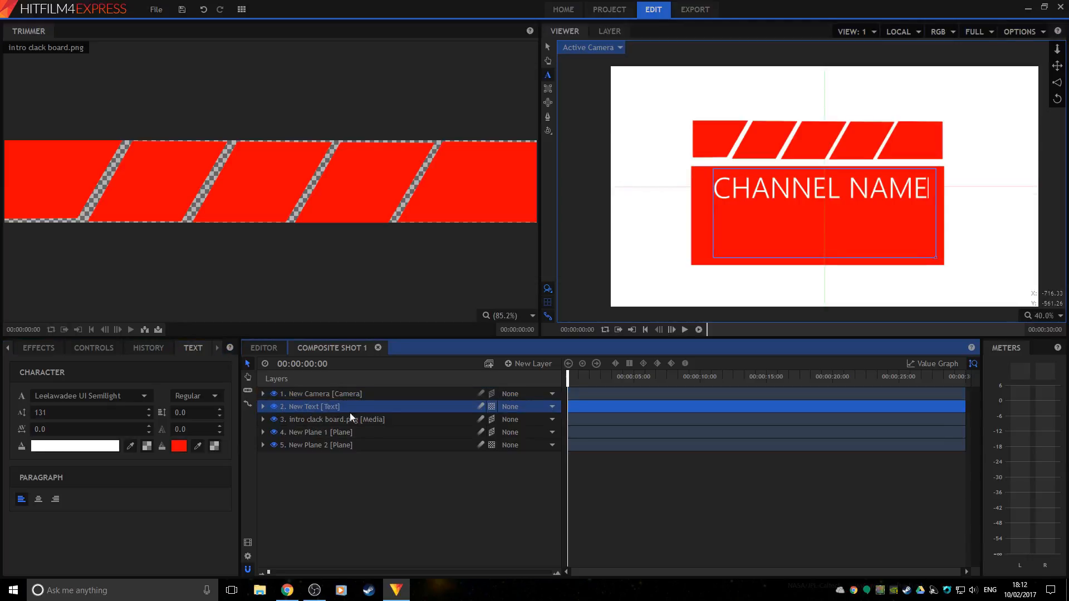
Step: Expand the New Text layer's transform properties and convert the layer from 2D to a 3D Plane
click(262, 407)
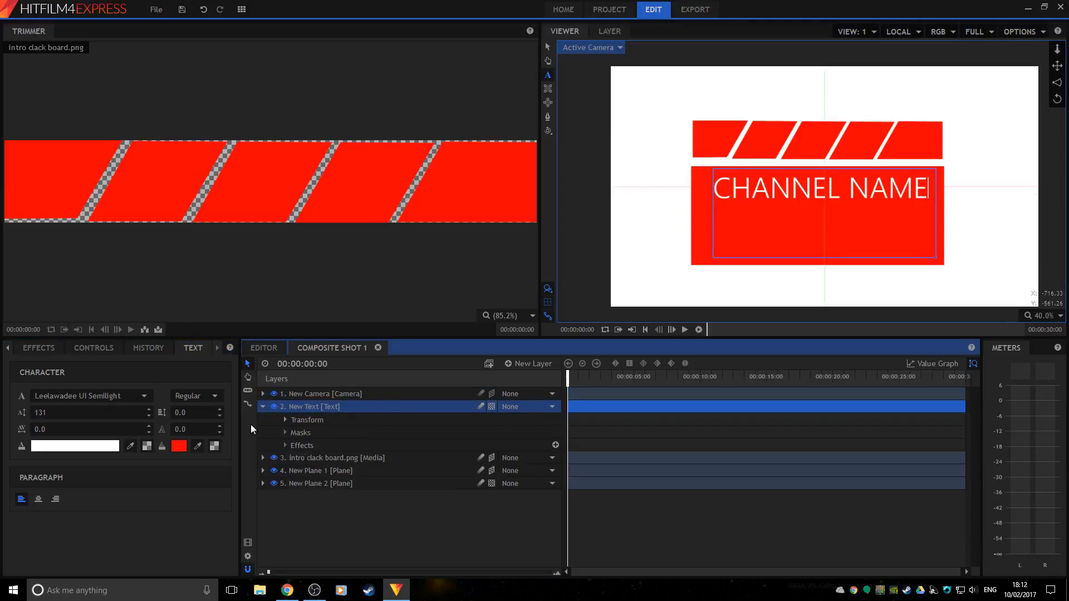
click(285, 421)
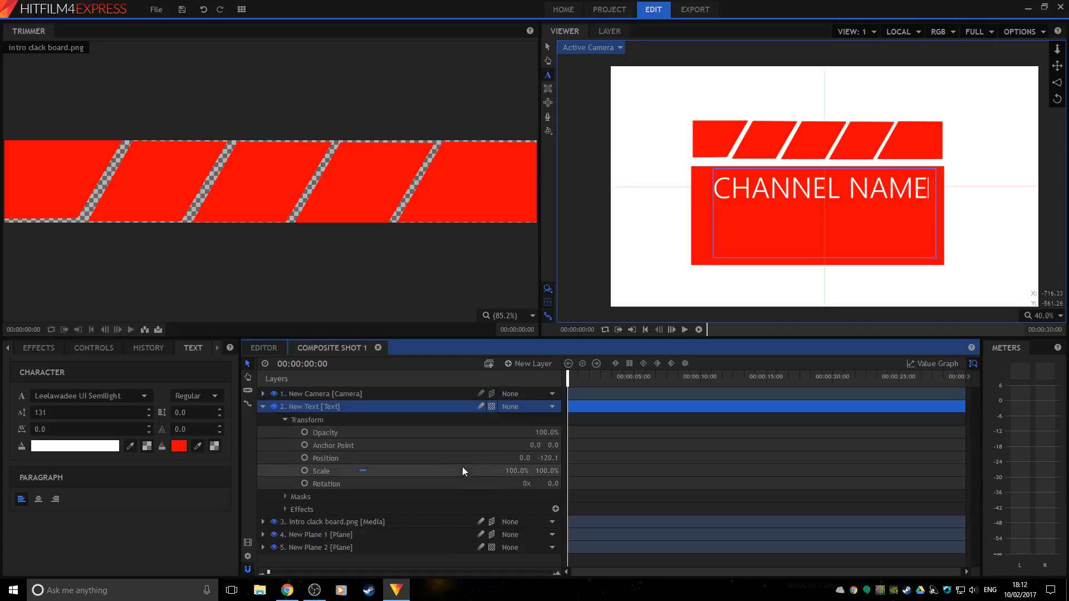
click(490, 406)
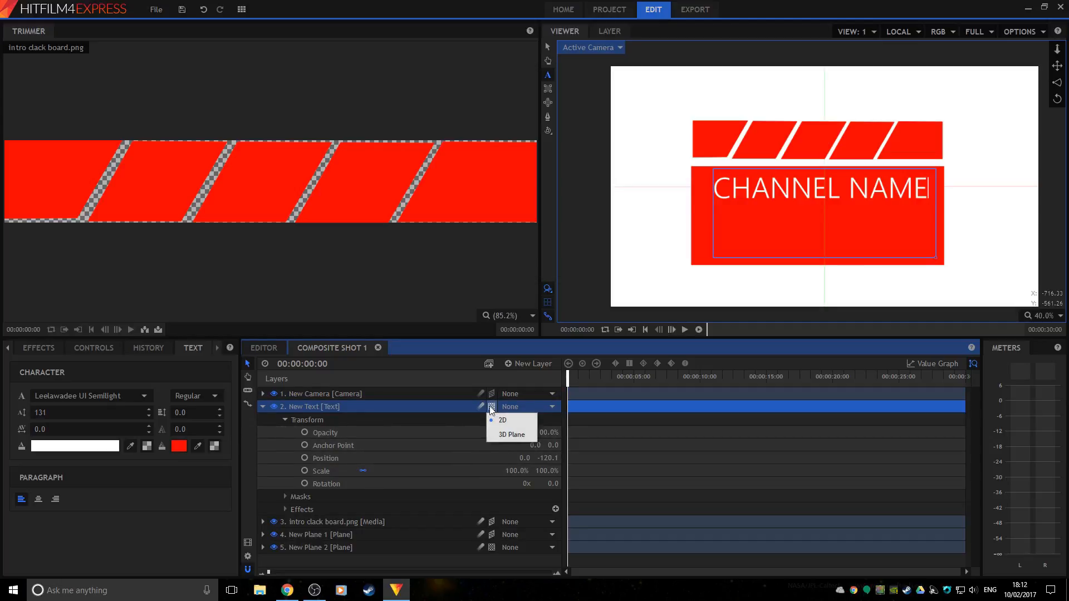
click(495, 435)
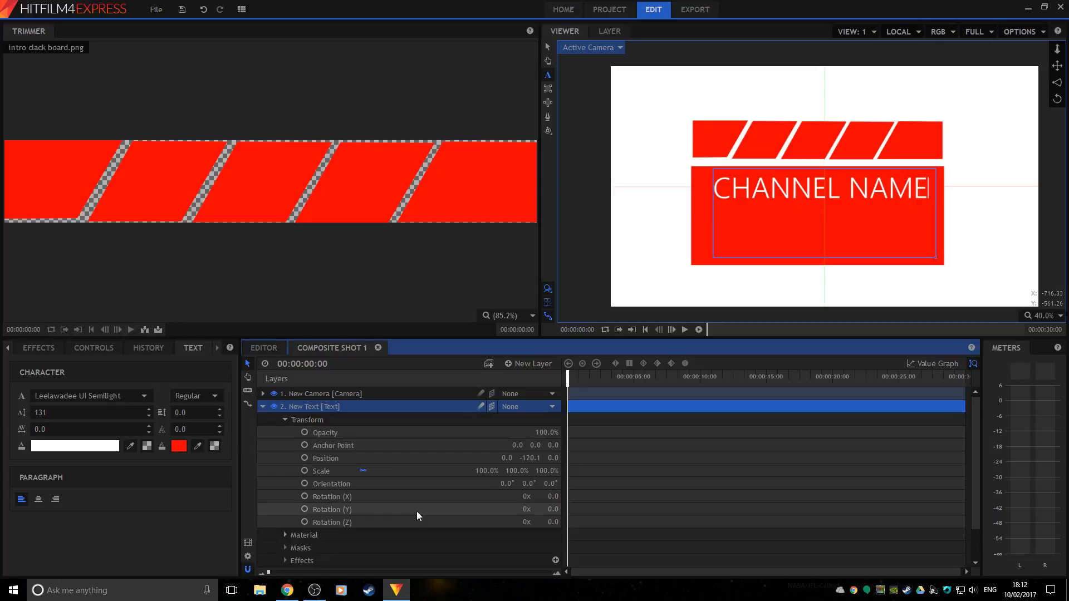
mouse_move(546, 510)
mouse_down()
mouse_move(581, 510)
mouse_move(534, 510)
mouse_move(547, 510)
mouse_up()
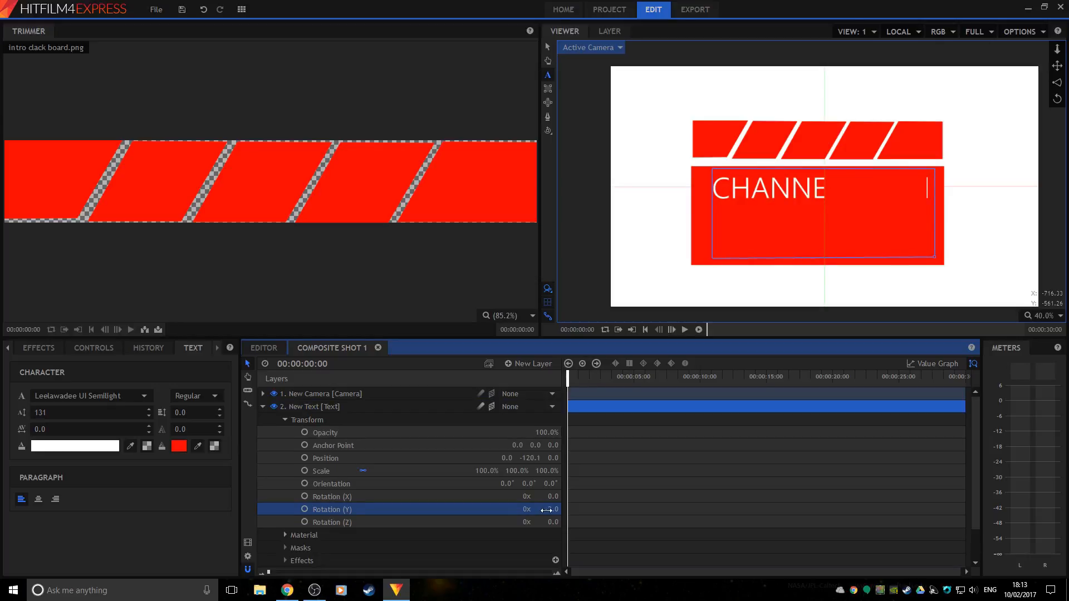
drag(546, 510, 548, 509)
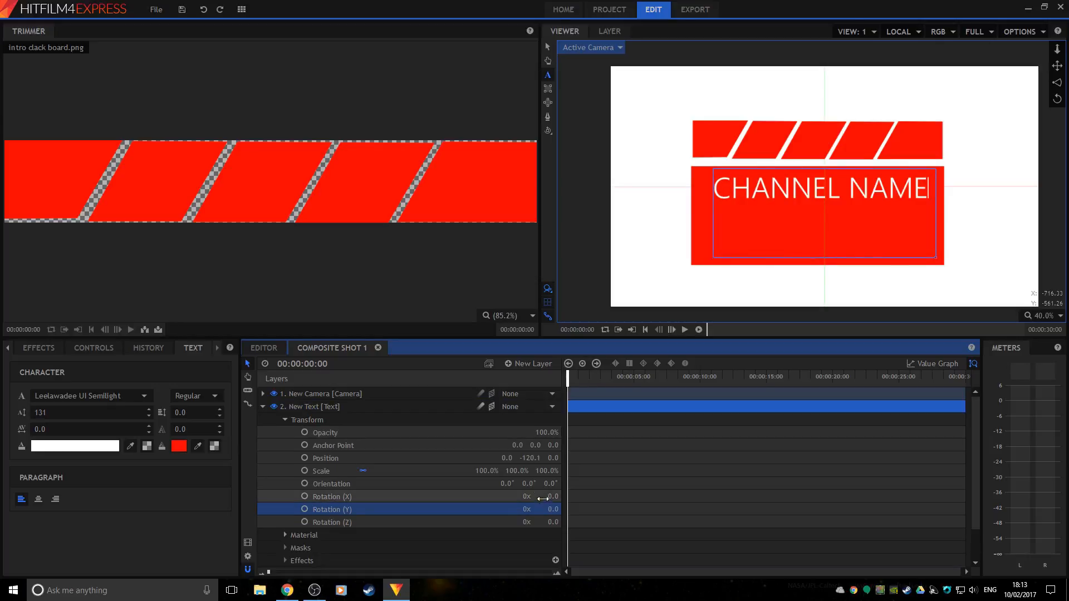
click(506, 483)
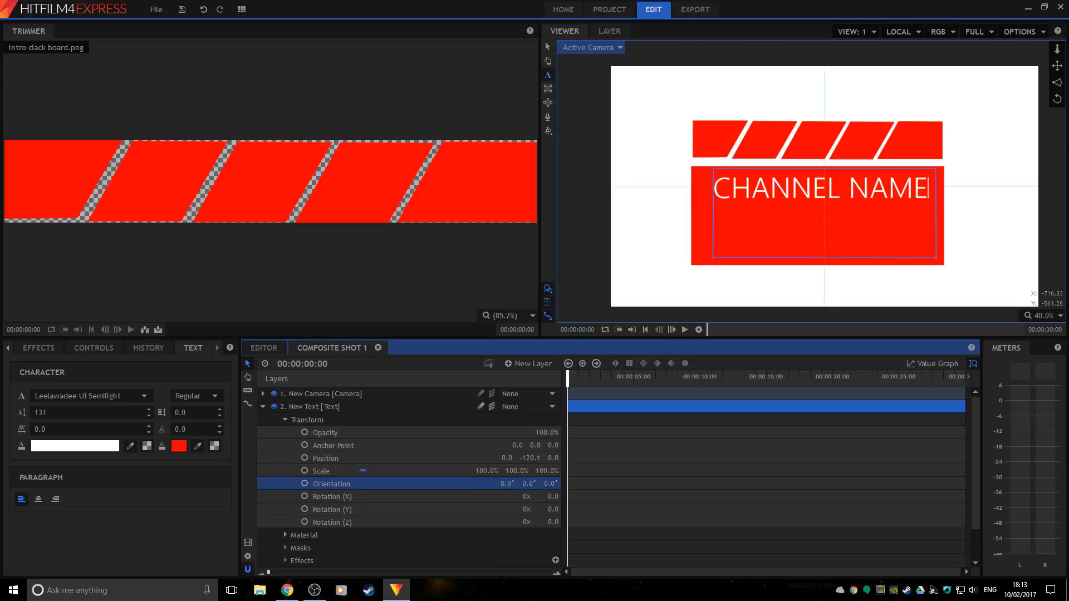
drag(506, 484, 505, 484)
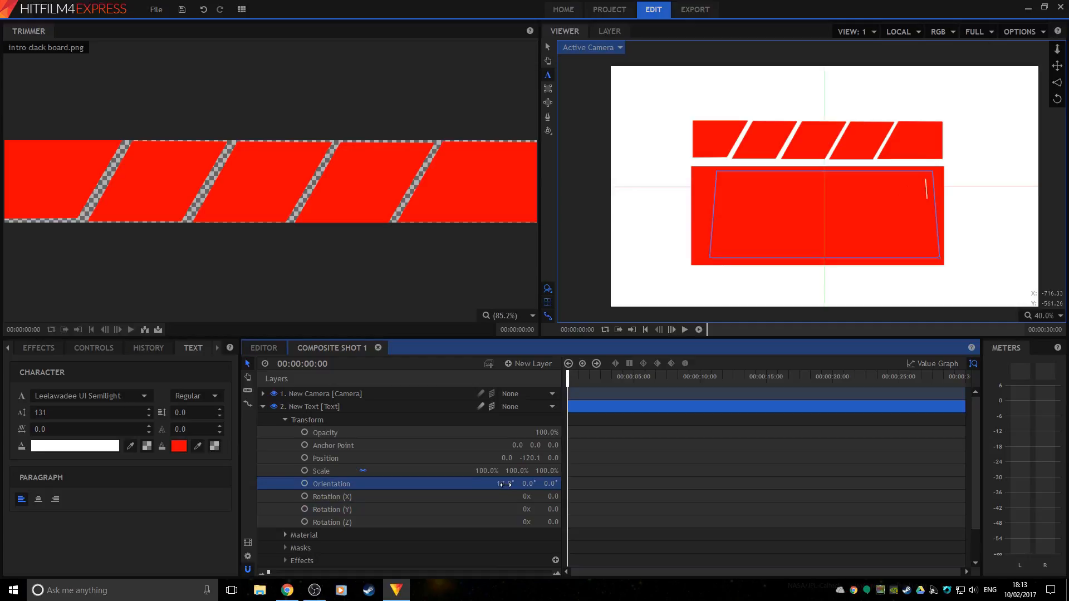
key(ctrl+z)
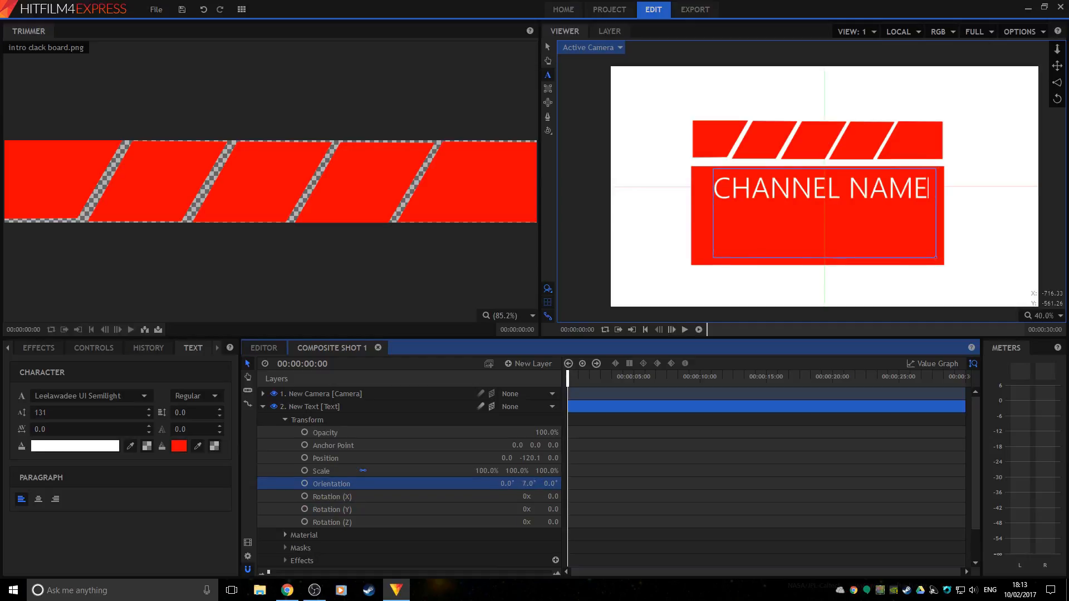
drag(529, 483, 547, 483)
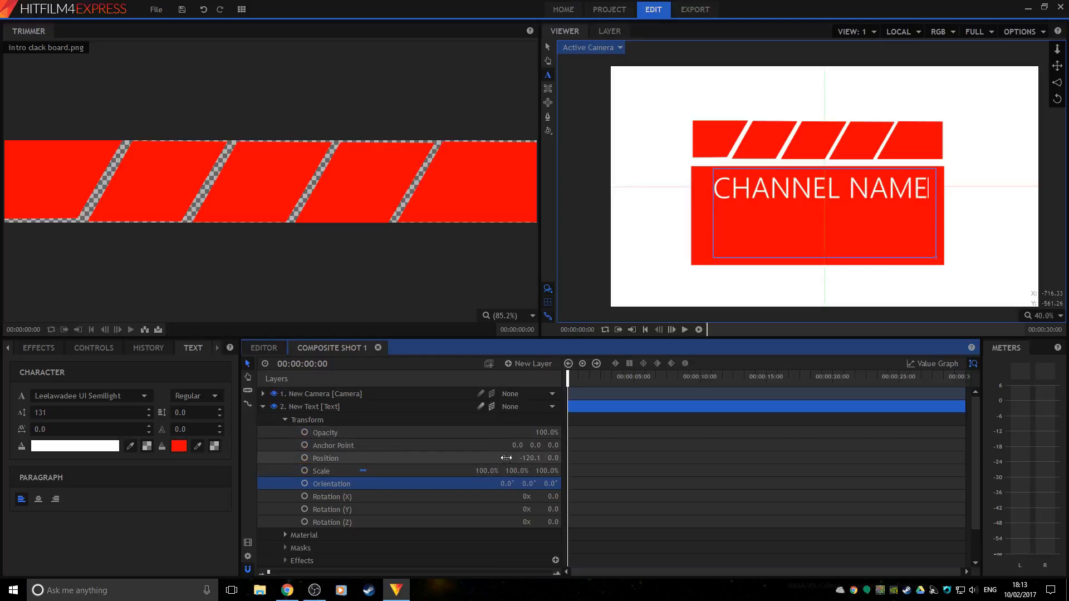
mouse_move(506, 458)
mouse_down()
mouse_move(521, 457)
mouse_move(495, 457)
mouse_move(508, 458)
mouse_up()
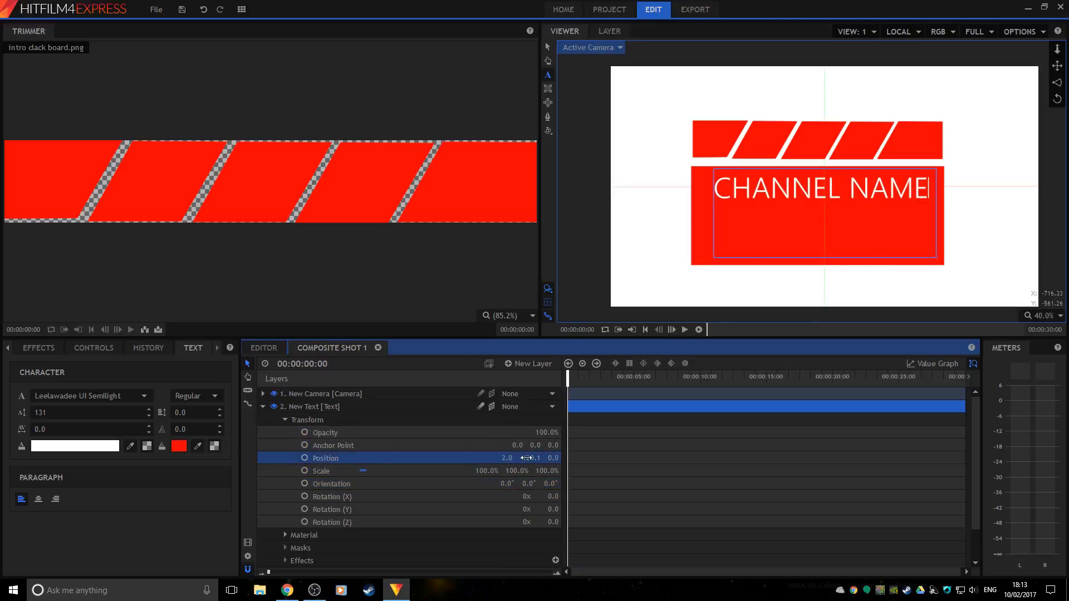
click(526, 457)
click(473, 458)
key(ctrl+z)
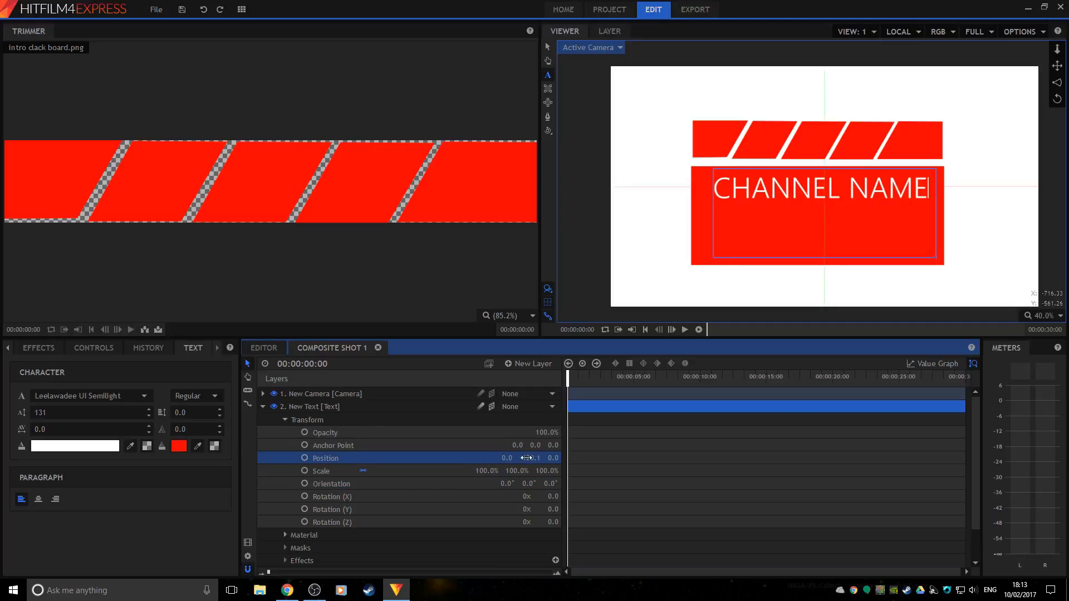
Step: Bring the title text forward to Z 278.0 and move it to about X -12.7, Y -220.1 on the clapperboard body
drag(526, 457, 549, 458)
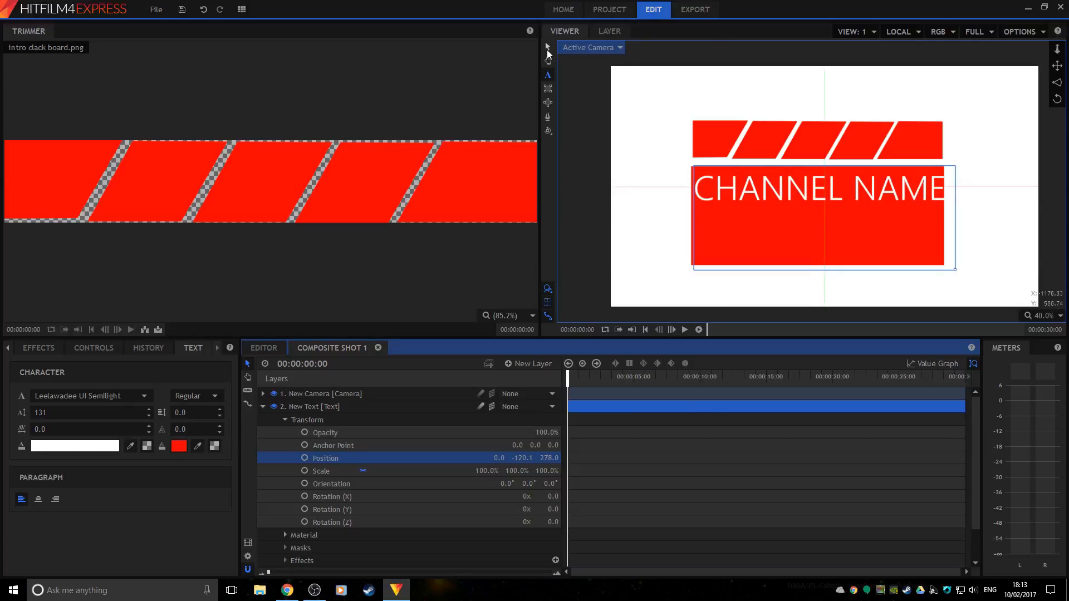
click(548, 47)
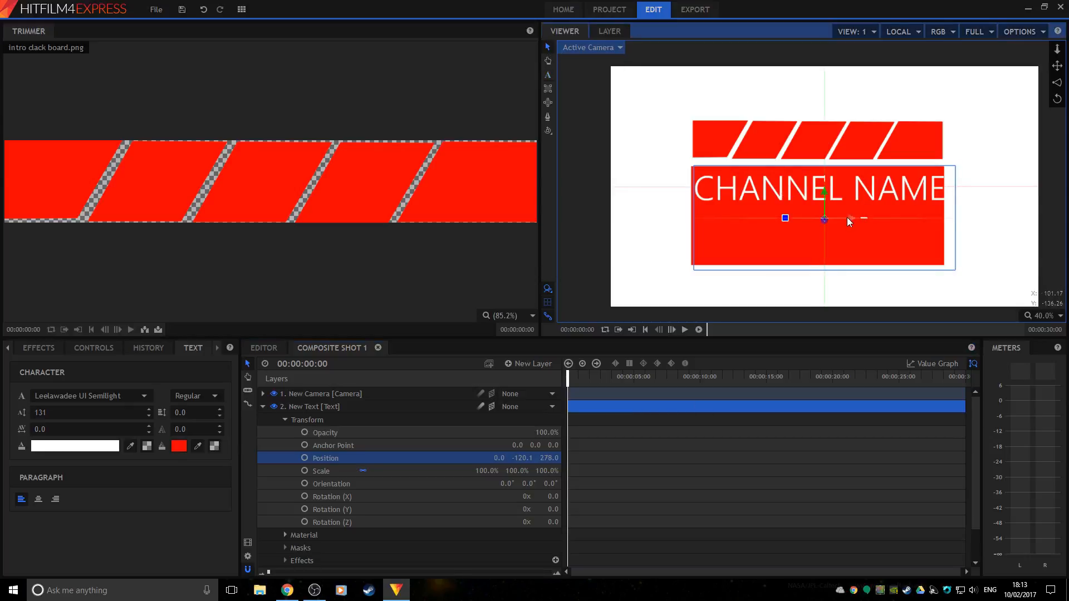
drag(846, 217, 826, 217)
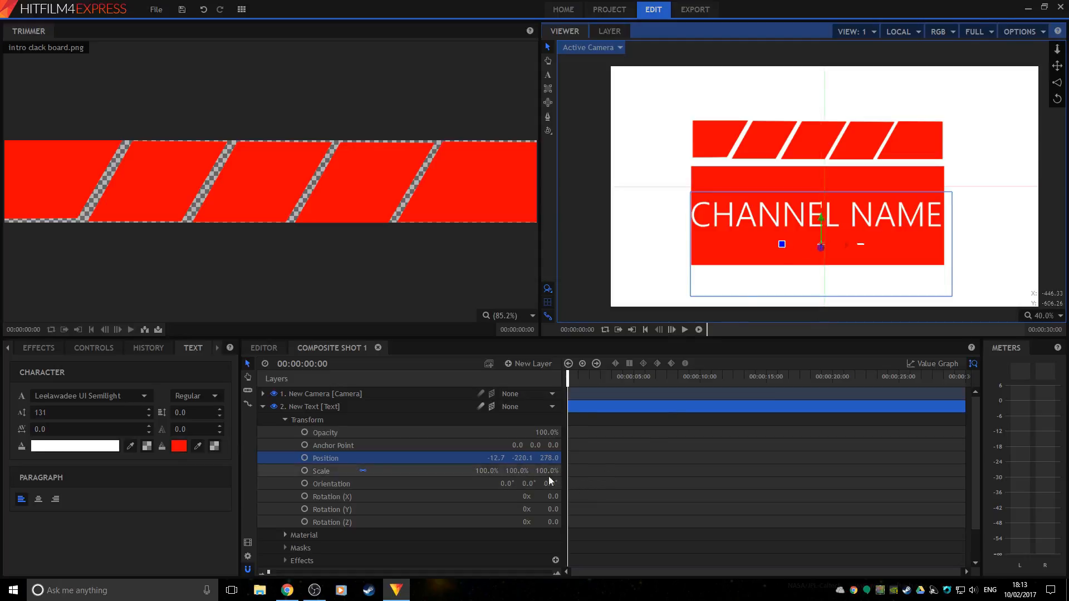
Step: Keyframe the title's Rotation (Y) at 00:00:00:00, and add a keyframe of 173.0 at 00:00:06:15
click(308, 510)
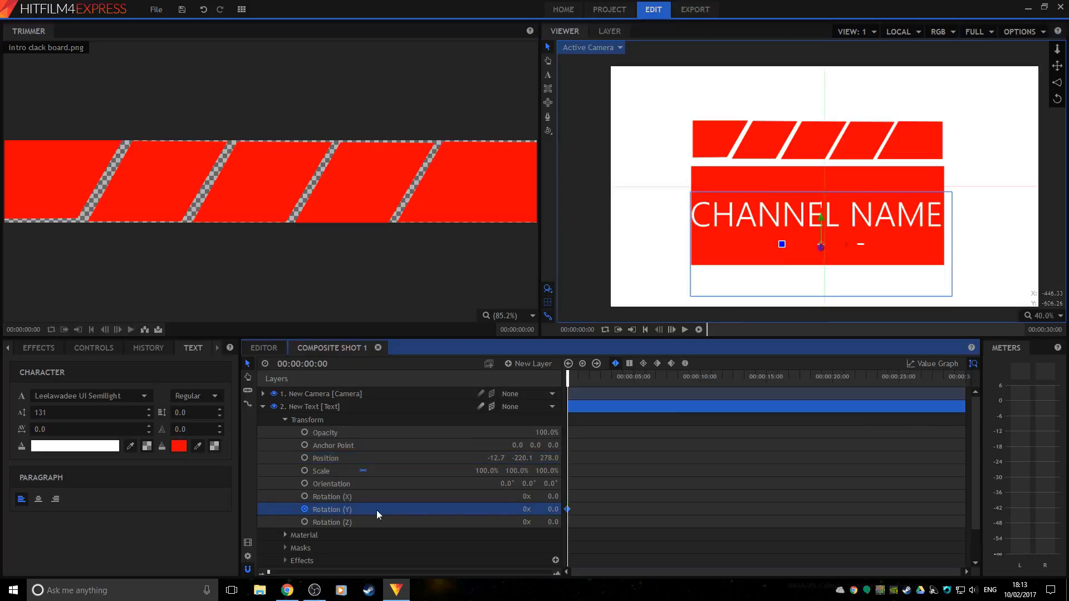
drag(566, 371, 656, 378)
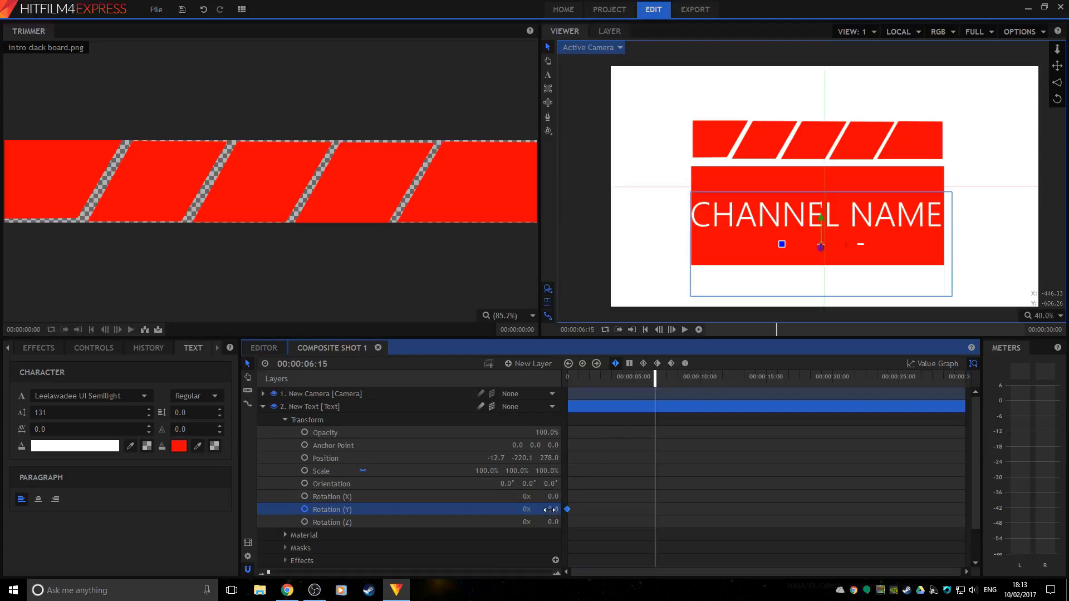
drag(549, 508, 646, 509)
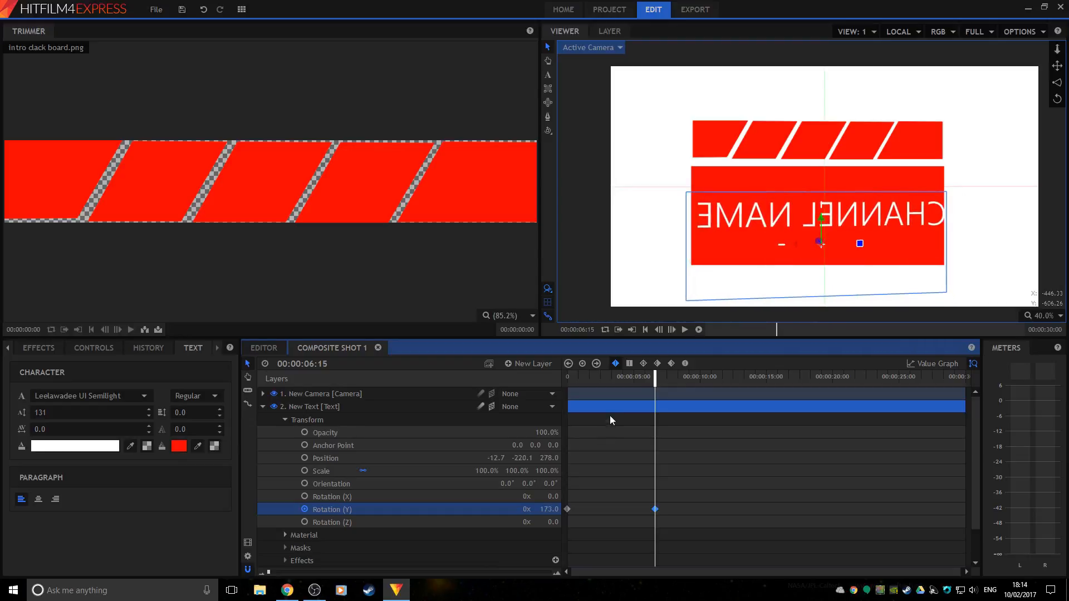
Step: Add a Rotation (Y) keyframe of 0x 0.0 for the title at 00:00:12:10
drag(656, 377, 732, 378)
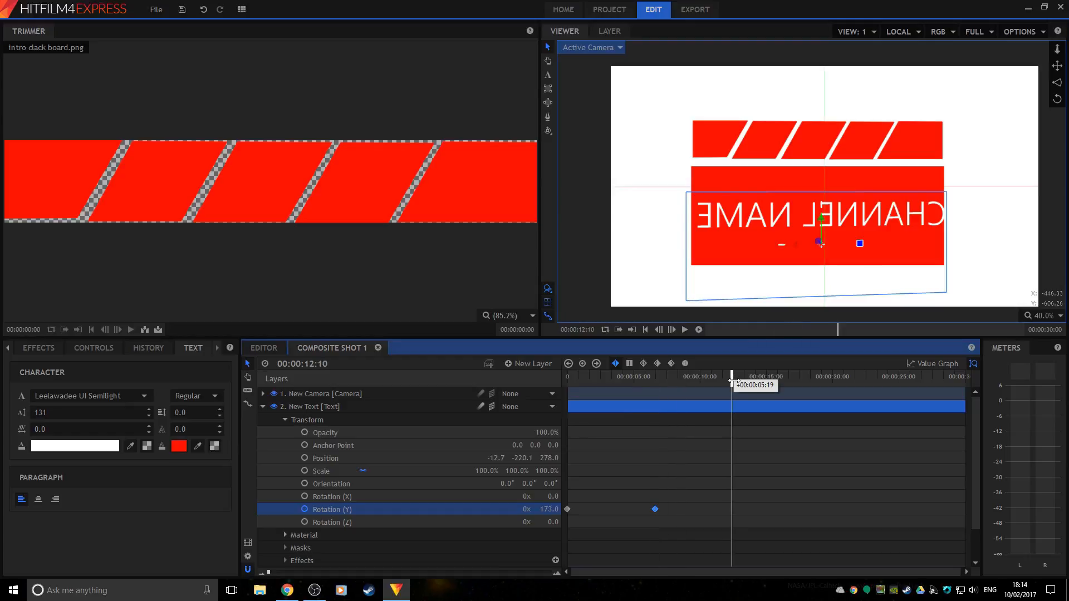
drag(513, 509, 617, 509)
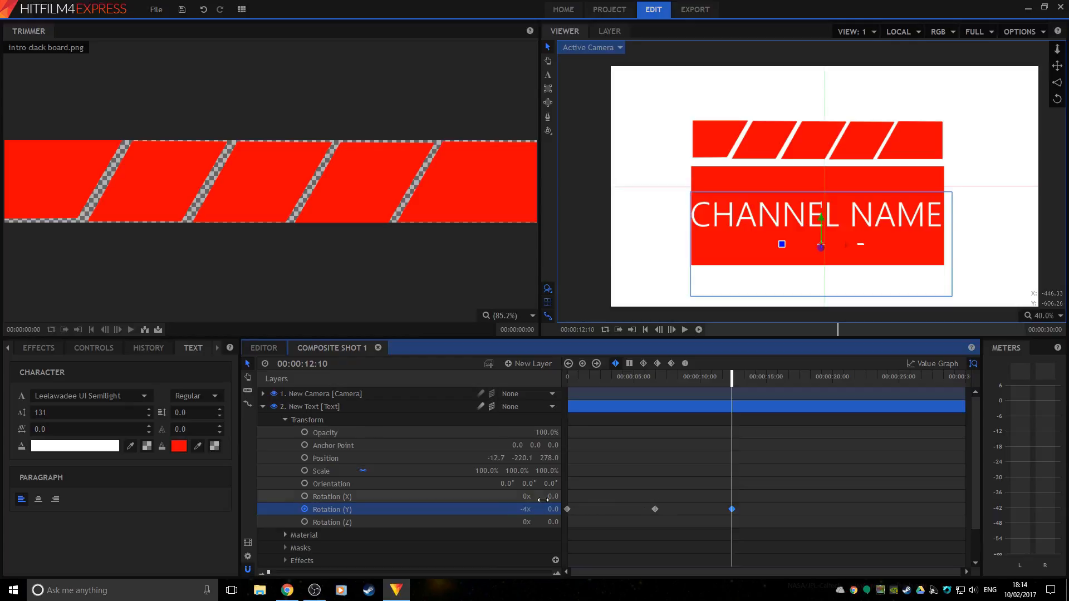
click(523, 509)
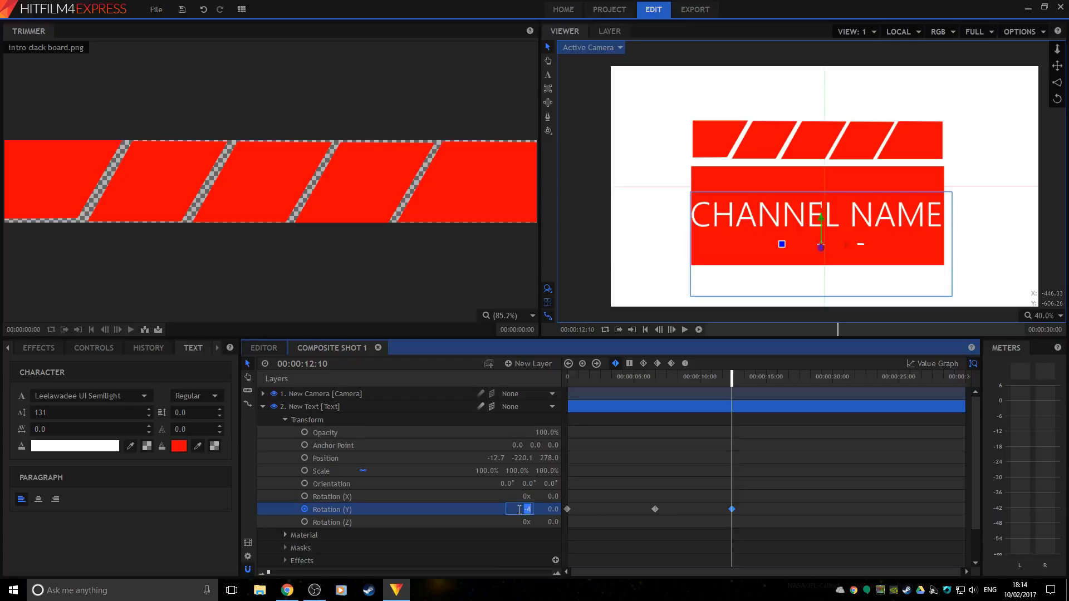
text(0x)
key(Return)
Step: Play the composite shot from the start to check the title's rotation animation
drag(735, 384, 493, 393)
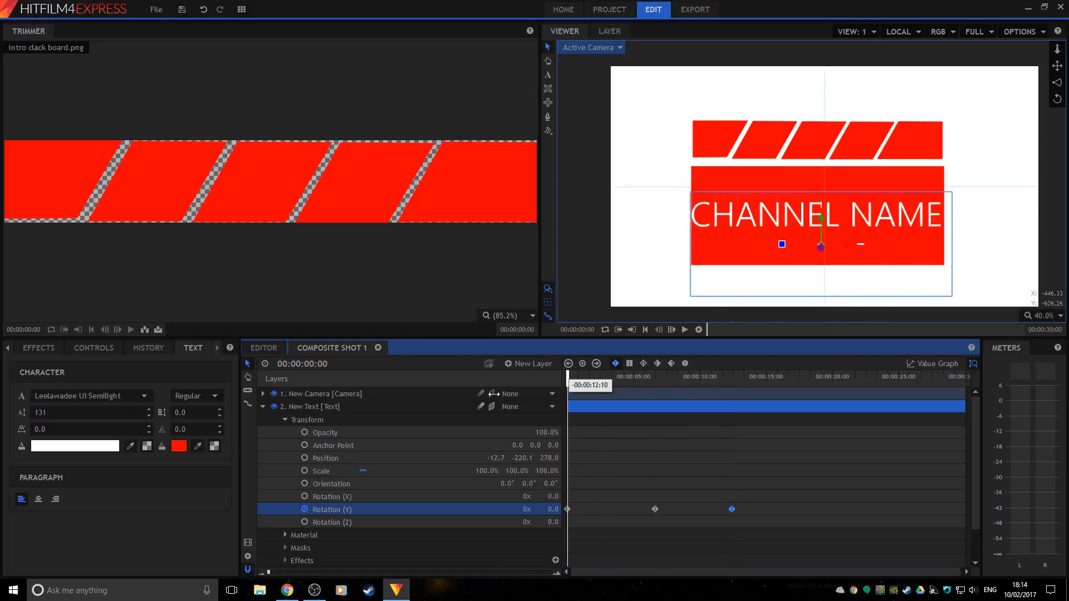
key(space)
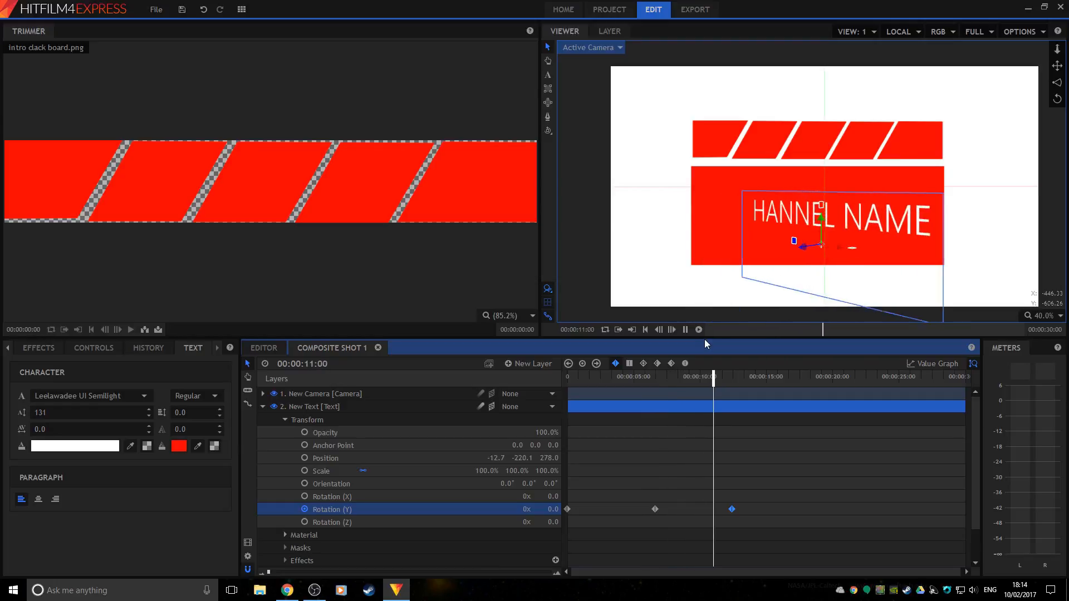
key(space)
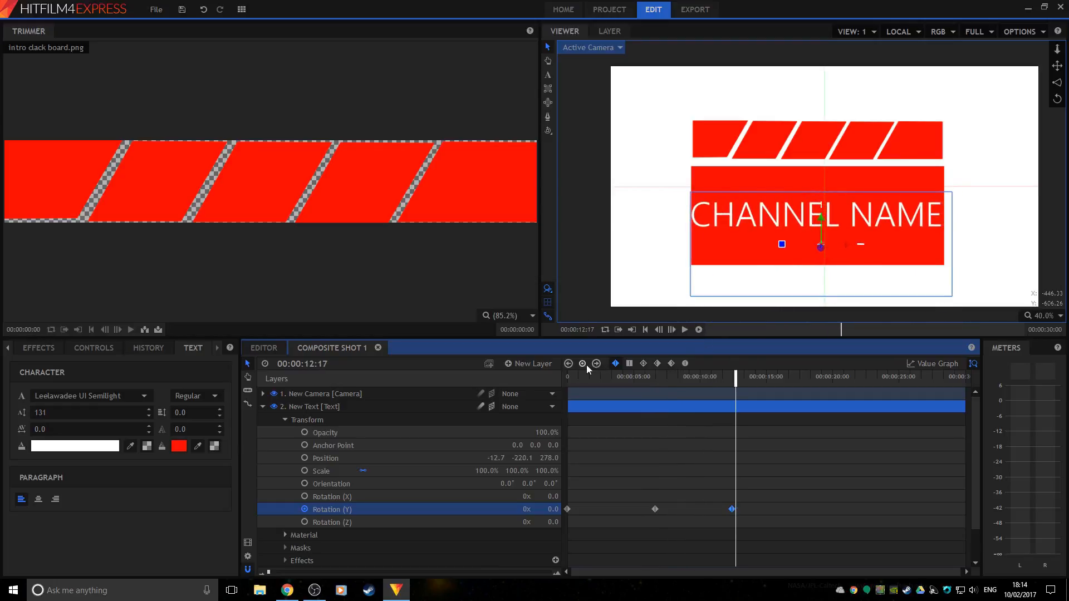
Step: Set the duration of Composite Shot 1 to 15 seconds in its properties
click(8, 348)
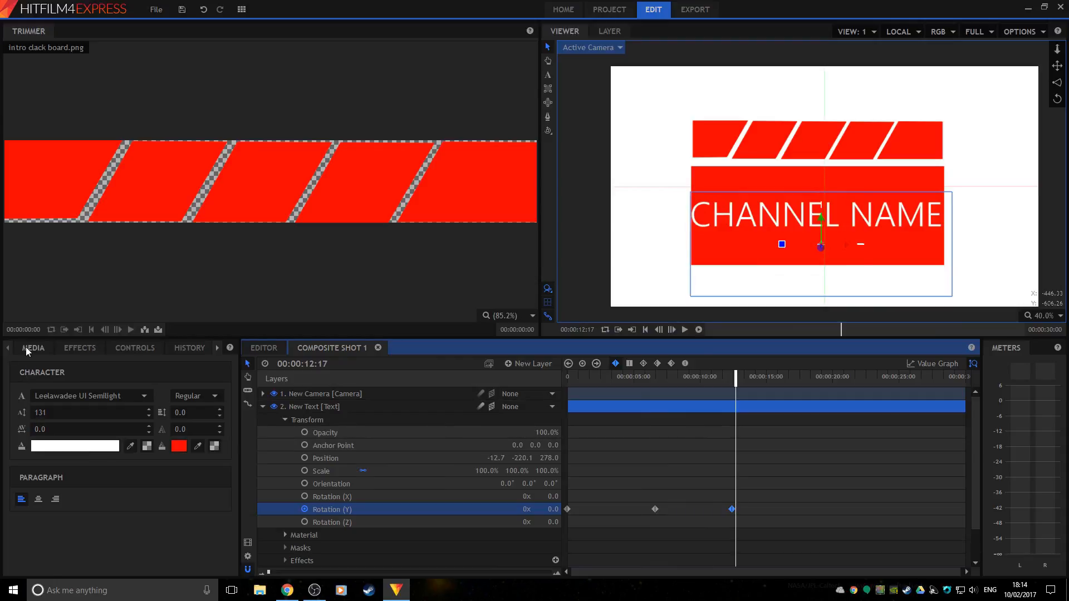
click(27, 349)
scroll(134, 457, down, 1)
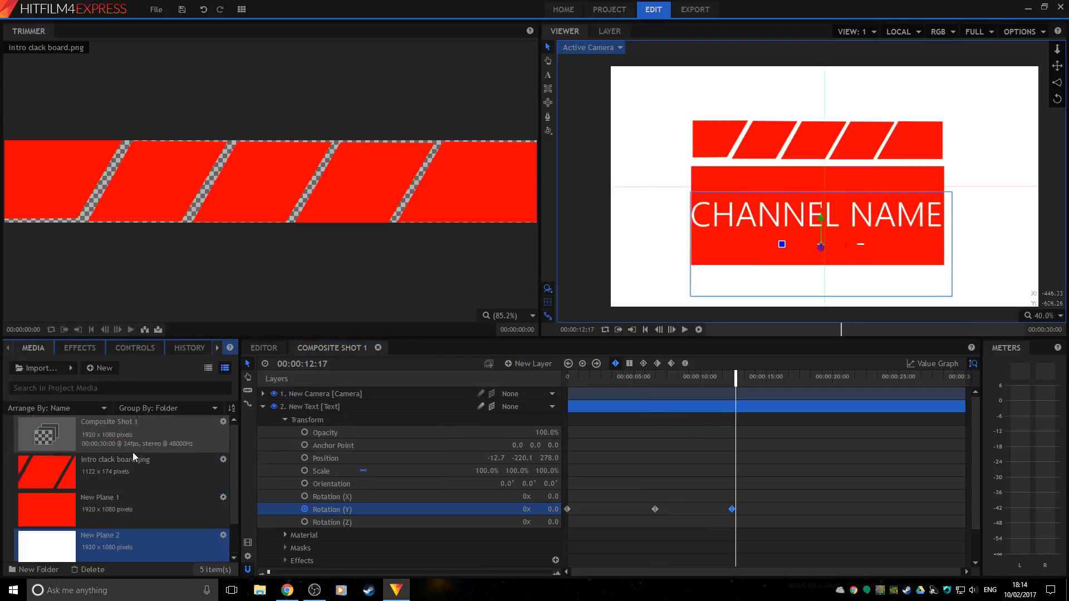
click(223, 422)
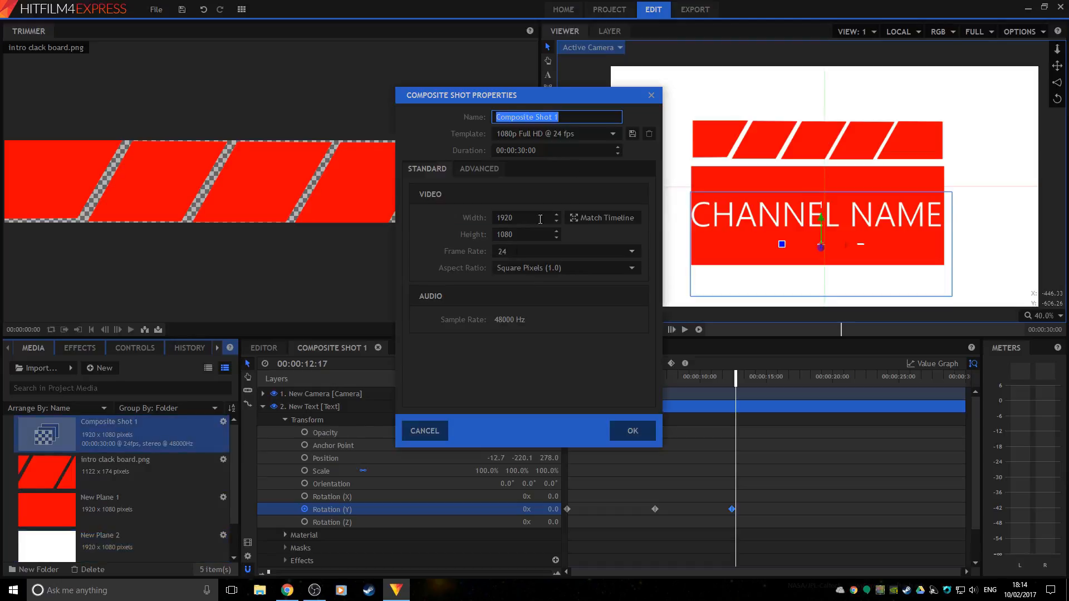
click(594, 152)
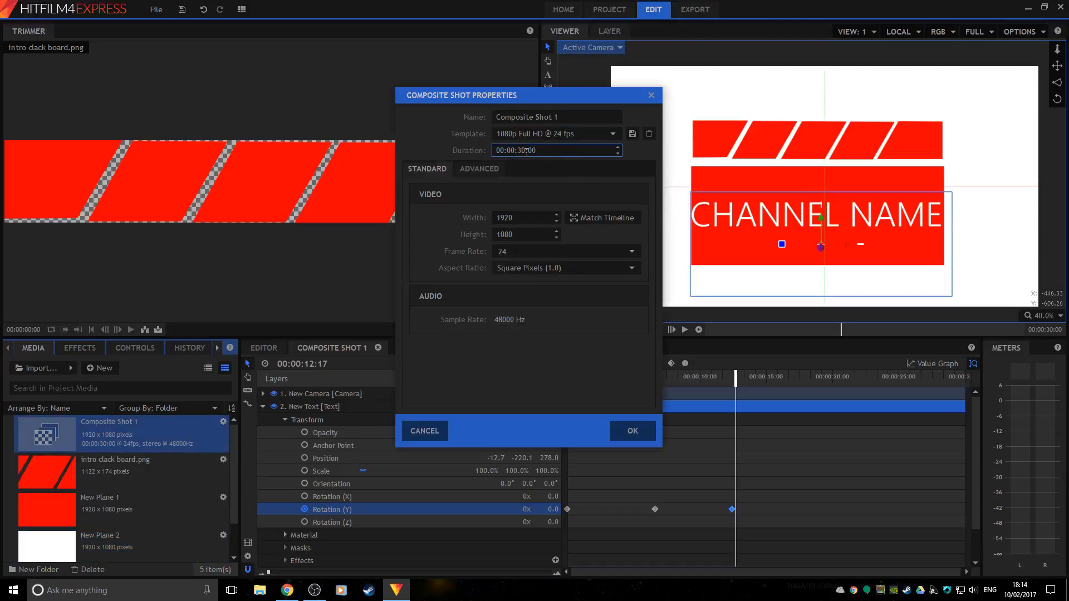
key(BackSpace)
key(BackSpace)
text(15)
key(Return)
key(Return)
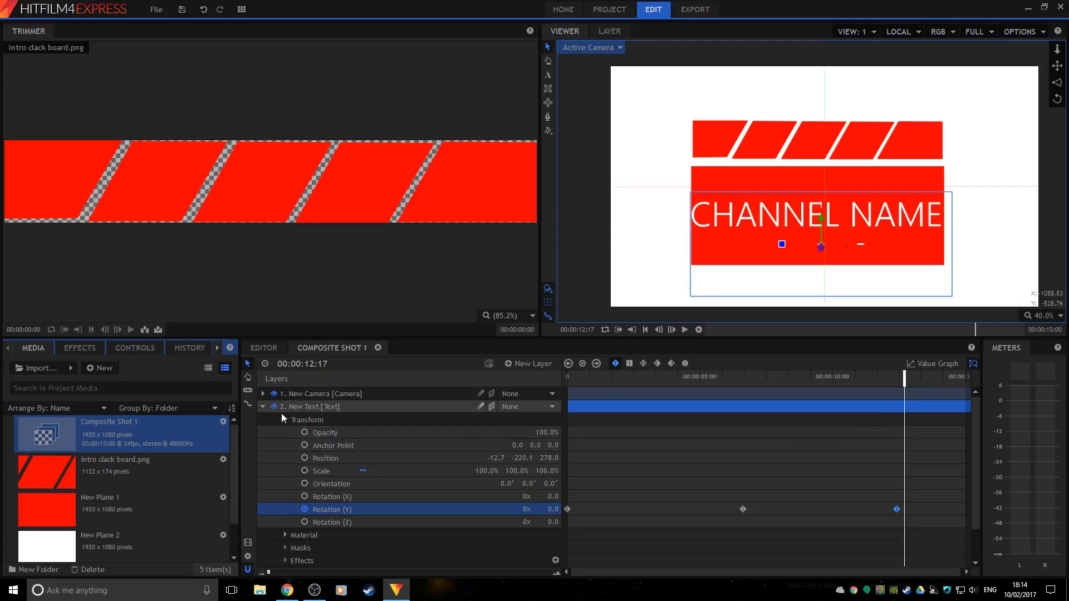
Step: Collapse the title layer and show the transform properties of the intro clack board.png layer
click(263, 407)
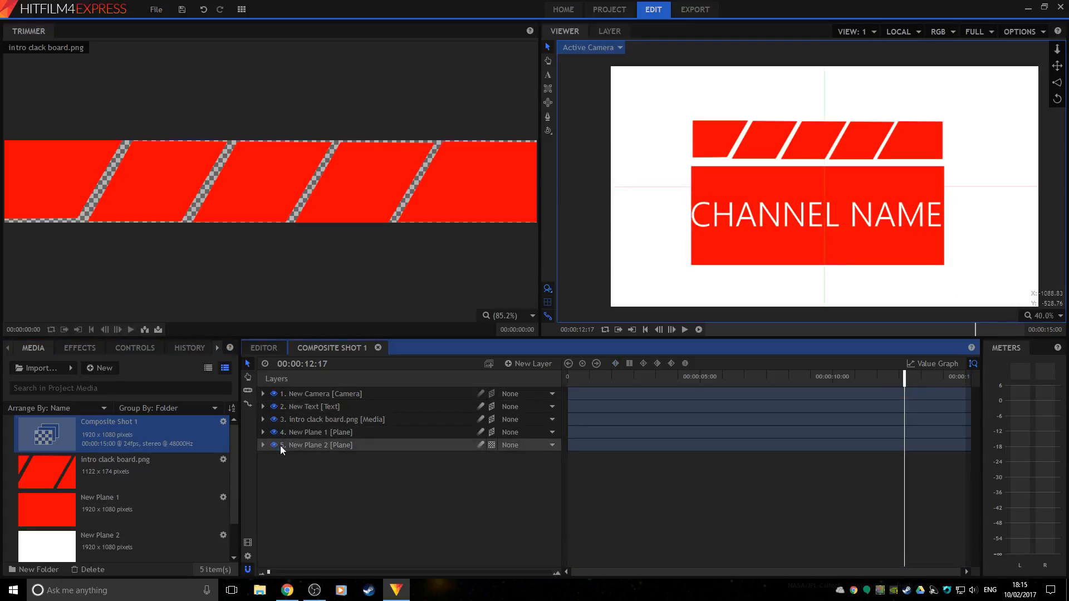
click(262, 419)
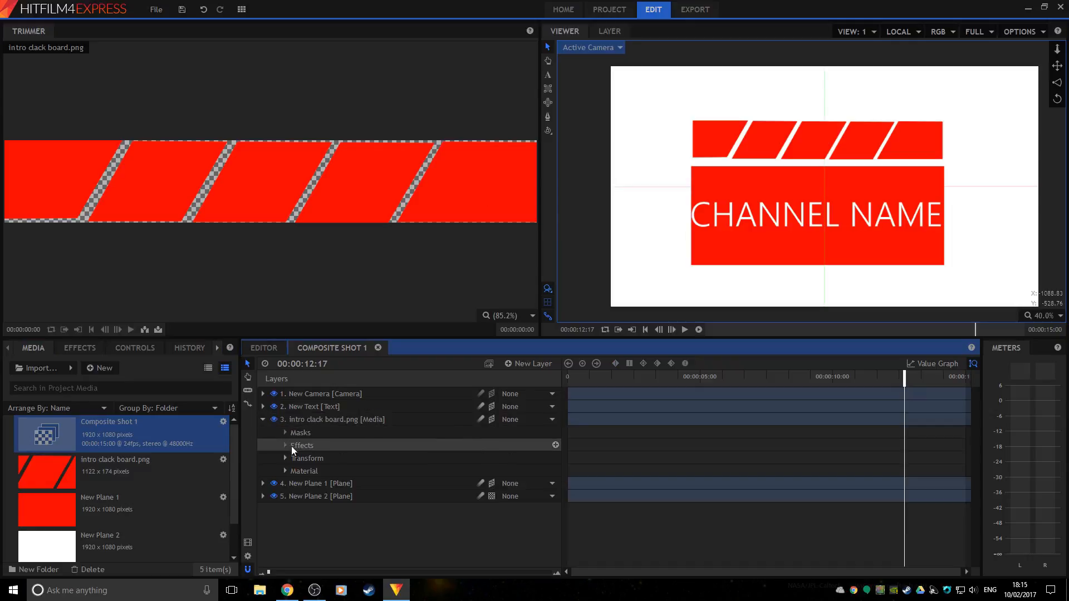
click(284, 459)
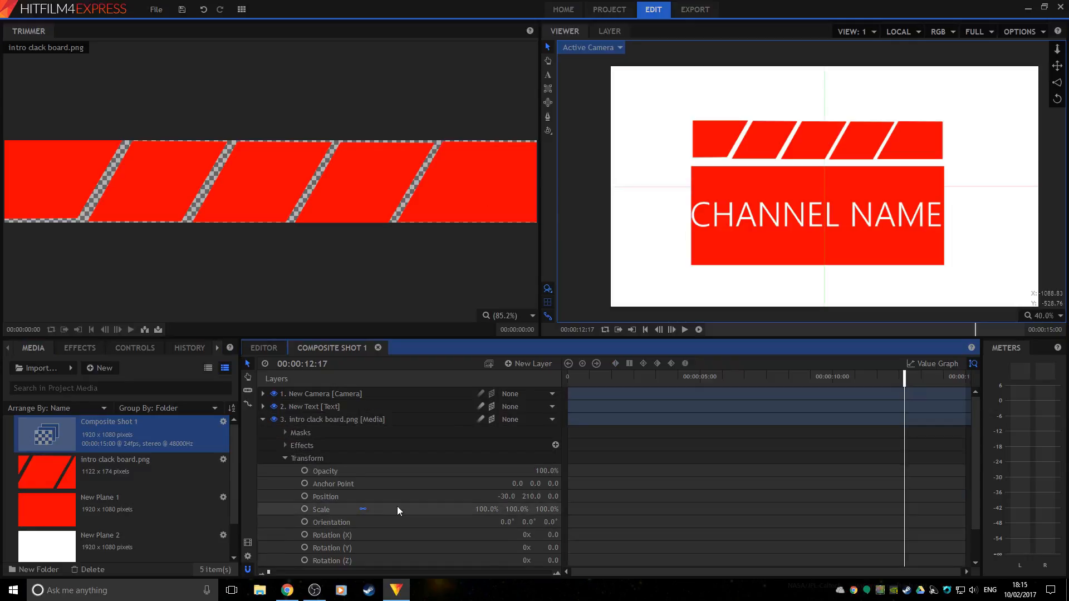
scroll(399, 507, down, 1)
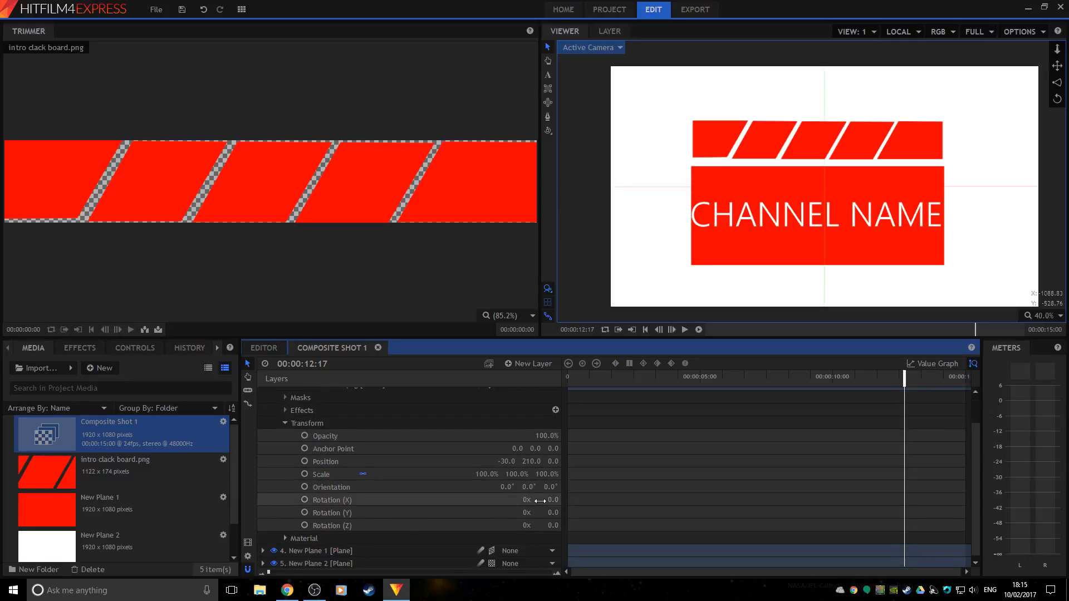
Step: Try rotating the striped clack board about its X, Y and Z axes, and undo the Rotation (Y) change
drag(544, 499, 660, 499)
drag(545, 500, 550, 498)
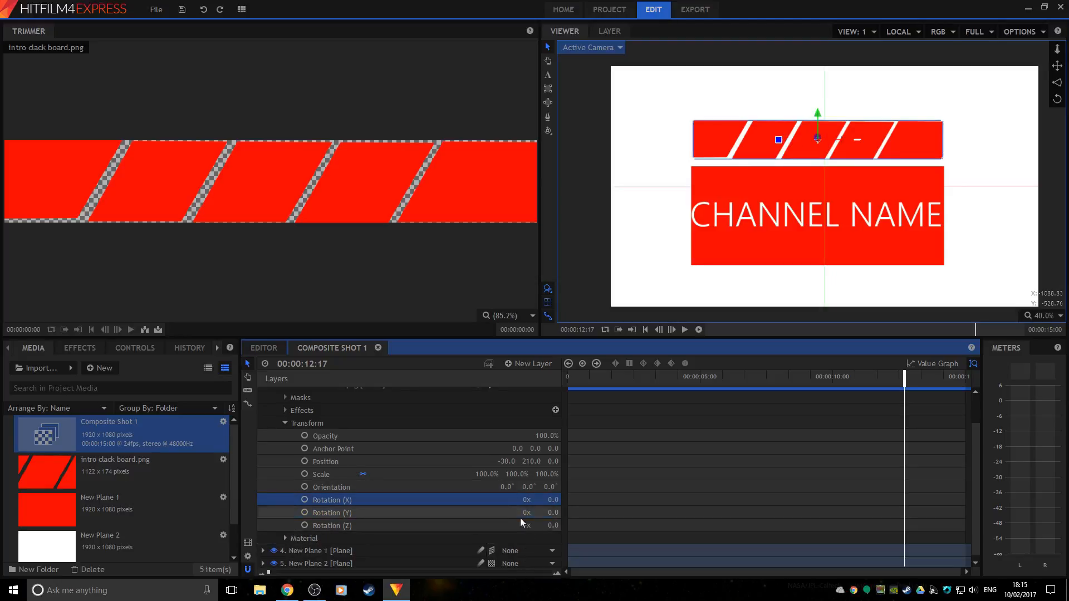
drag(550, 515, 553, 515)
drag(806, 137, 833, 137)
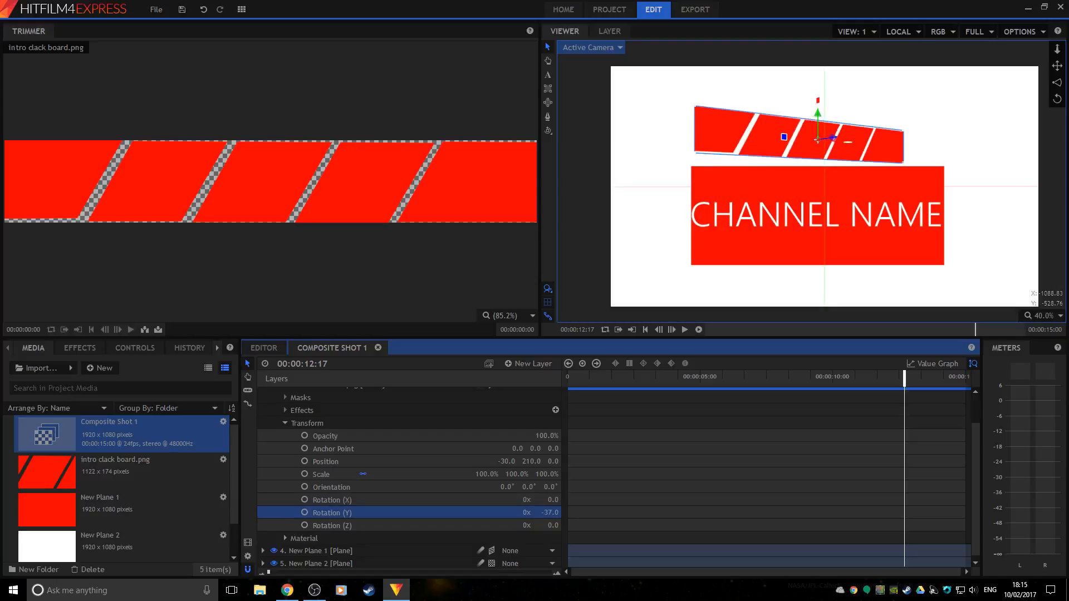
key(ctrl+z)
mouse_move(552, 525)
mouse_down()
mouse_move(578, 525)
mouse_move(552, 524)
mouse_up()
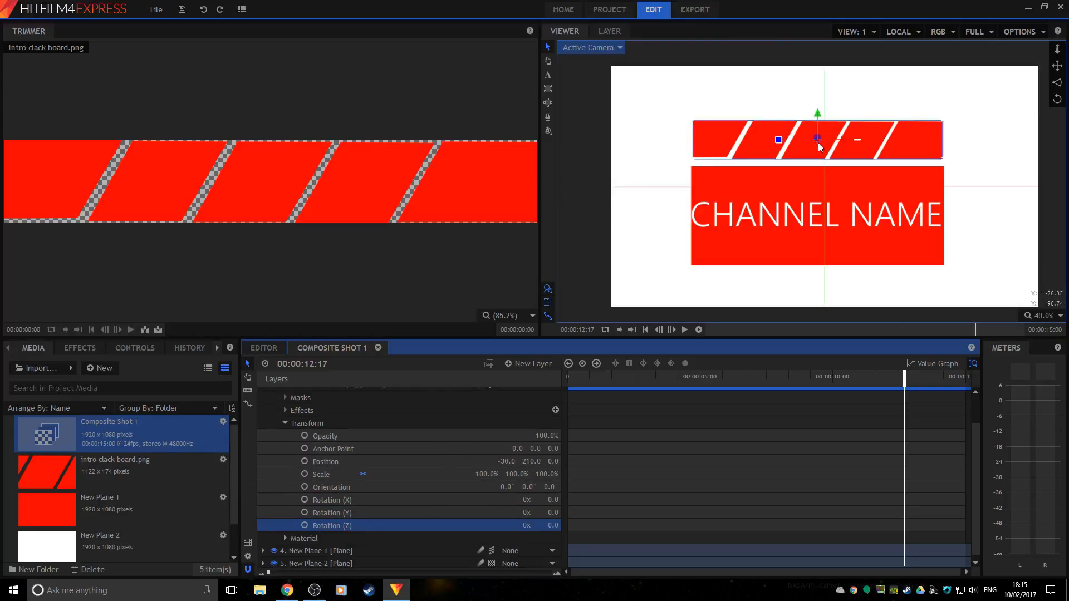
Step: Try moving the striped clack board slightly by its centre point in the viewer
mouse_move(817, 143)
mouse_down()
mouse_move(805, 145)
mouse_move(819, 144)
mouse_up()
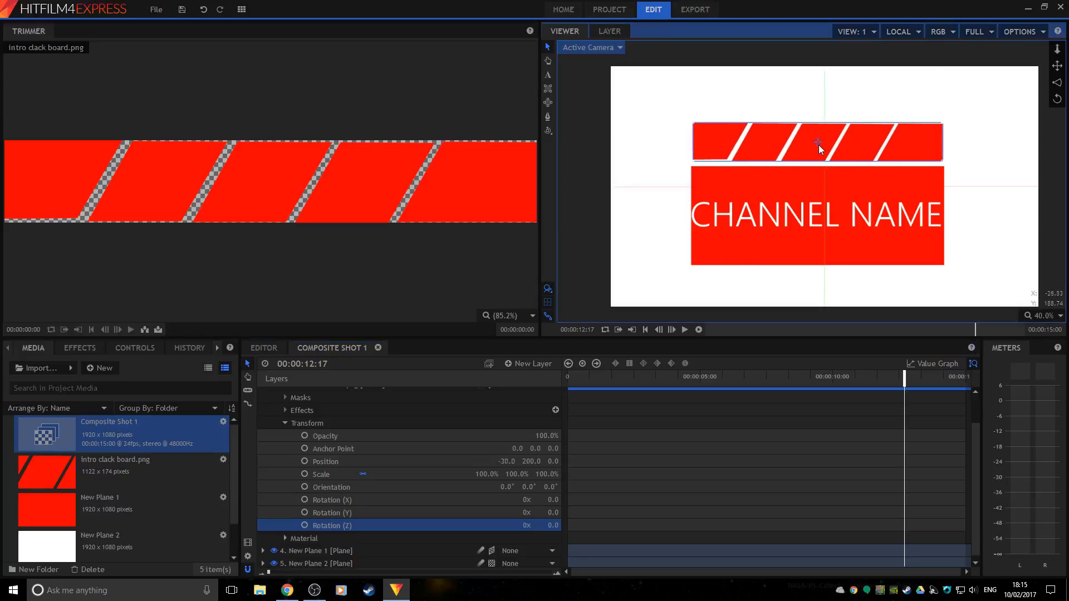
key(ctrl+z)
scroll(817, 144, up, 2)
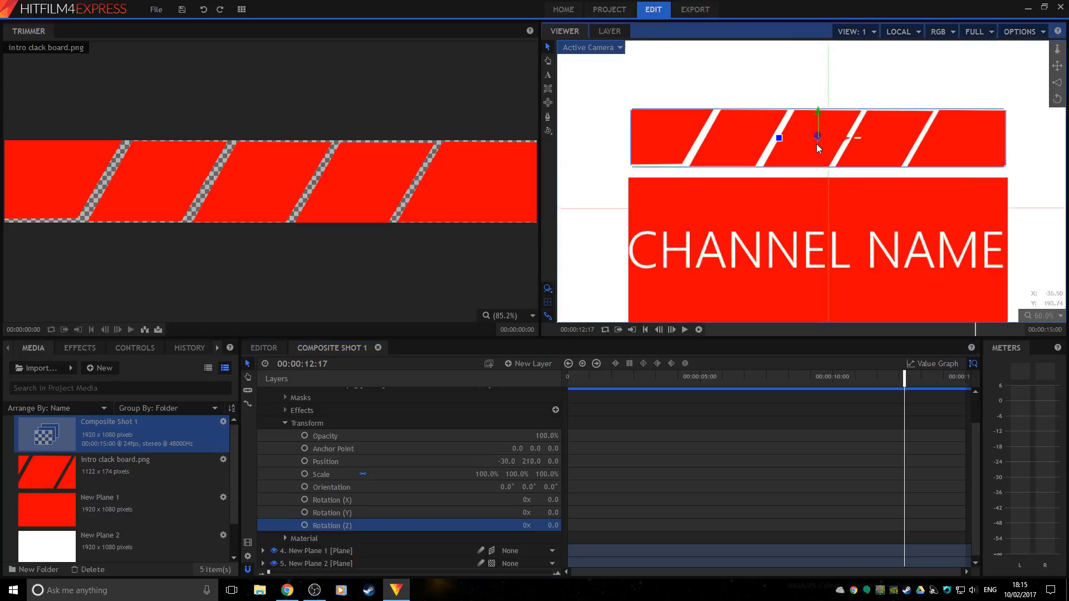
drag(817, 142, 822, 138)
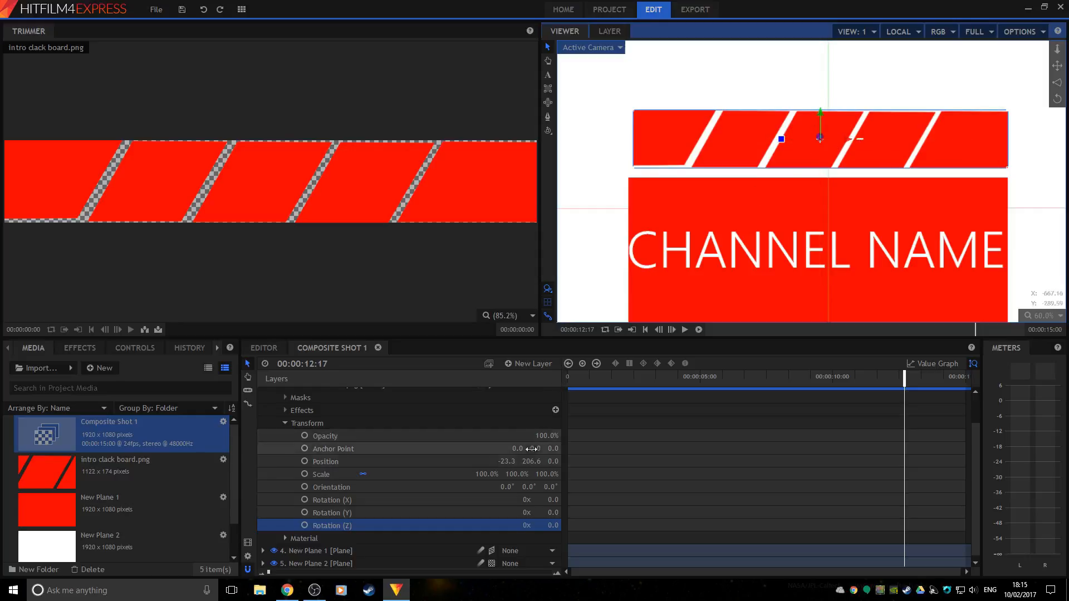
Step: Set the striped clack board's anchor point to -555.0, -87.0 and reposition it just above the red plane at about -588.3, 118.3
drag(520, 448, 369, 448)
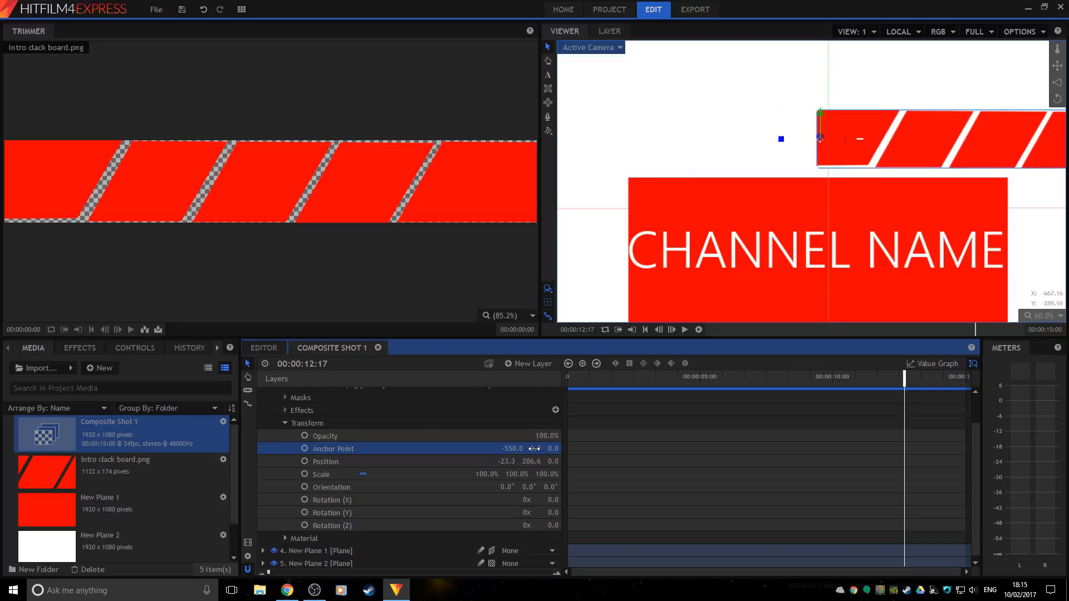
mouse_move(534, 448)
mouse_down()
mouse_move(500, 448)
mouse_move(527, 449)
mouse_up()
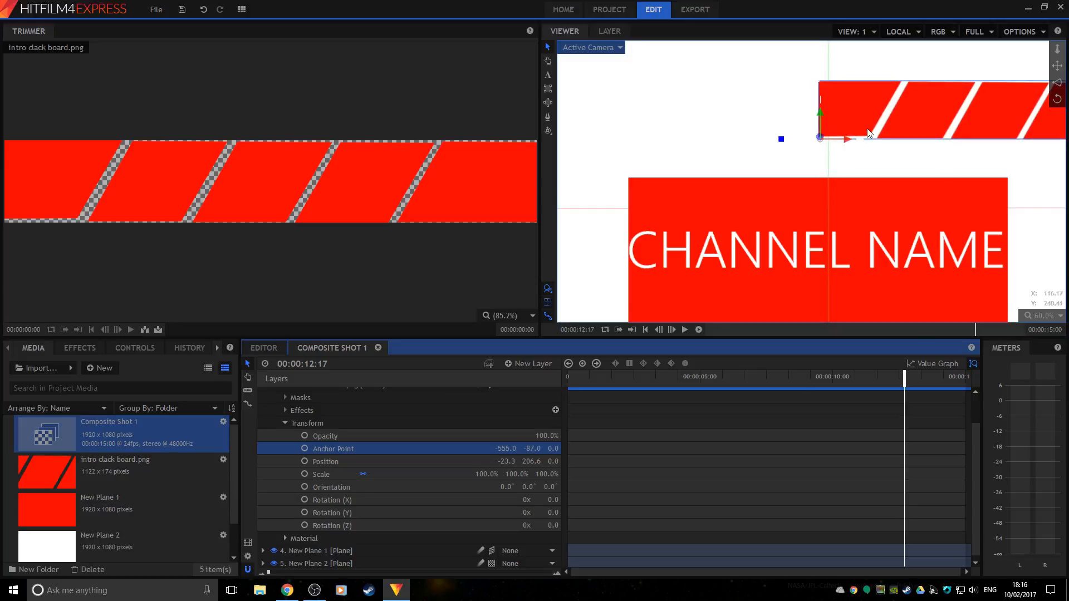
drag(849, 144, 657, 146)
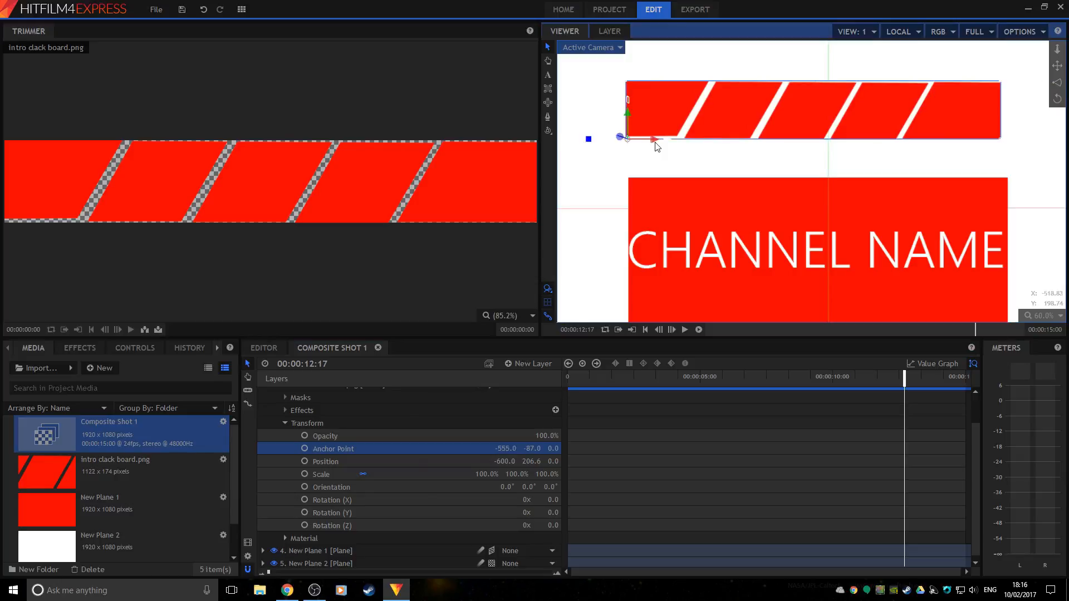
drag(627, 109, 660, 171)
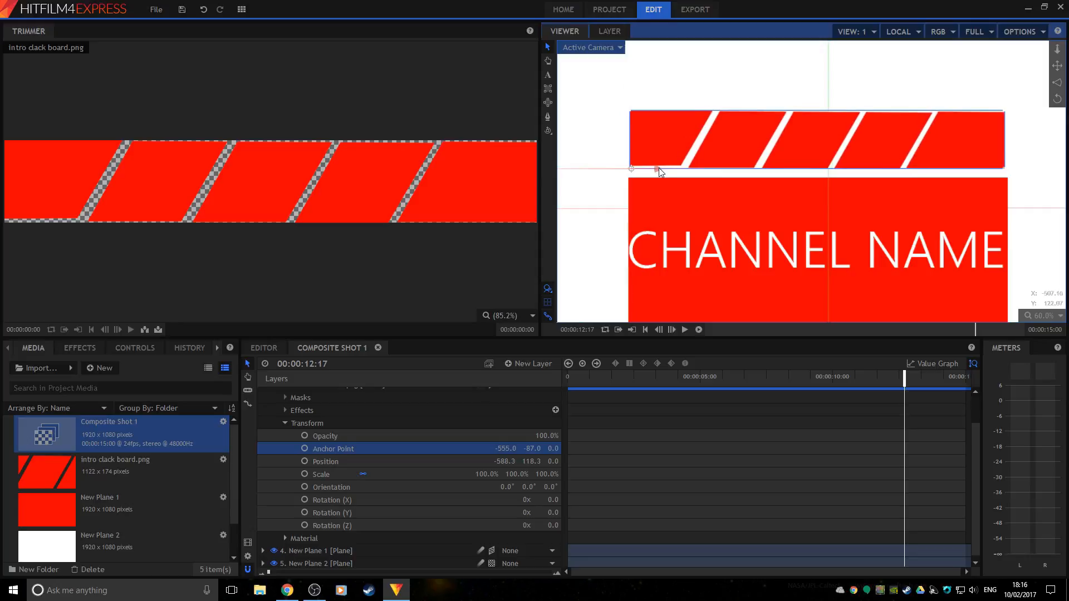
scroll(812, 141, down, 3)
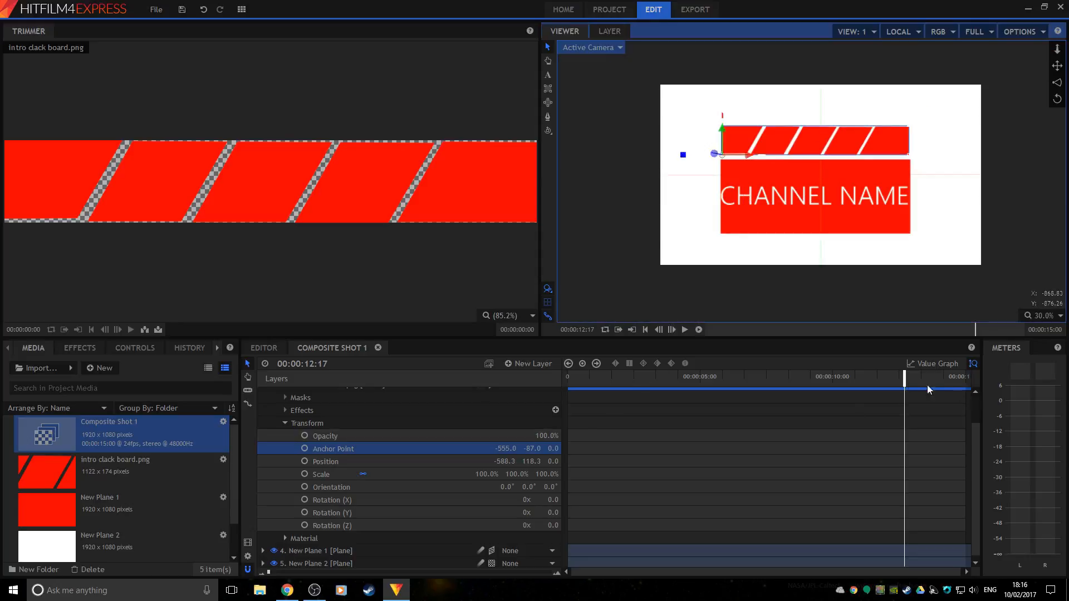
Step: Keyframe the striped clack board's Rotation (Z) at -69.0 at 00:00:00:00 and at 0 at 00:00:14:23
drag(903, 378, 475, 388)
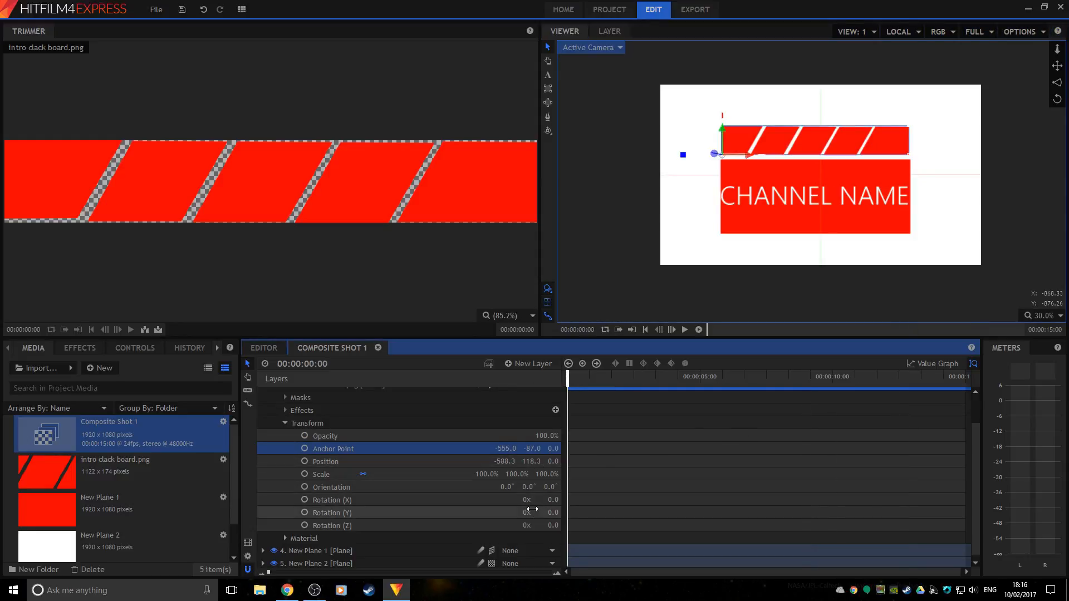
drag(551, 525, 513, 525)
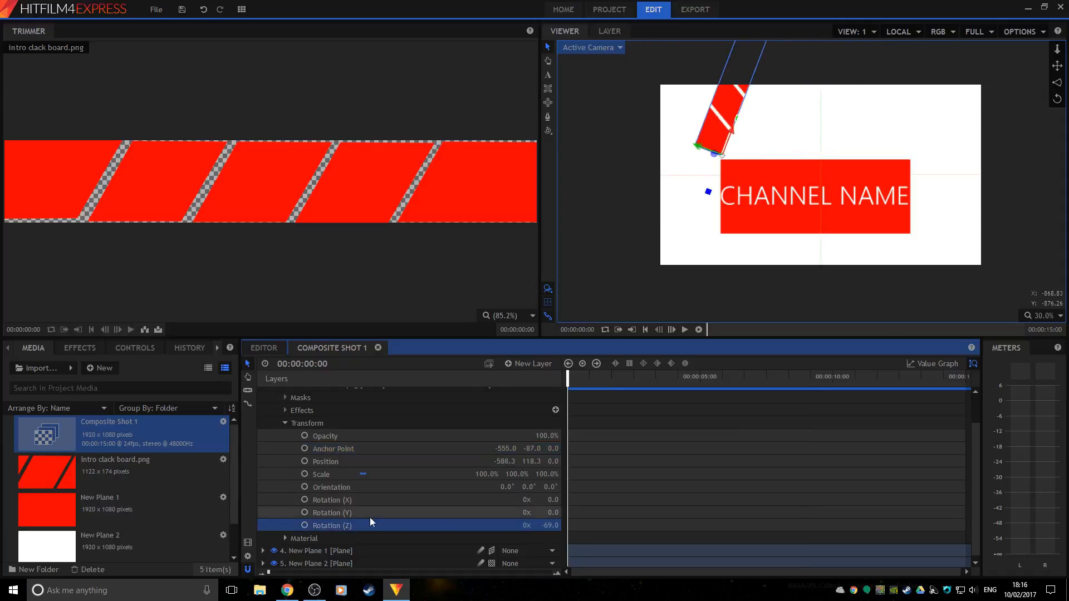
click(305, 525)
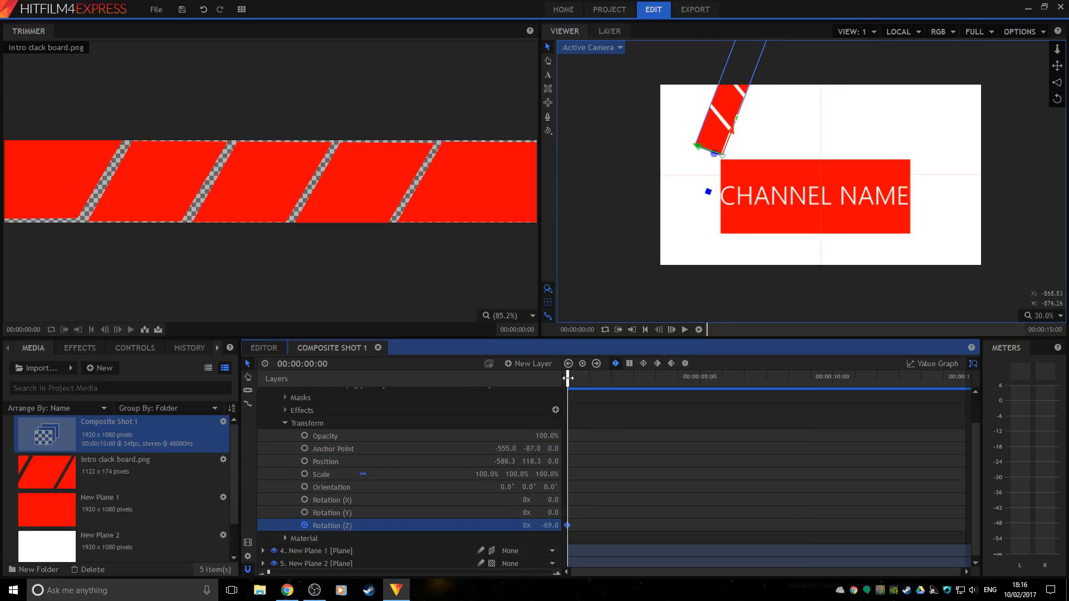
drag(567, 378, 985, 387)
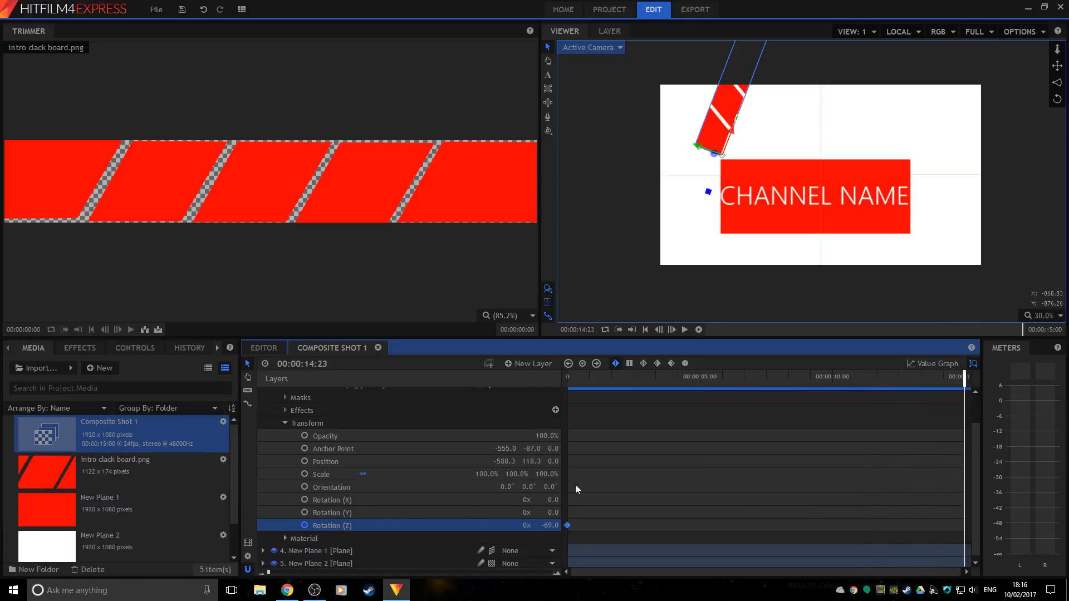
click(548, 526)
text(0)
key(Return)
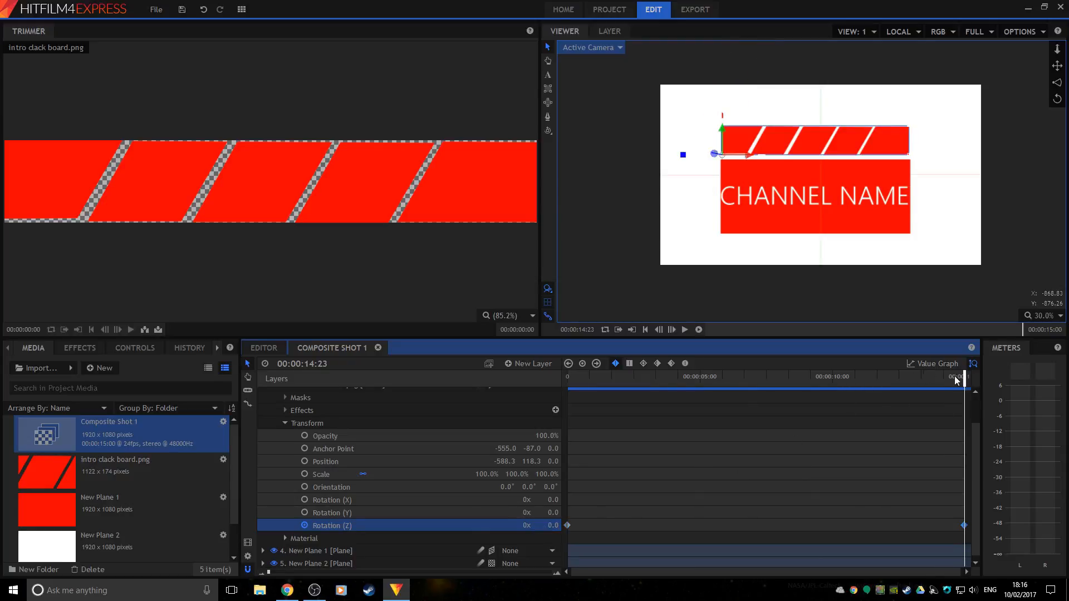
Step: Play the composite shot from the start to check the clack board's closing rotation, and stop playback
drag(964, 376, 405, 399)
click(698, 329)
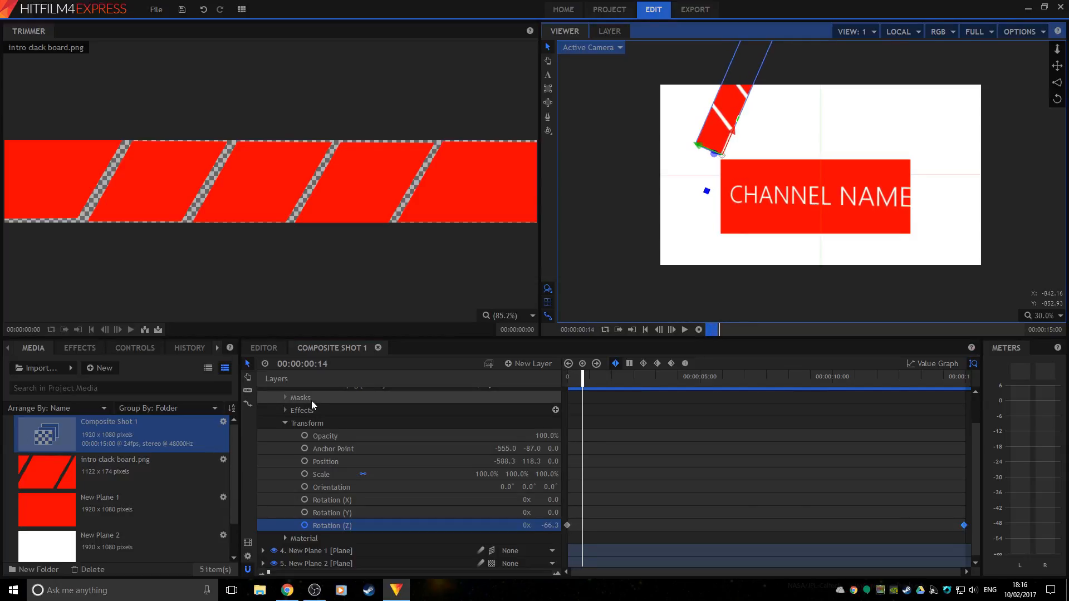
click(685, 330)
drag(730, 329, 599, 376)
click(685, 329)
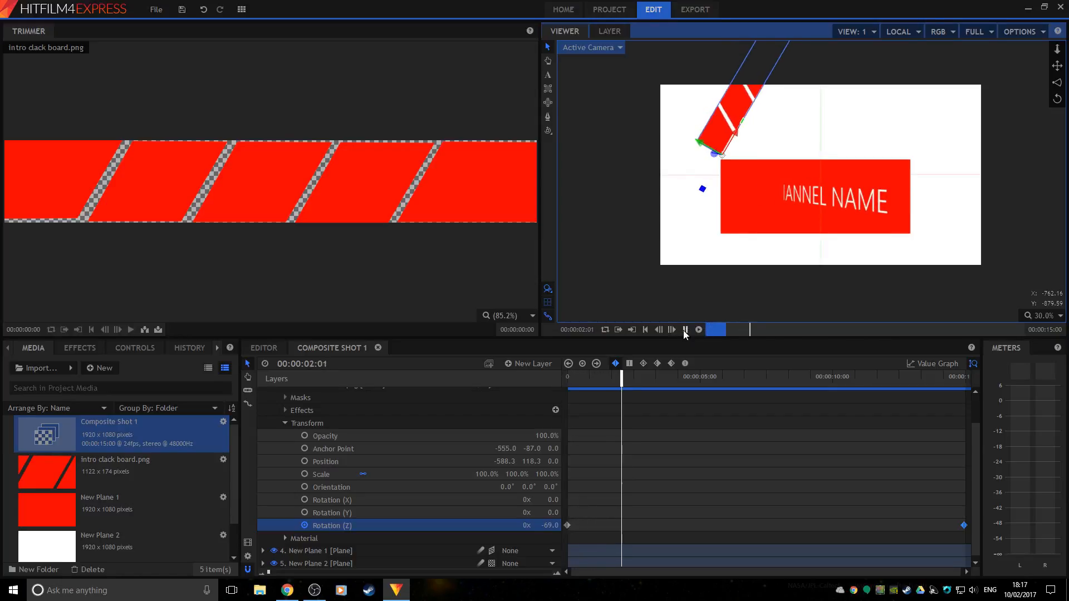
click(684, 329)
click(746, 419)
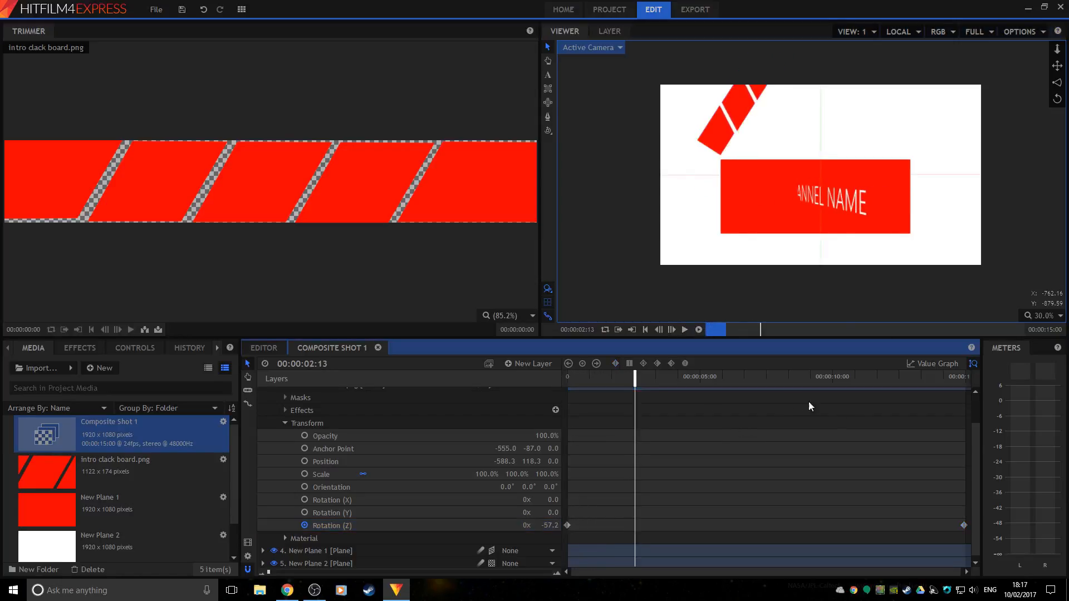
Step: Keyframe the camera's lens Zoom at 00:00:00:00 with a value of 758.6
scroll(876, 496, up, 2)
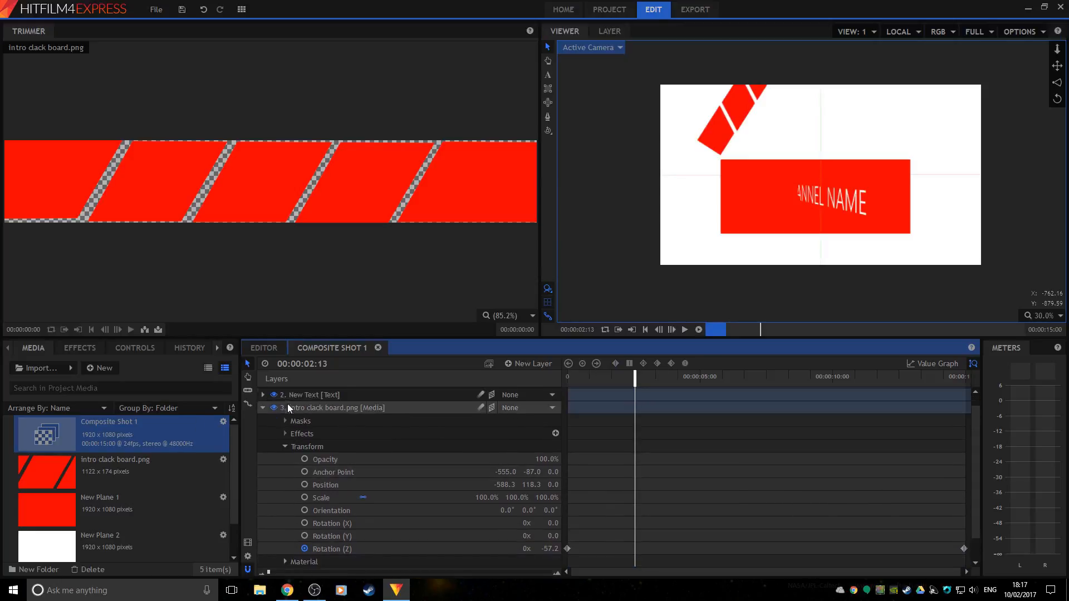
click(260, 409)
click(326, 393)
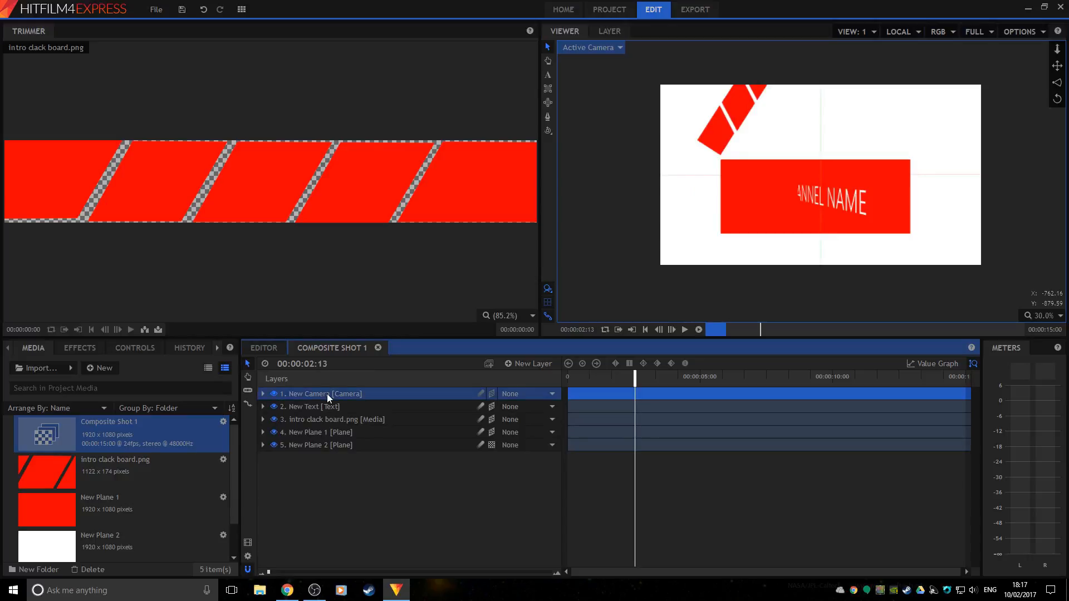
click(263, 394)
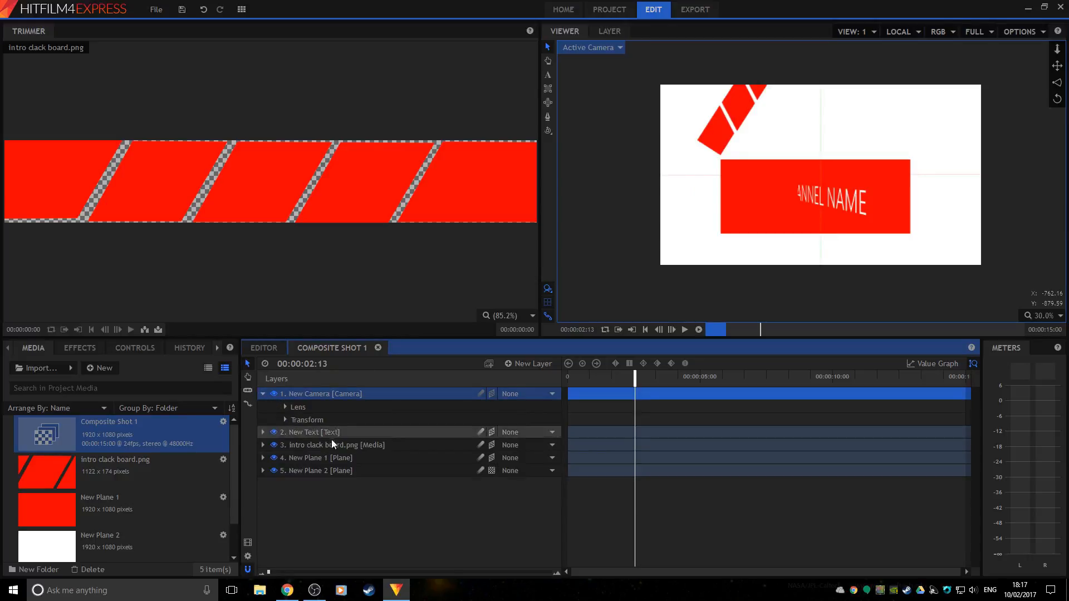
click(284, 407)
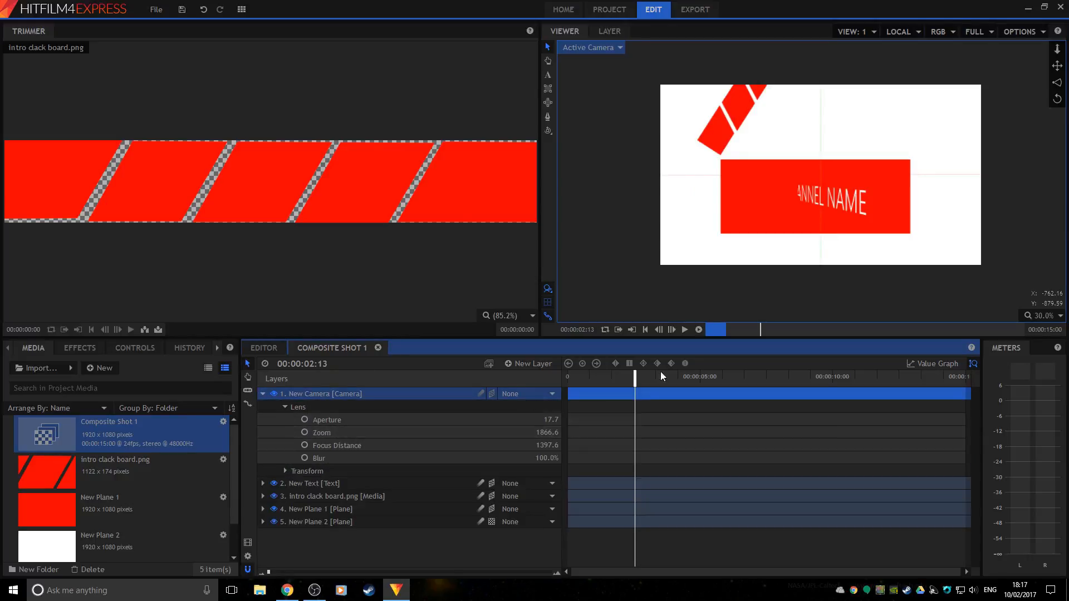
drag(639, 379, 567, 379)
click(305, 431)
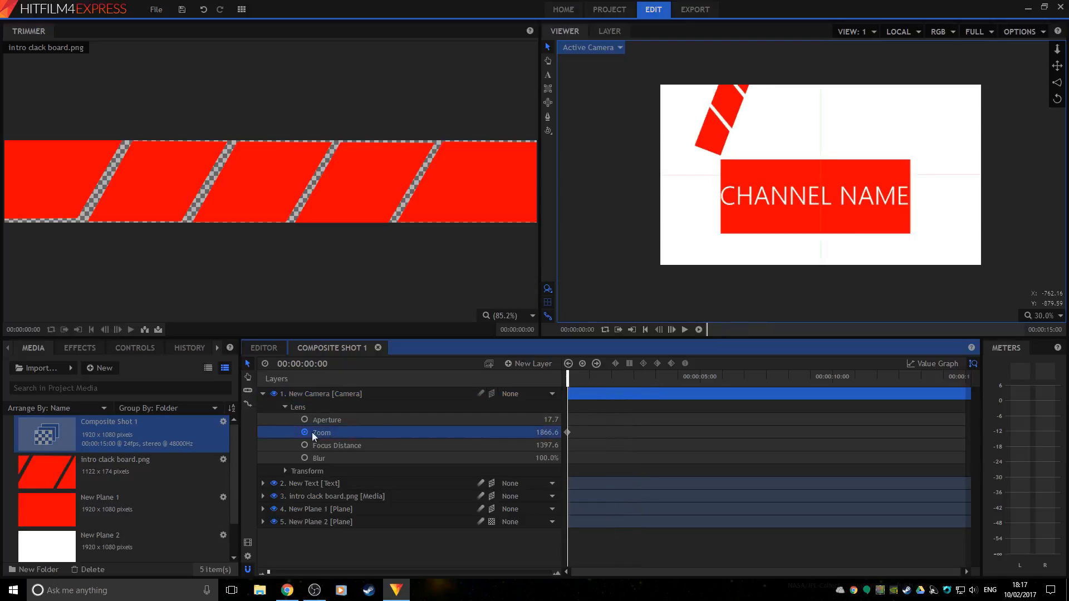
mouse_move(545, 432)
mouse_down()
mouse_move(509, 432)
mouse_move(545, 432)
mouse_up()
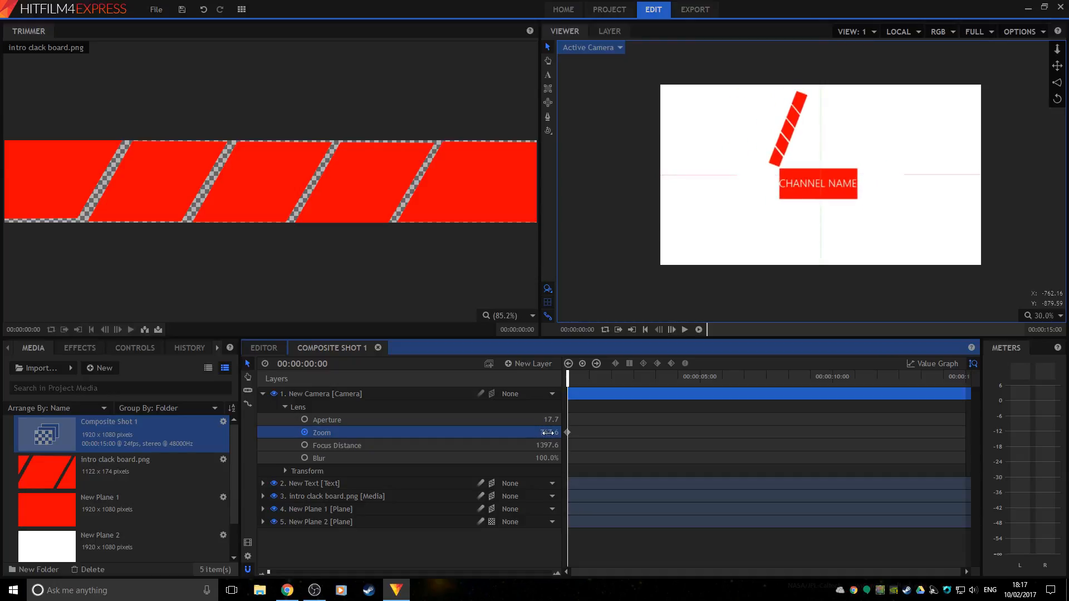
drag(547, 432, 538, 432)
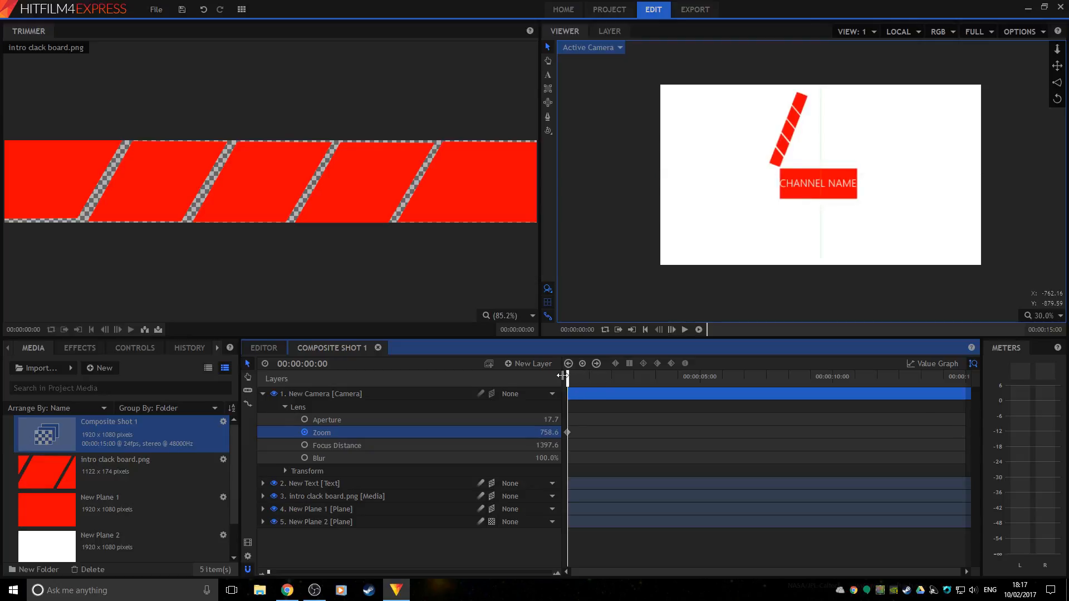
Step: Add a camera Zoom keyframe of 2549.6 at 00:00:14:23
drag(576, 377, 977, 366)
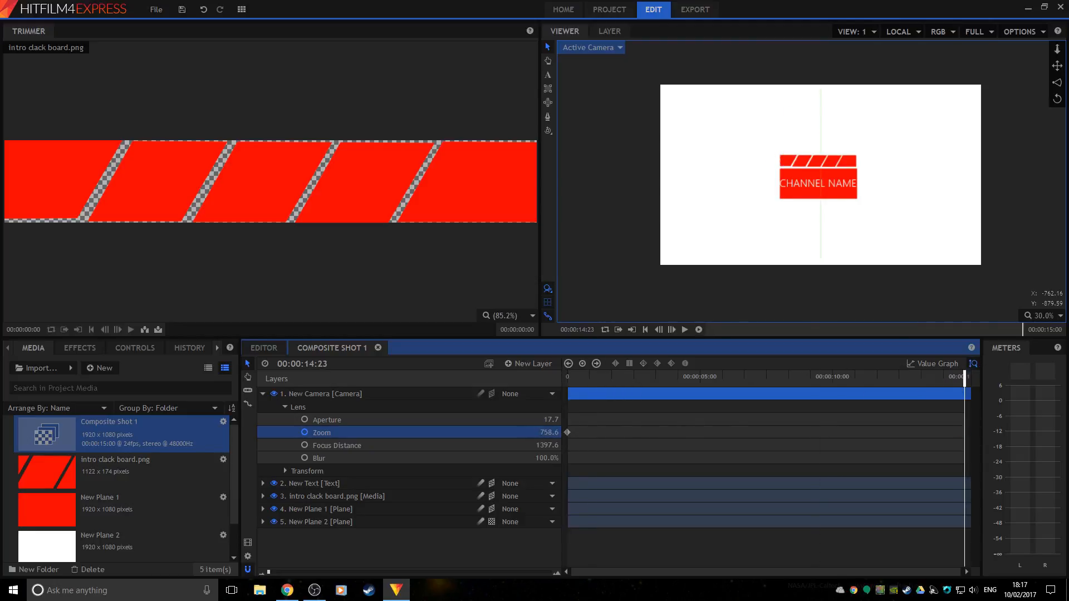
drag(548, 433, 1047, 432)
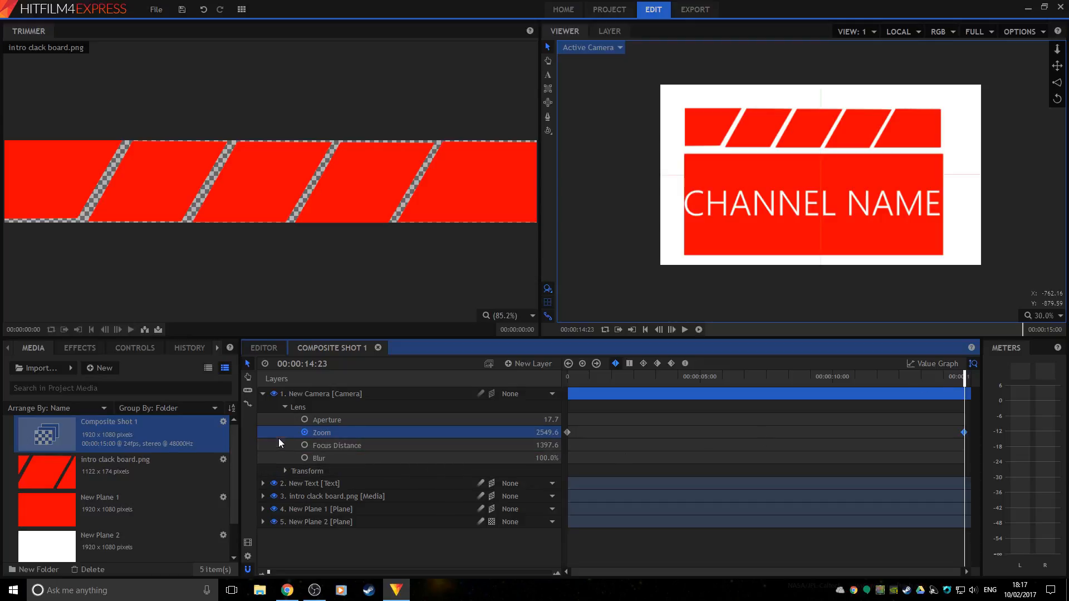
click(357, 448)
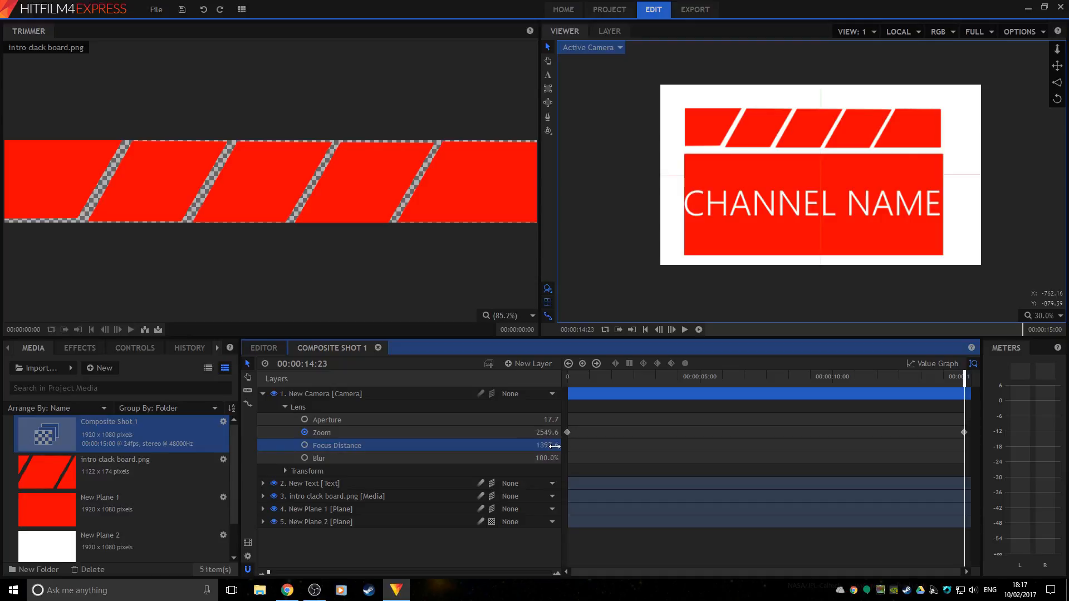
Step: Raise the camera's Y position to 399.0 and add a Position keyframe at 00:00:00:00
click(287, 407)
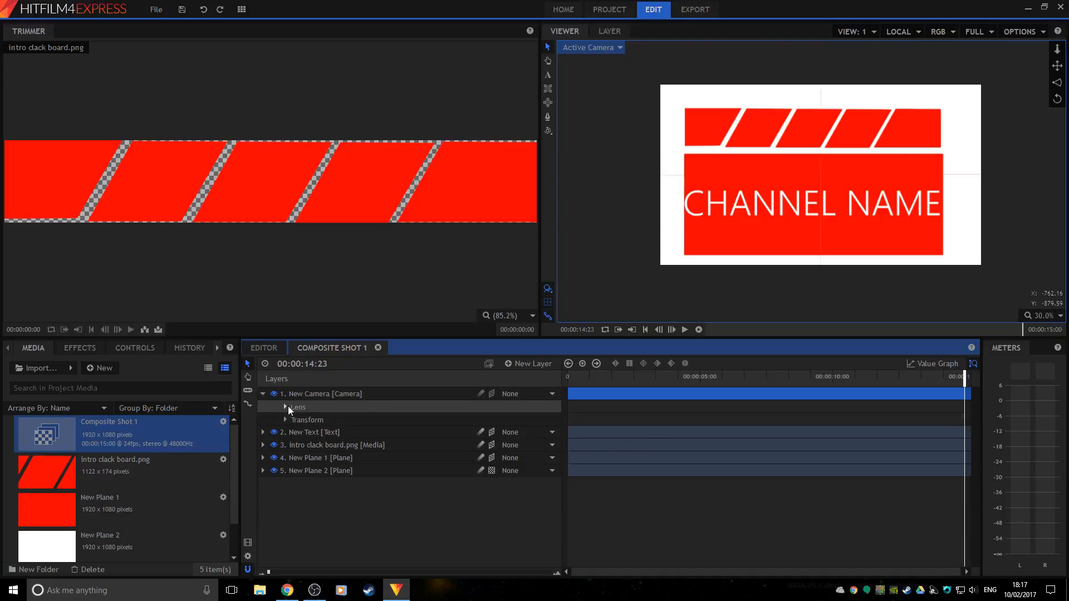
click(286, 421)
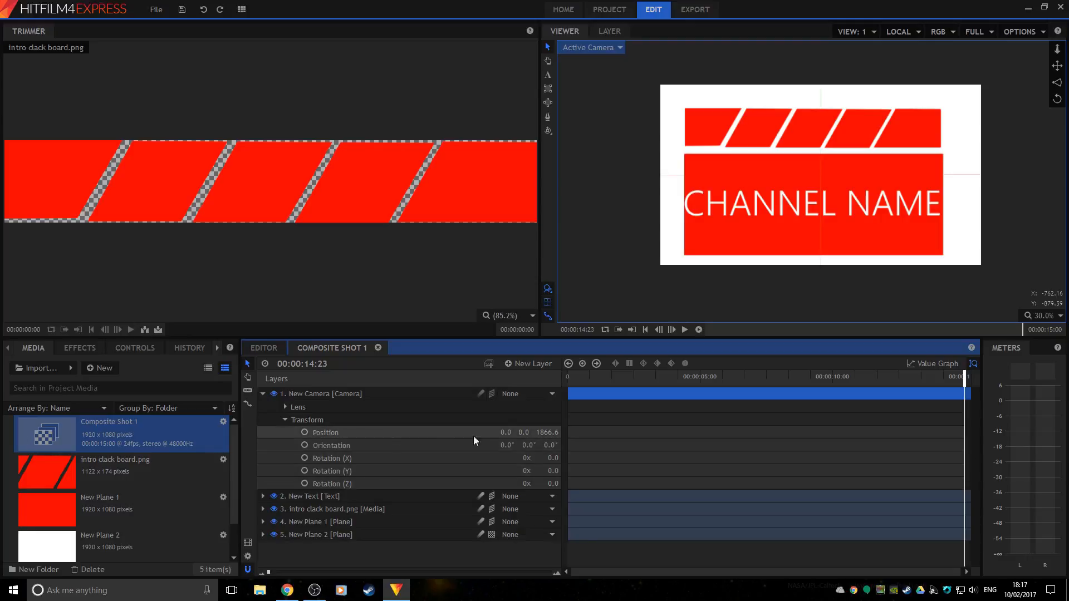
drag(541, 433, 630, 433)
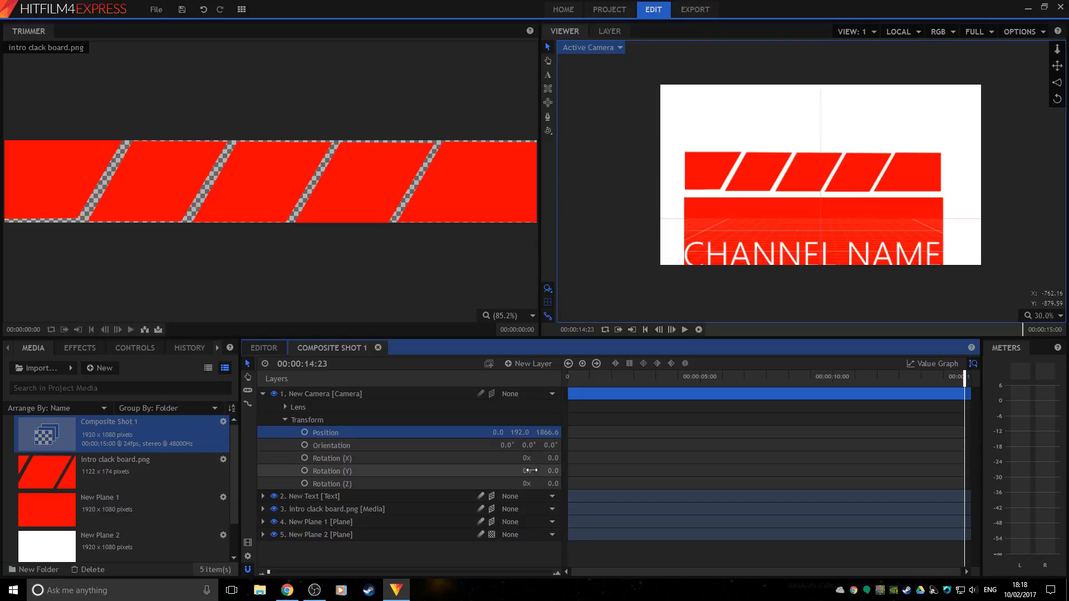
drag(552, 471, 554, 471)
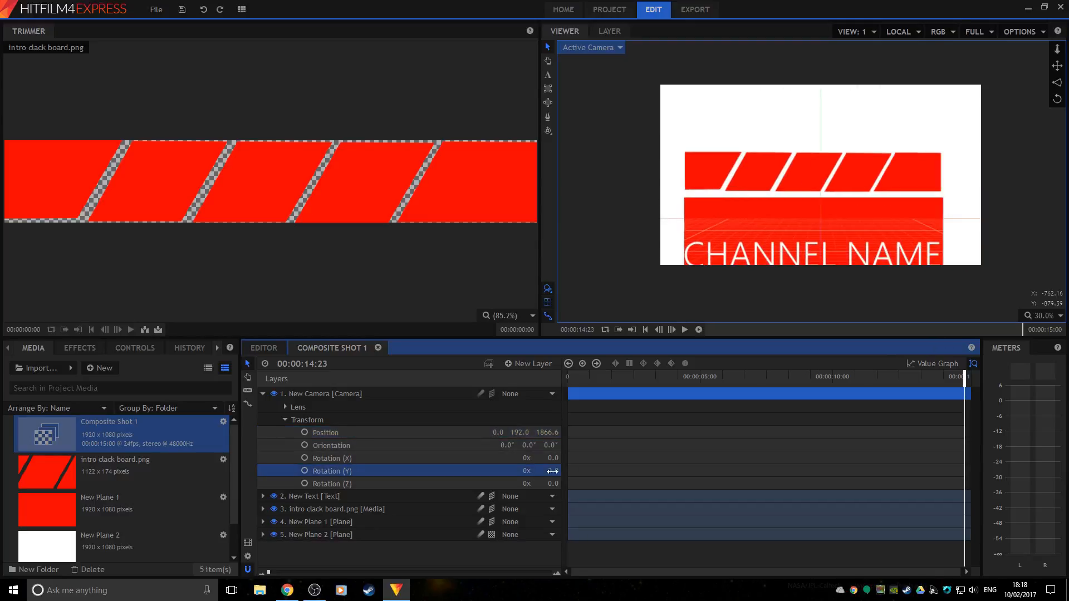
drag(519, 432, 429, 432)
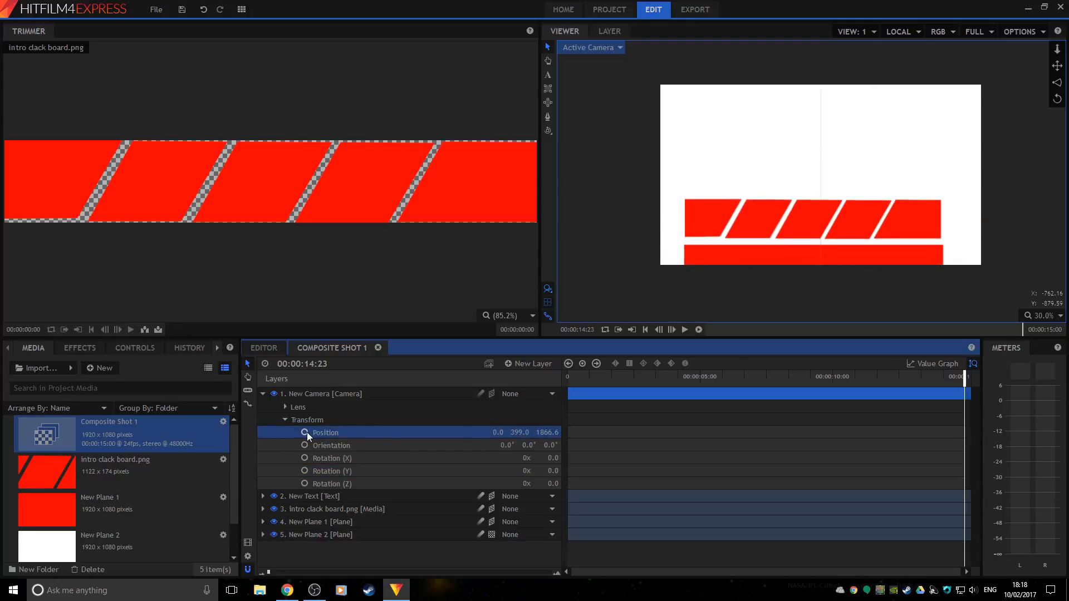
drag(965, 432, 382, 439)
drag(963, 378, 568, 378)
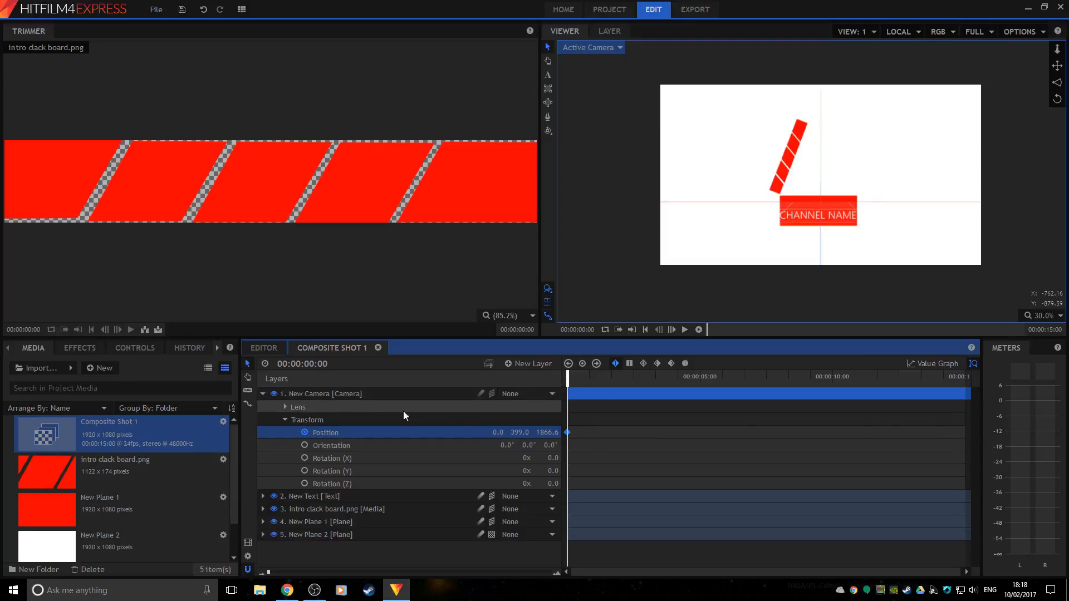
Step: At 00:00:00:00, raise the camera's keyframed Y position to 683.0 and keyframe its Rotation (X) at 13.0
drag(534, 429, 592, 430)
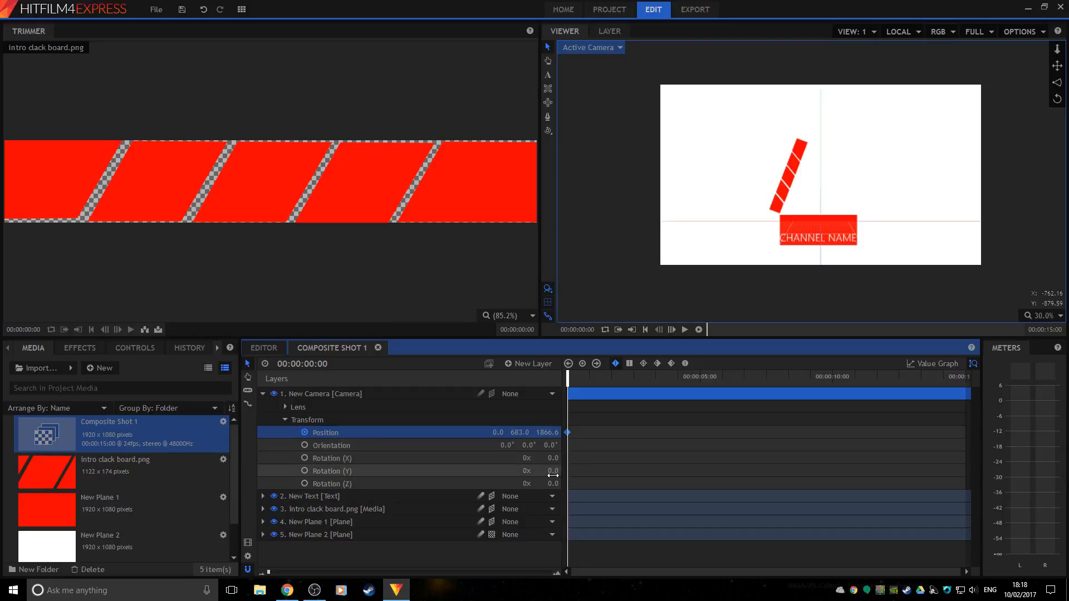
drag(554, 484, 561, 458)
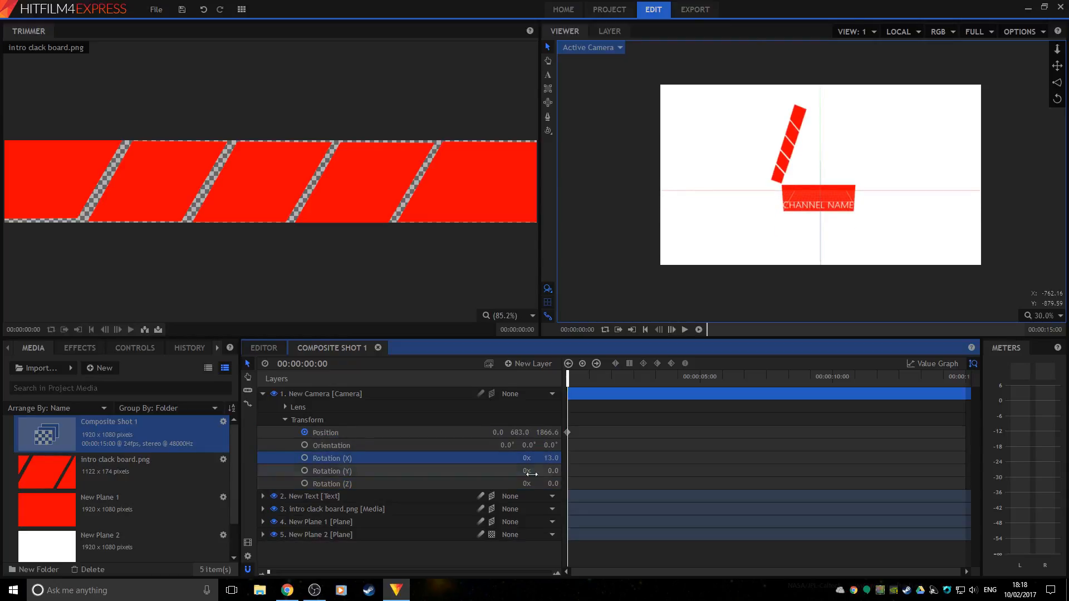
click(303, 458)
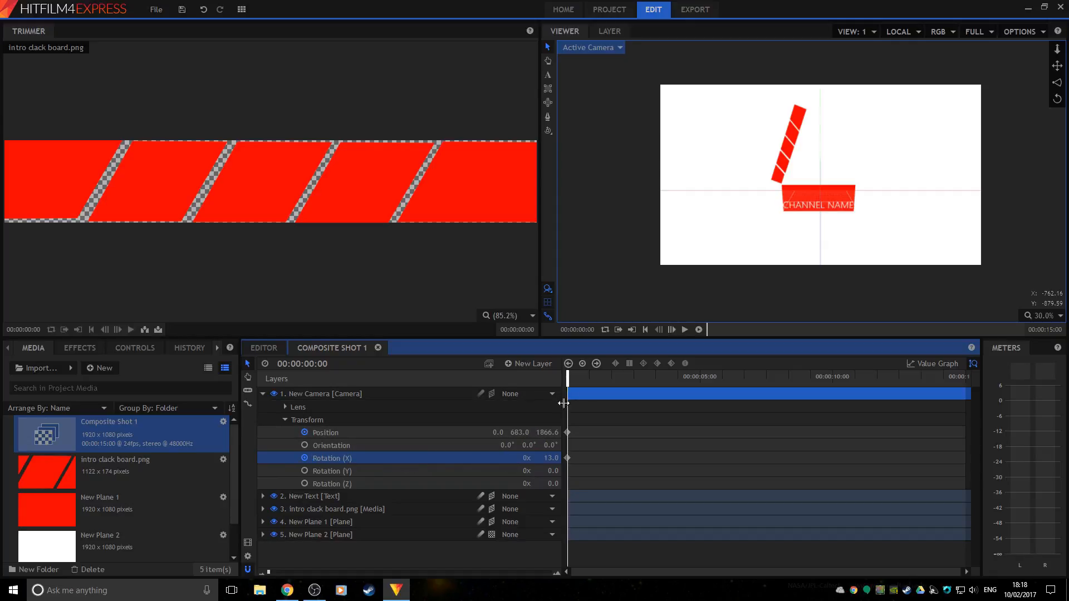
Step: Add a camera Position keyframe with a Y value of 0 at 00:00:14:23
drag(656, 377, 995, 367)
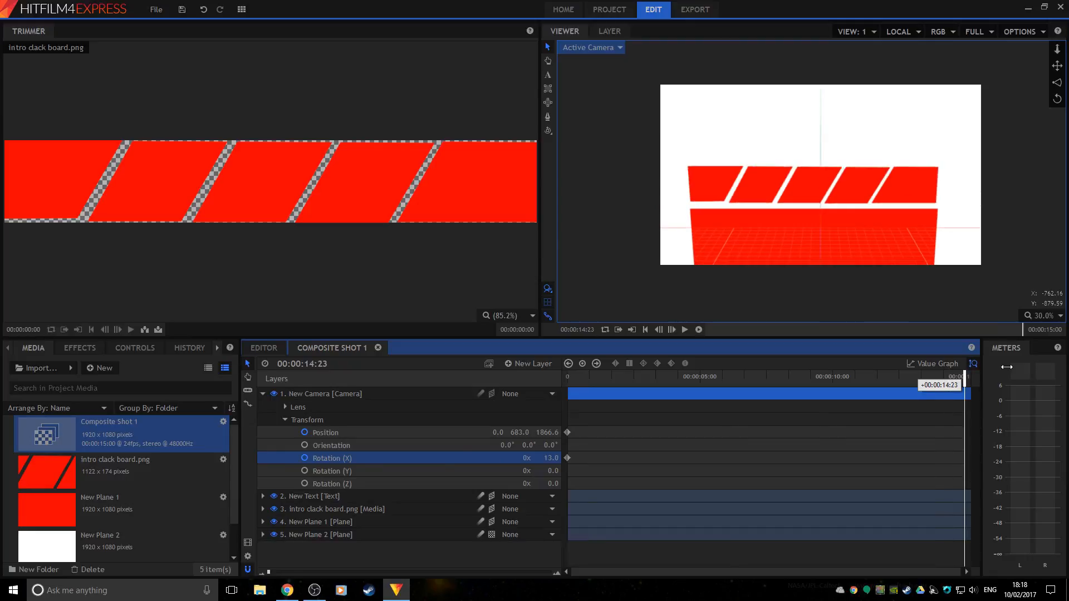
drag(520, 433, 408, 432)
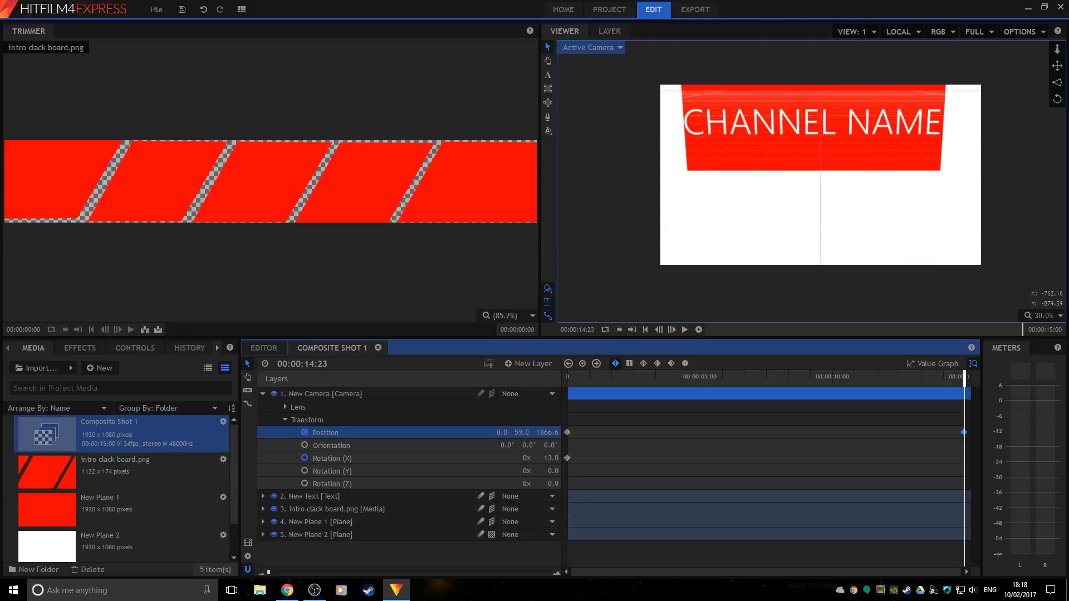
click(525, 433)
text(0)
key(Return)
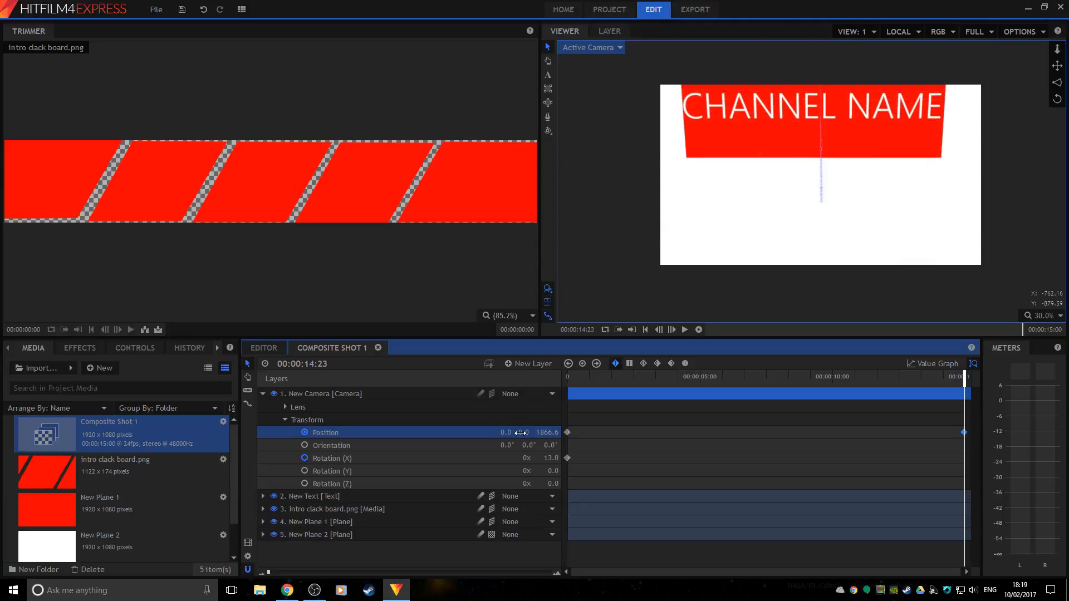
Step: Add a camera Rotation (X) keyframe of 0 at 00:00:14:23
click(548, 458)
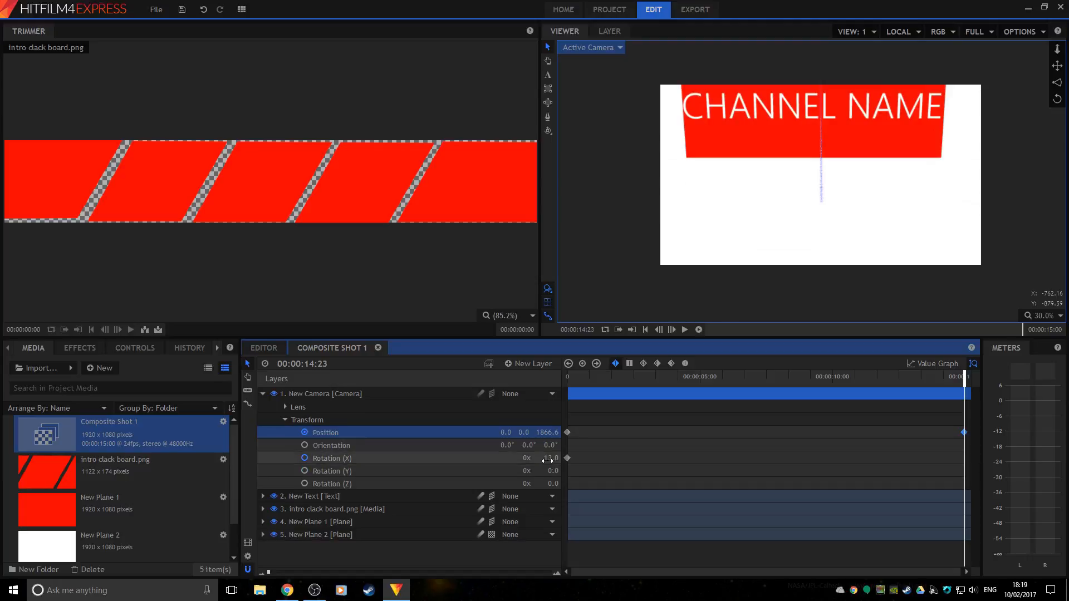
text(6)
key(Return)
drag(552, 458, 547, 458)
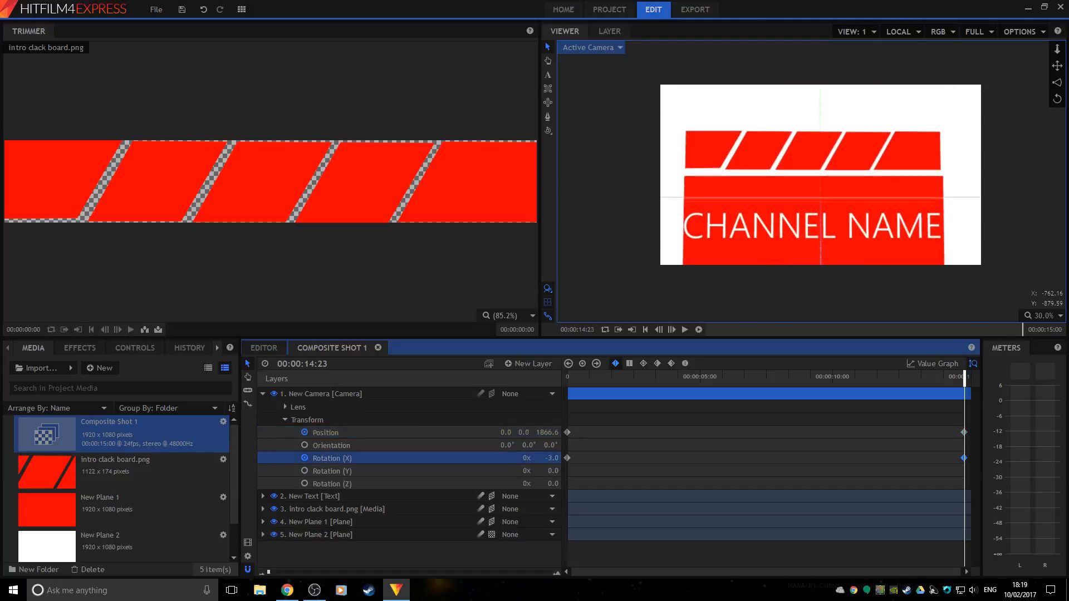
click(548, 458)
text(0)
key(Return)
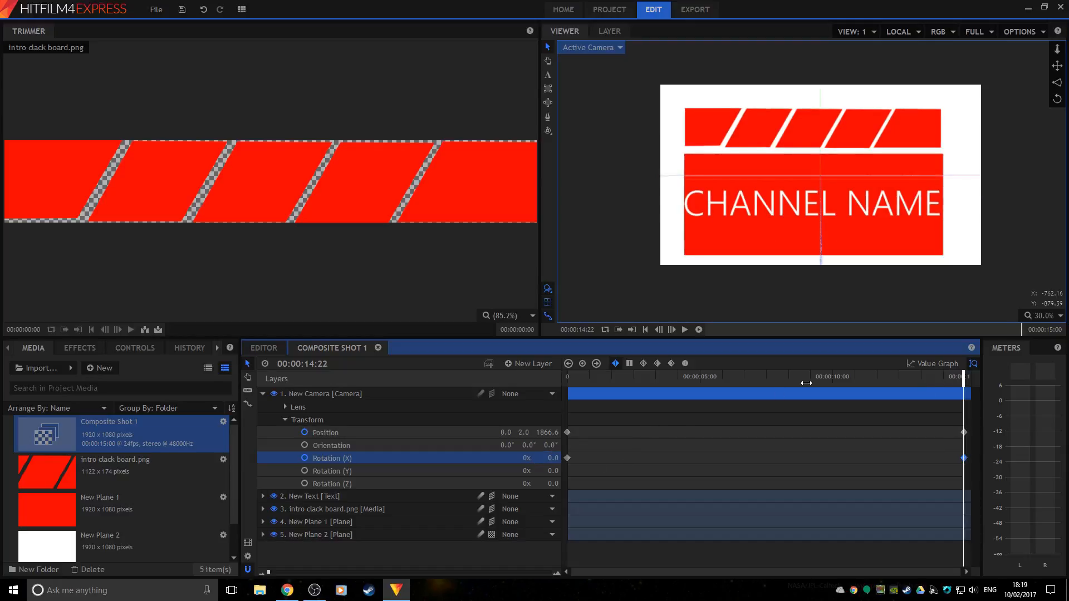
Step: Play the composite shot from the start to check the camera's position and tilt animation
drag(964, 376, 568, 377)
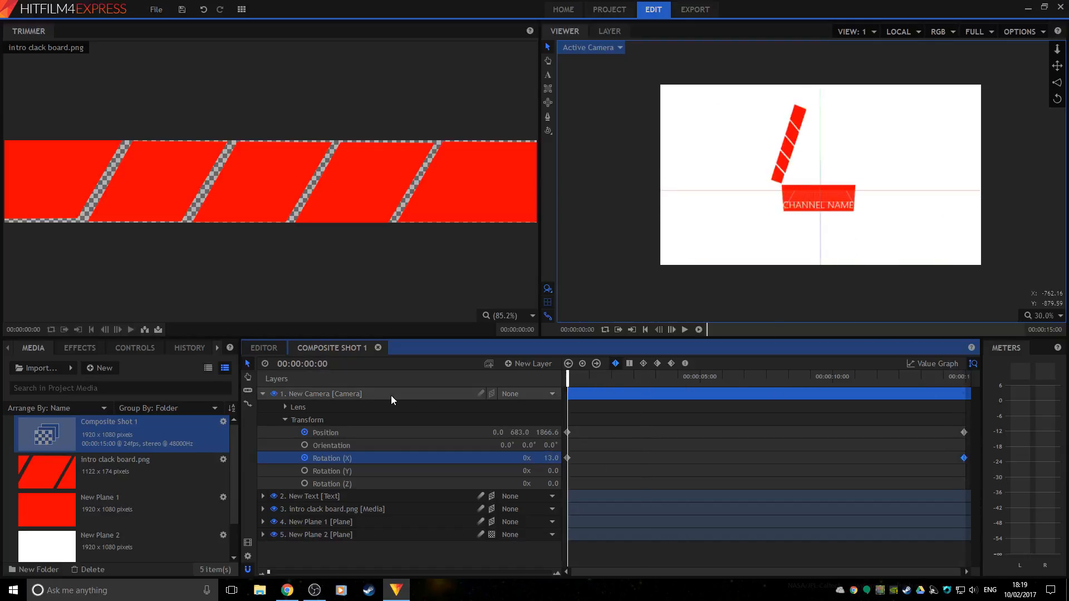
key(space)
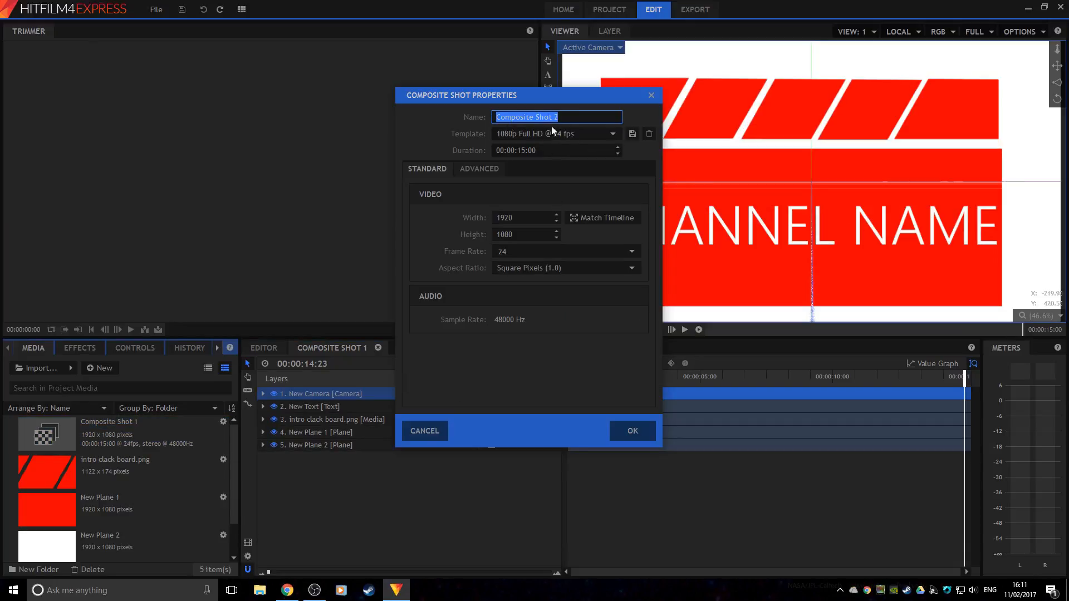
Step: Create Composite Shot 2 at 1080p Full HD, 24 fps and 15 seconds, and add Composite Shot 1 as a layer
click(632, 431)
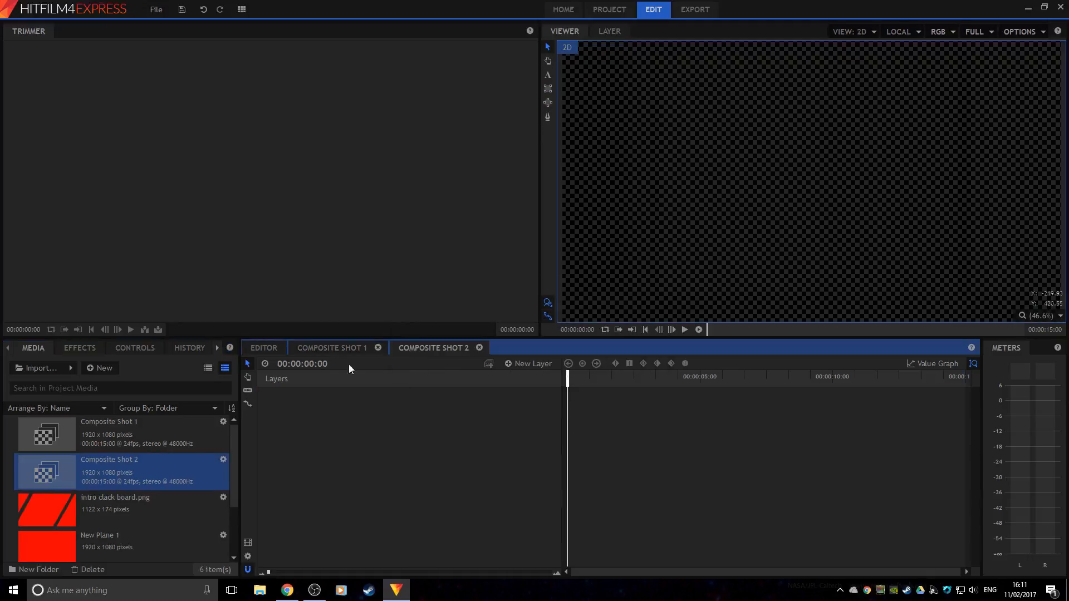
click(329, 348)
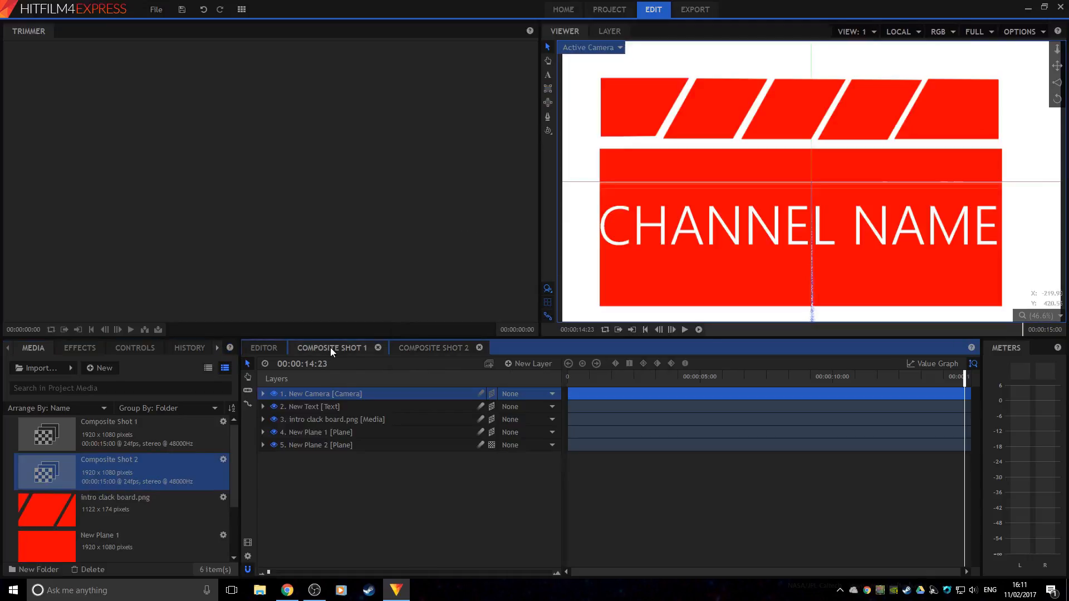
click(441, 348)
drag(111, 437, 529, 406)
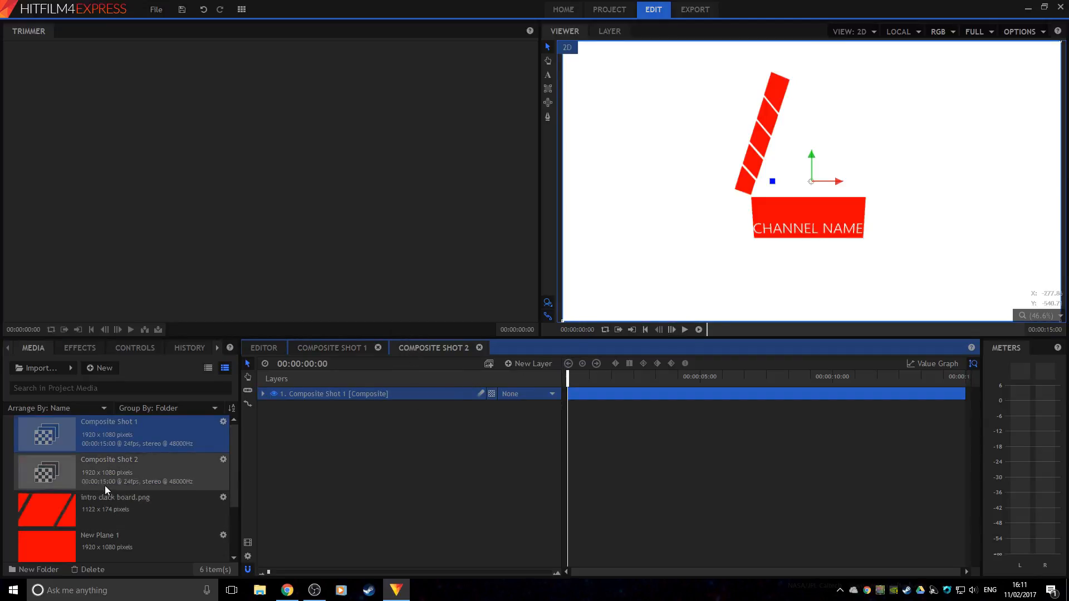
Step: Add the TV Static Noise video to Composite Shot 2 and place it above the Composite Shot 1 layer
scroll(101, 486, down, 3)
drag(92, 542, 513, 447)
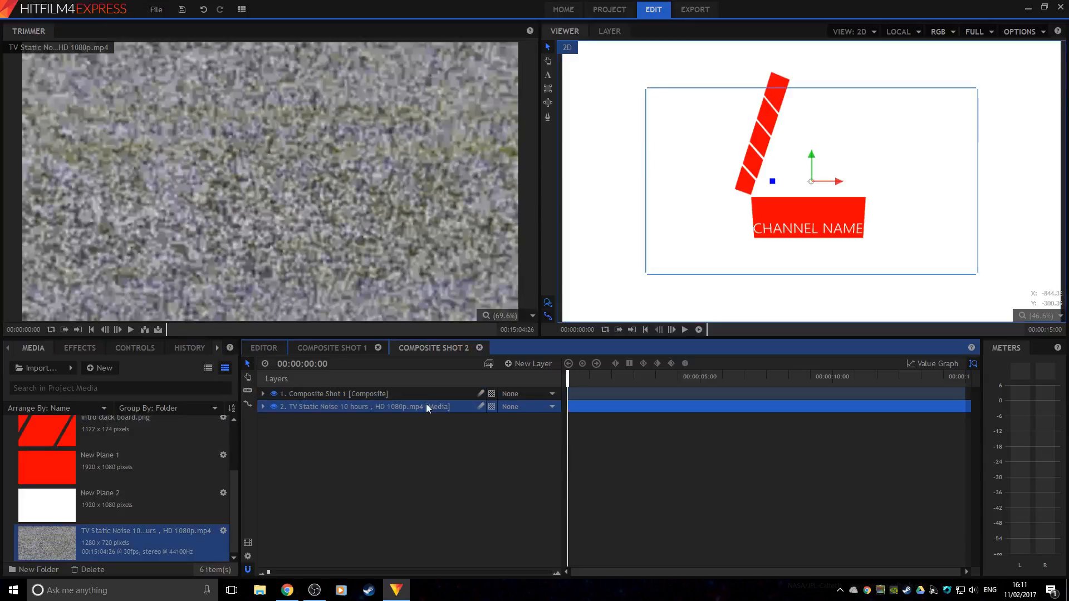
drag(426, 404, 435, 394)
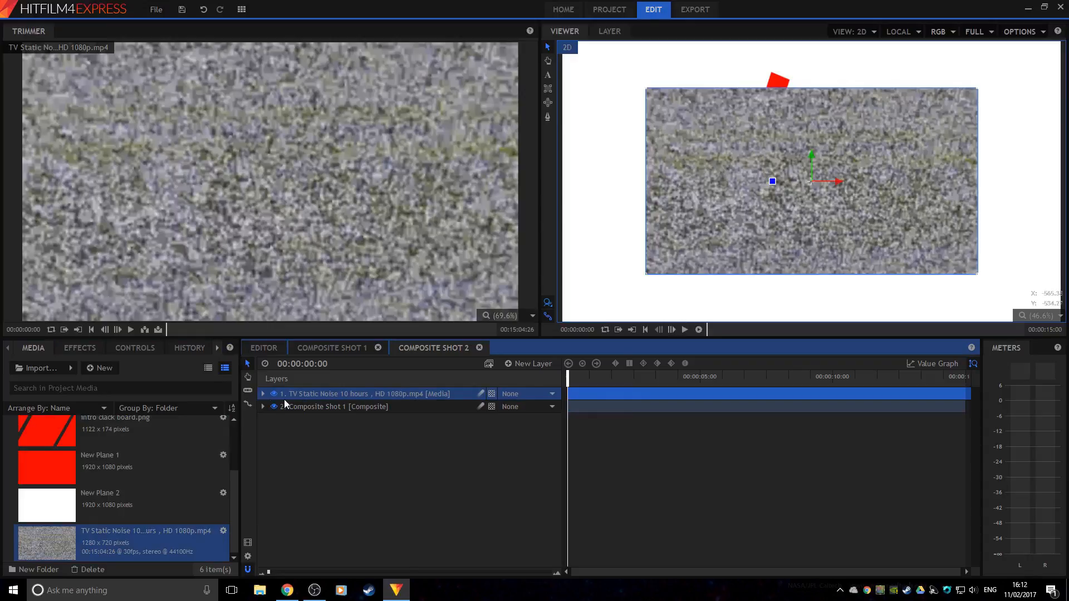
Step: Scale the TV static layer to 157.0% so it fills the frame
click(262, 394)
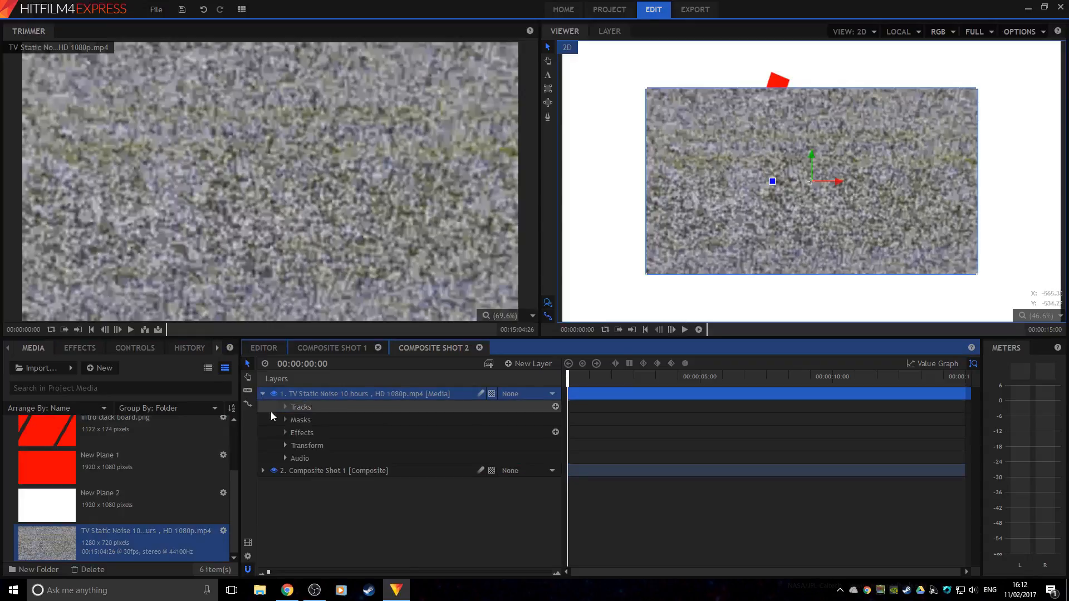
click(284, 445)
drag(518, 500, 551, 500)
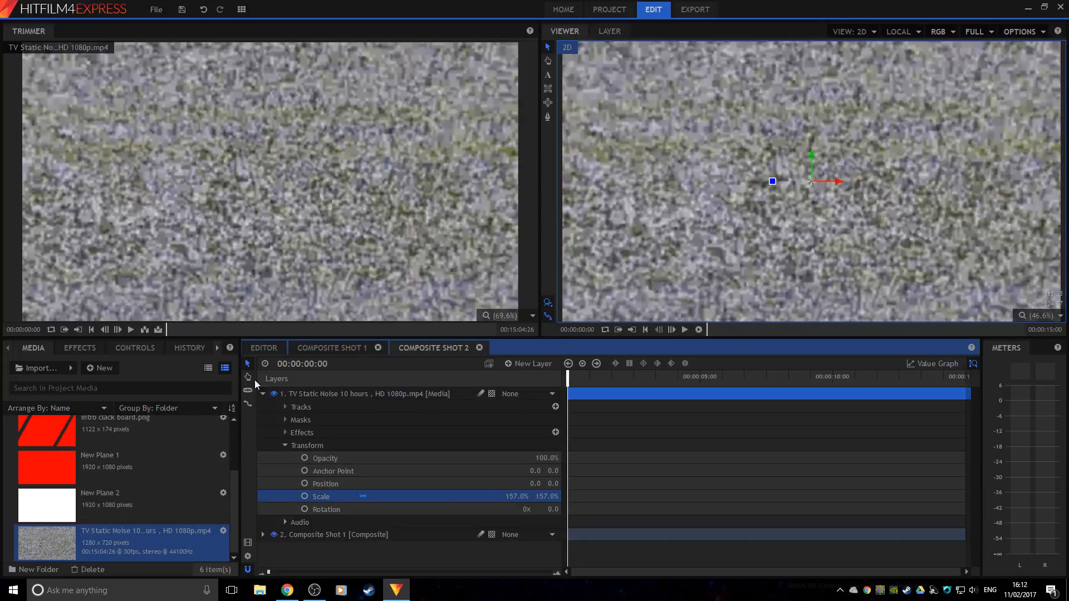
click(263, 394)
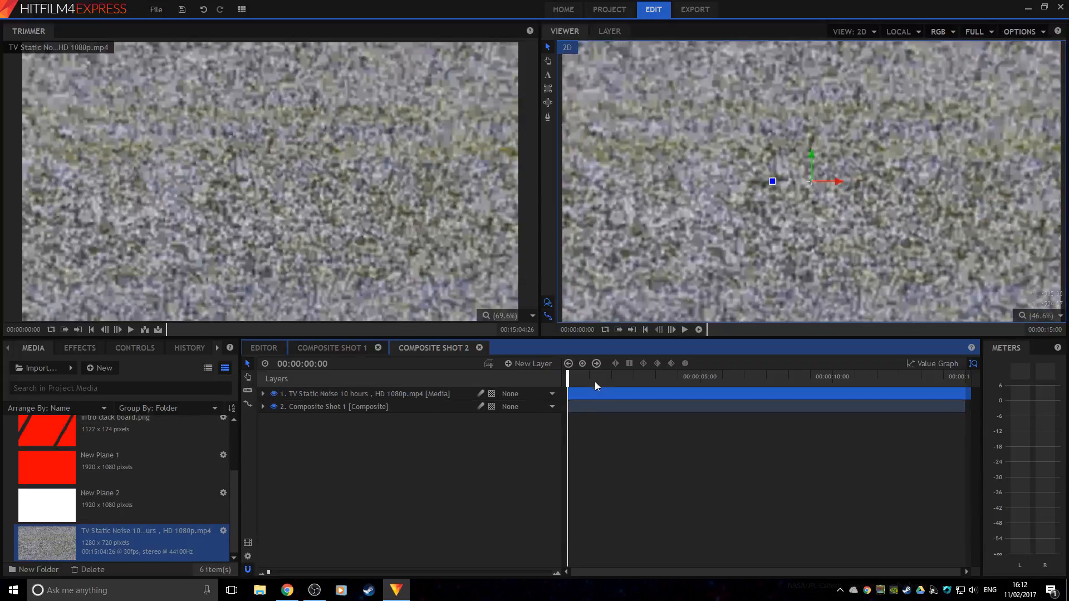
Step: Trim the start of the TV static layer so it plays only in about the last half second of the shot
drag(565, 396, 949, 405)
click(925, 428)
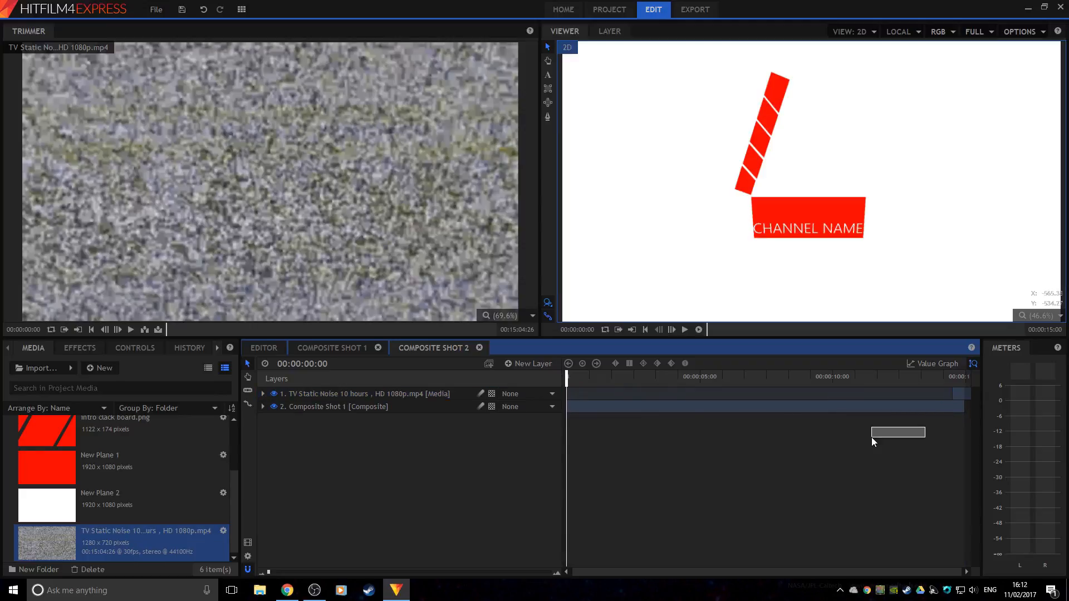
drag(963, 406, 966, 405)
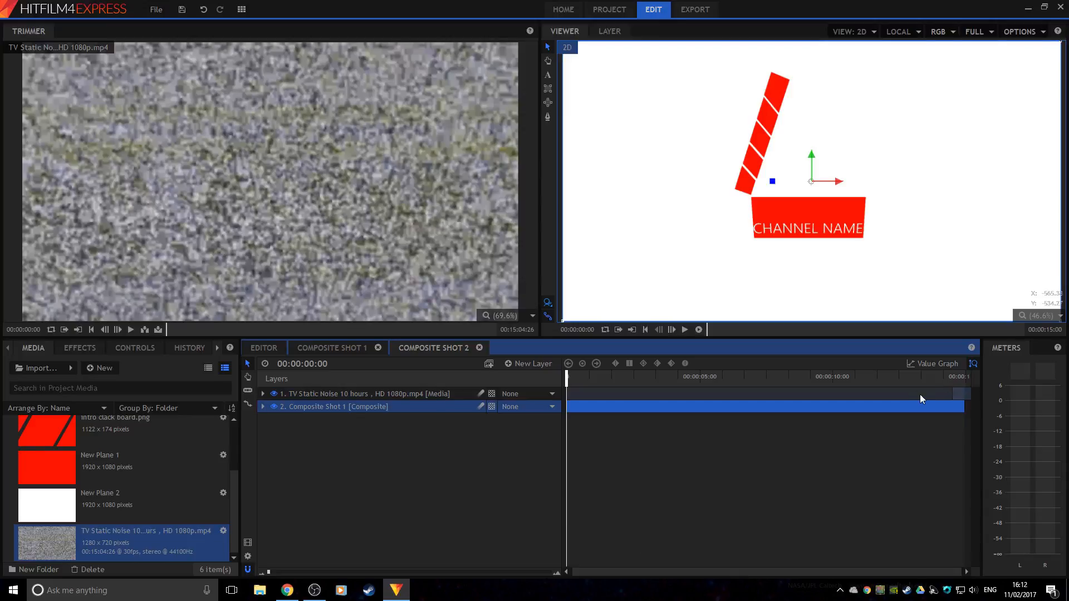
drag(684, 384, 413, 390)
Step: Set the TV static layer's blend mode to Screen and check the result at 00:00:14:23
click(960, 394)
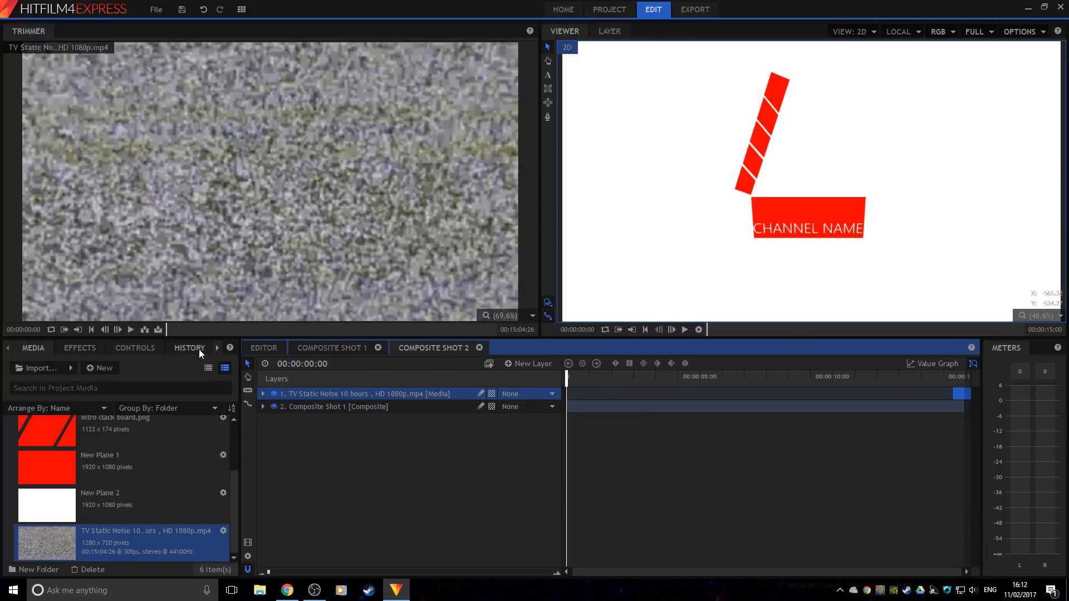
click(144, 348)
click(56, 374)
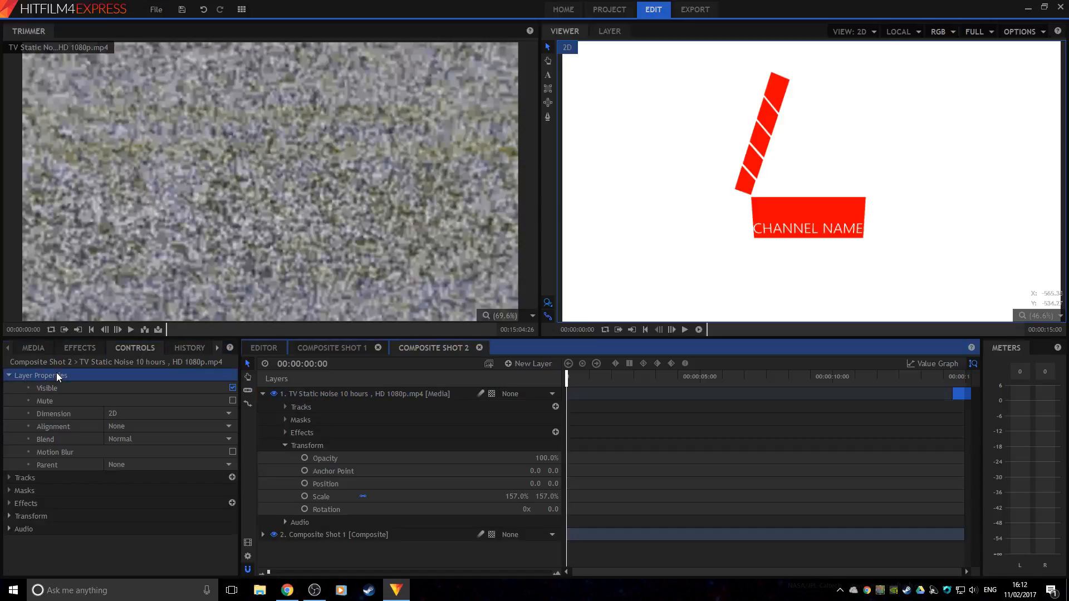
click(170, 437)
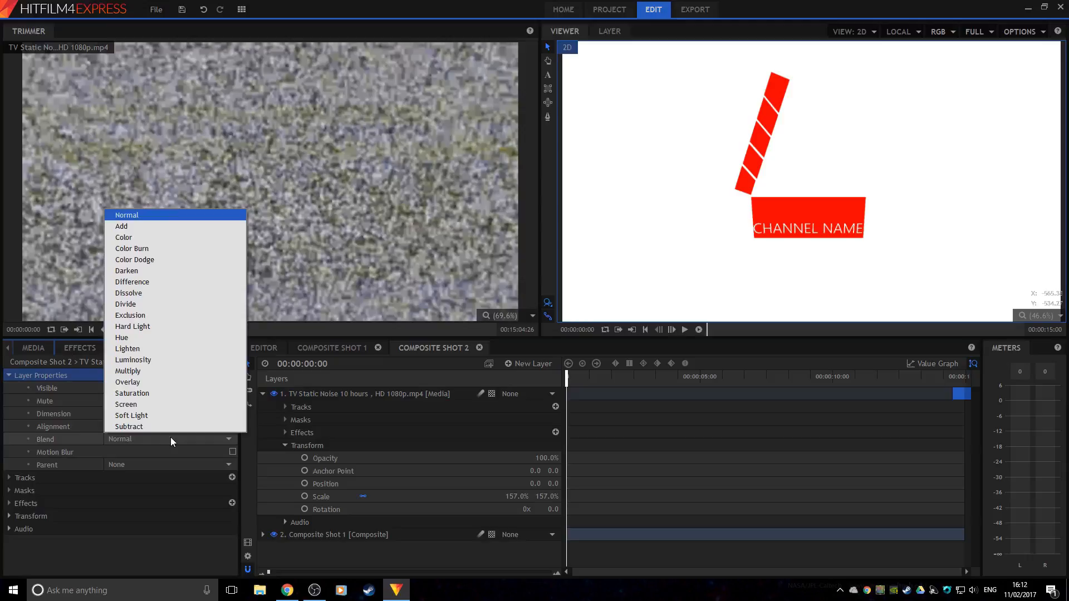
click(164, 402)
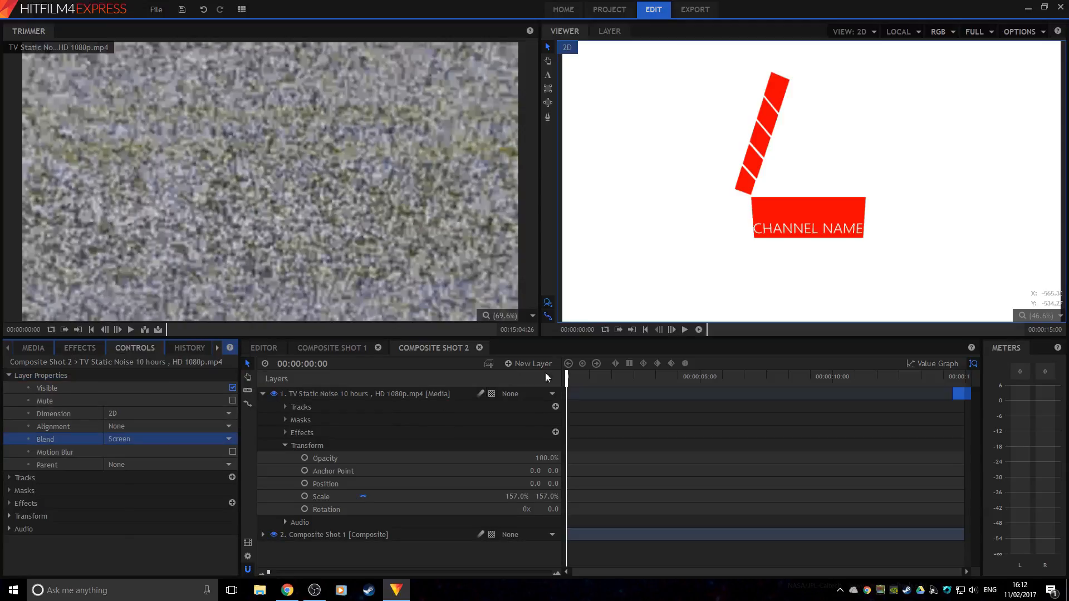
drag(573, 375, 997, 362)
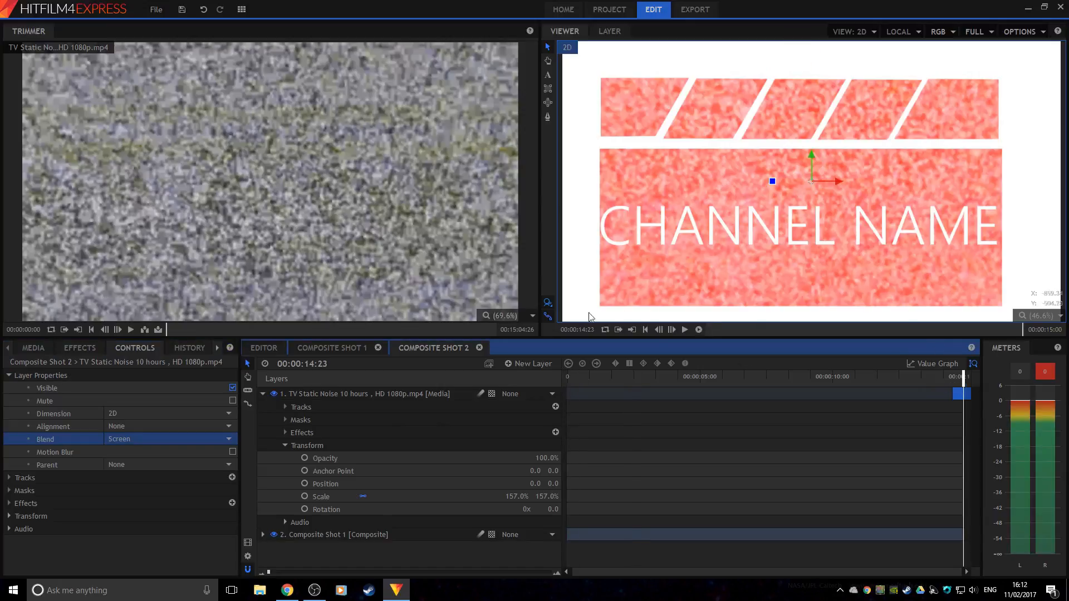
Step: Search the effects for "dis" and apply the Displacement effect to the TV static layer
click(8, 377)
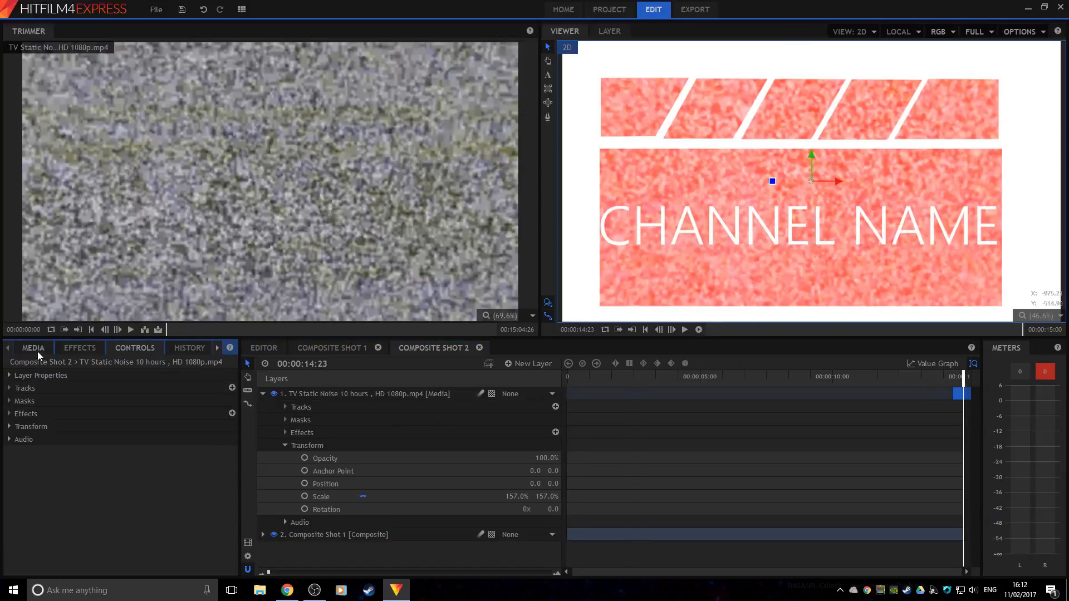
click(83, 348)
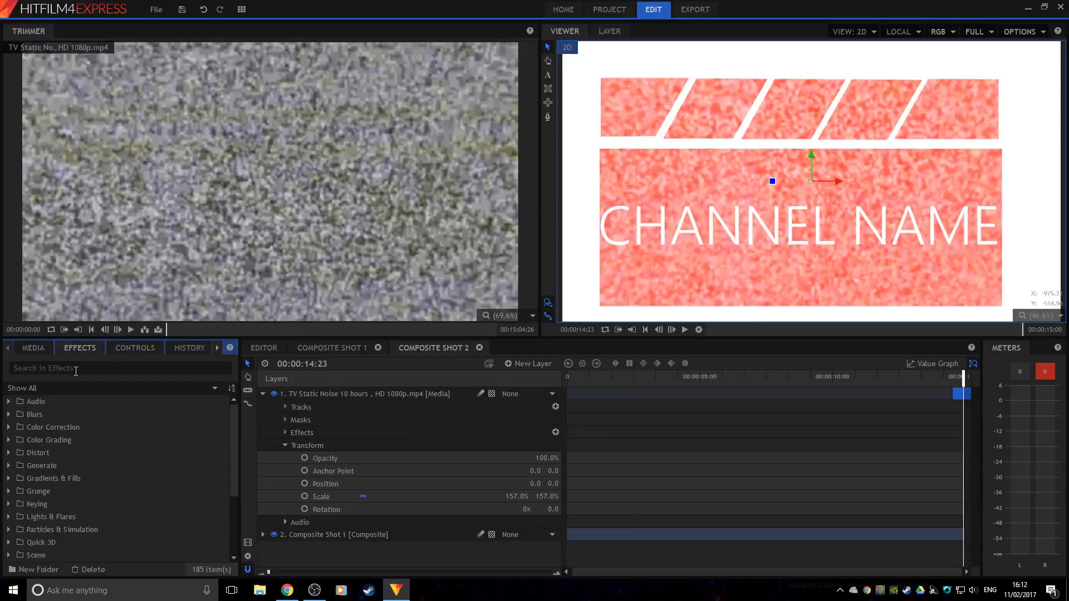
click(79, 366)
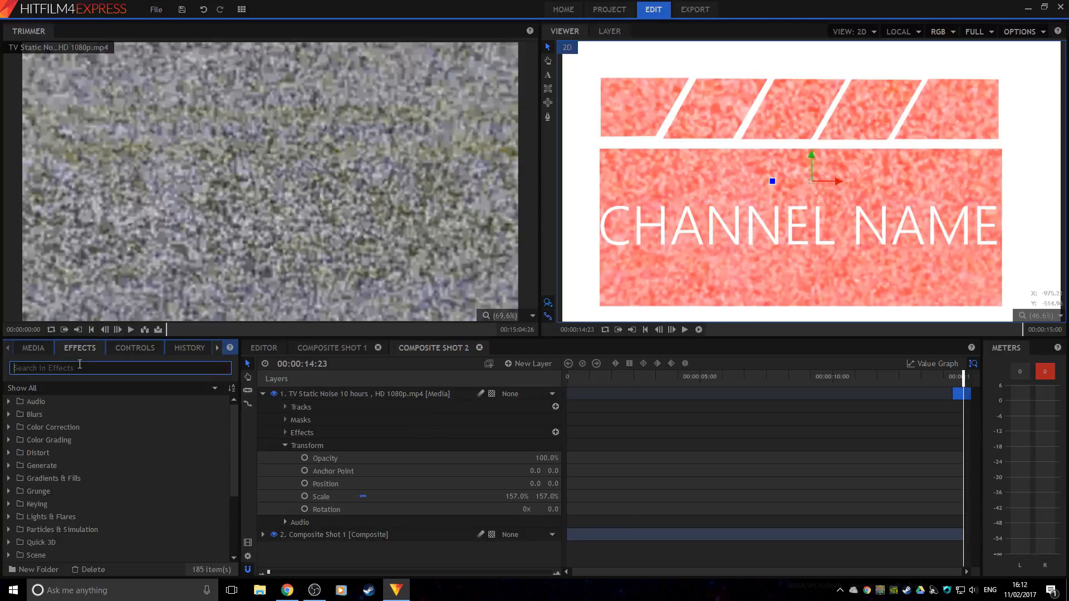
text(di)
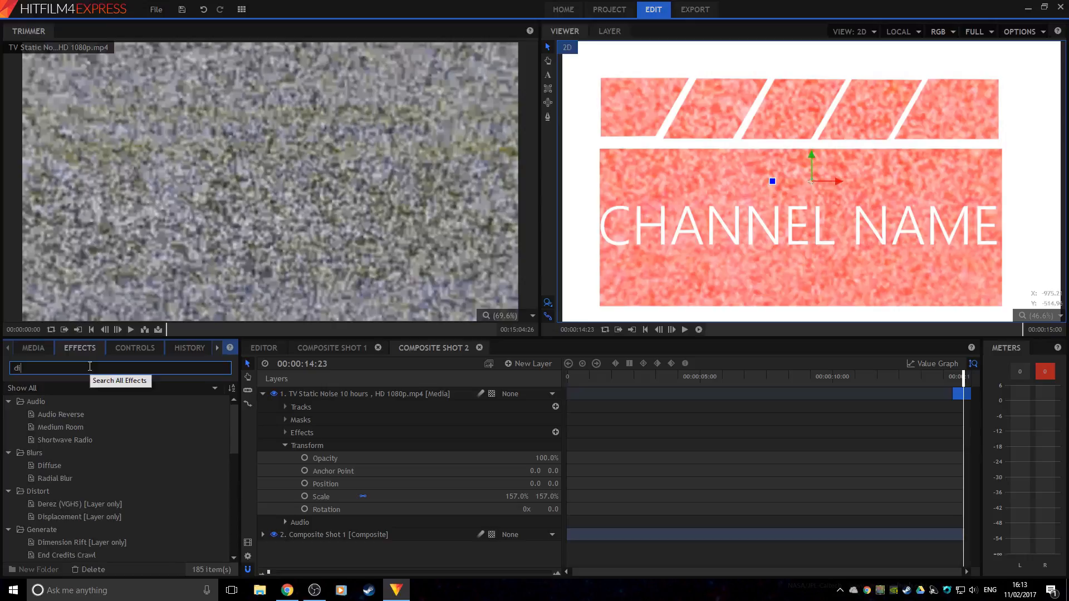
text(s)
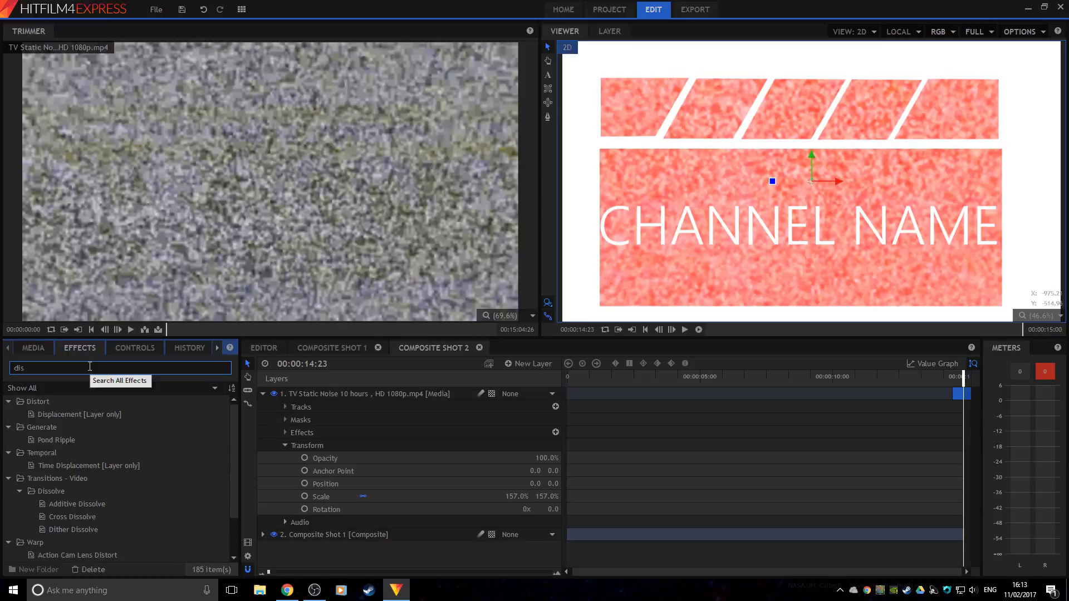
drag(62, 414, 331, 392)
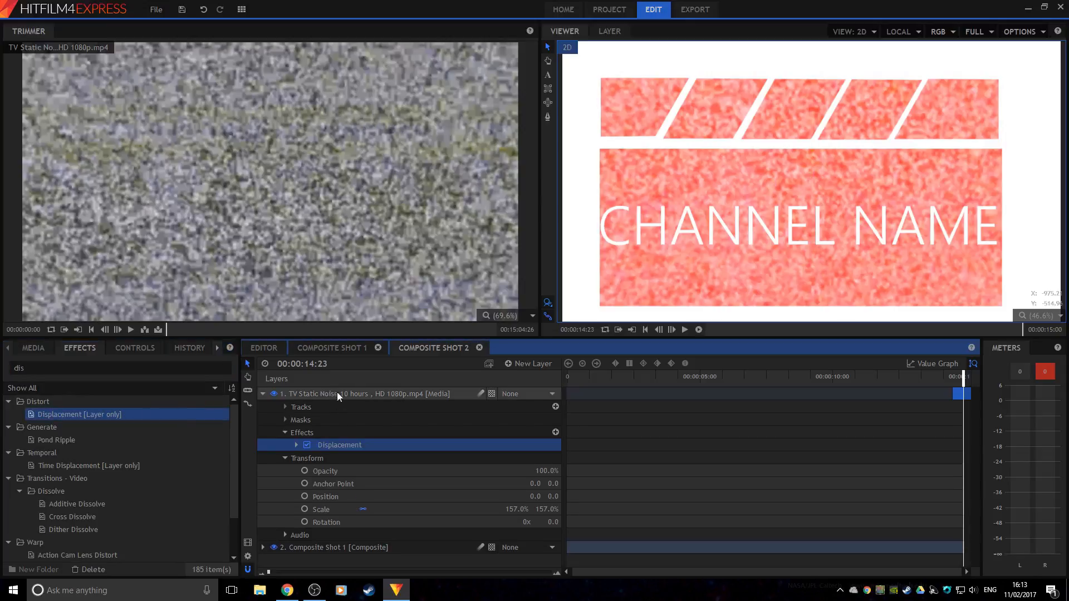
Step: Try Composite Shot 1 as the Displacement source layer with a changed maximum vertical displacement, and undo both changes
click(296, 445)
click(452, 467)
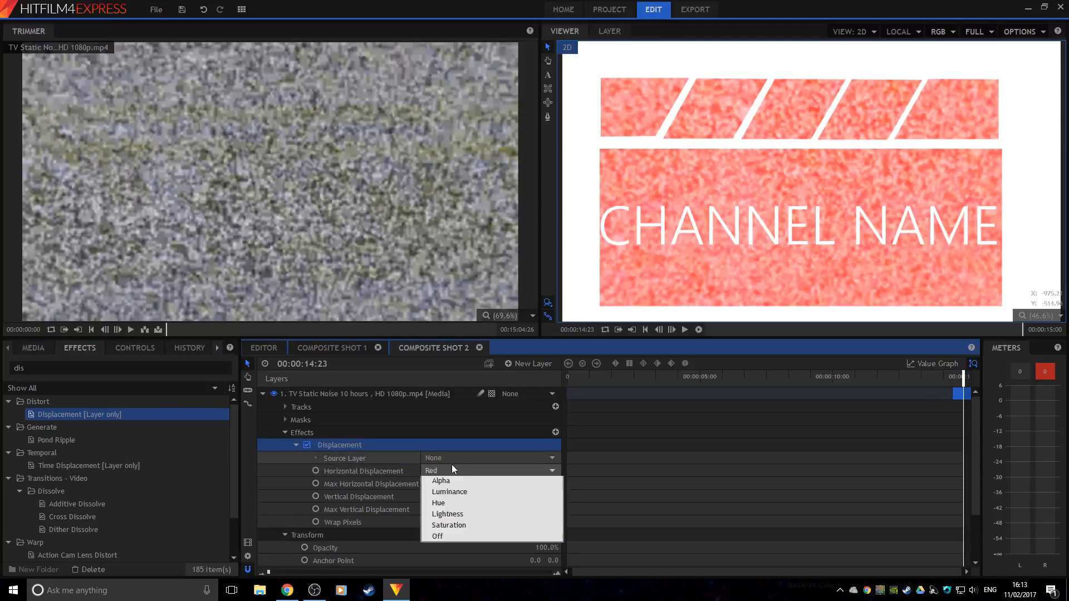
click(452, 463)
click(452, 461)
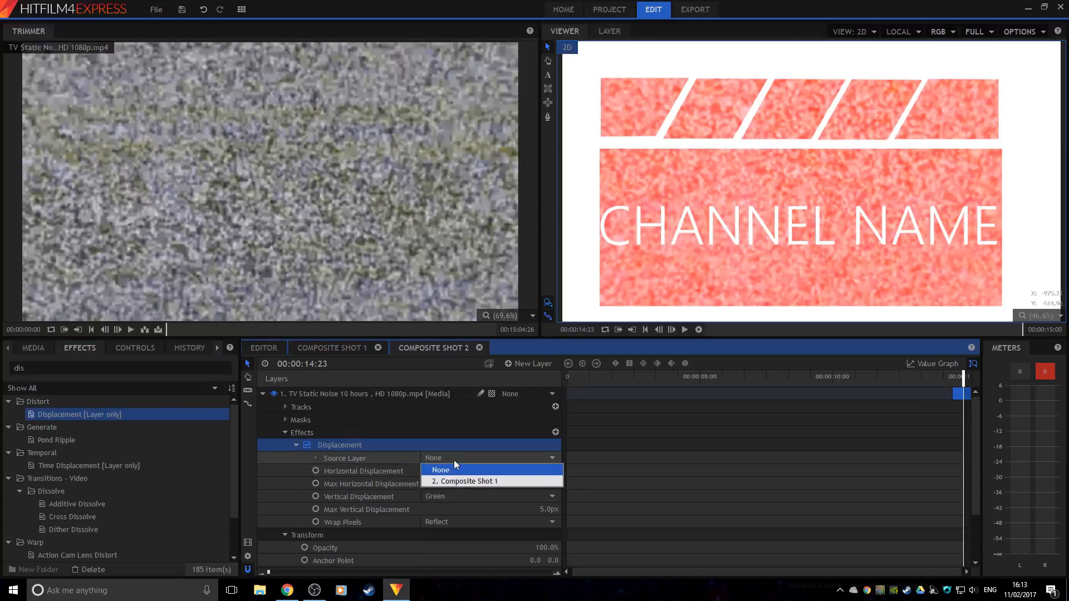
click(458, 481)
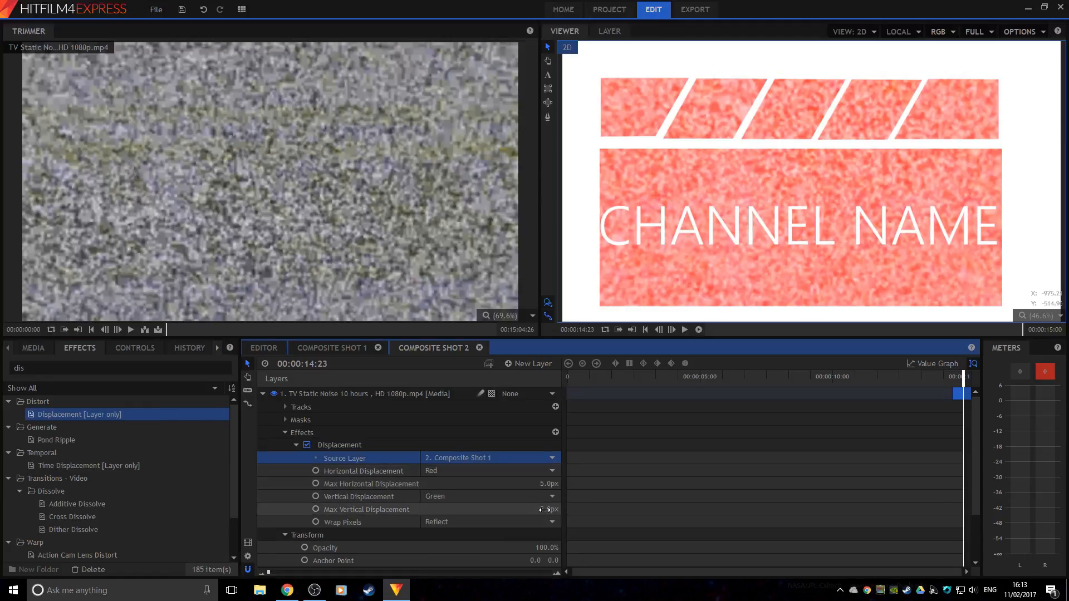
drag(547, 509, 490, 510)
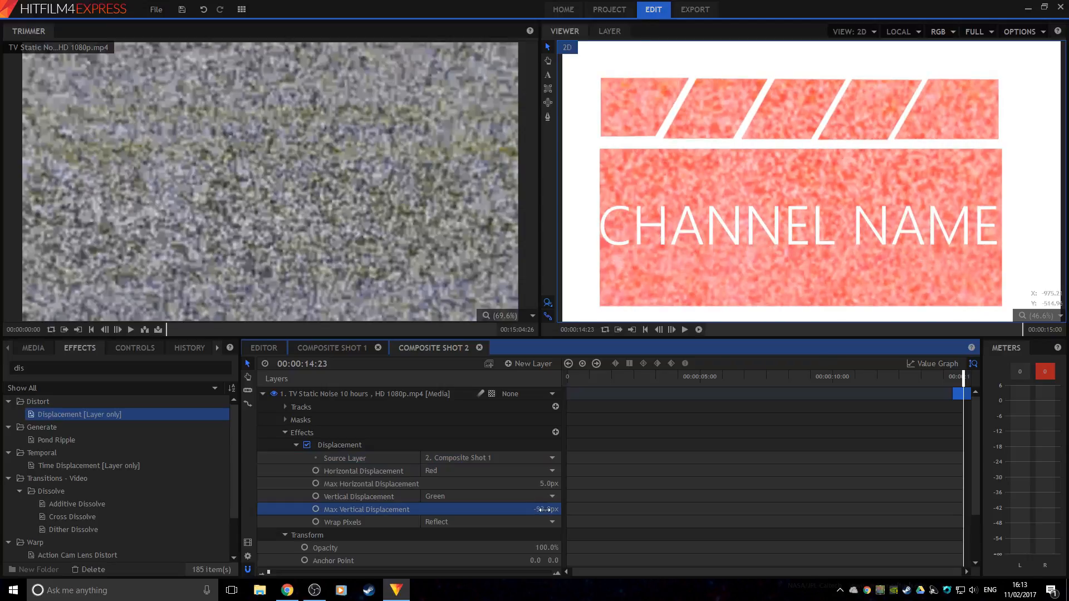
key(ctrl+z)
key(ctrl+z)
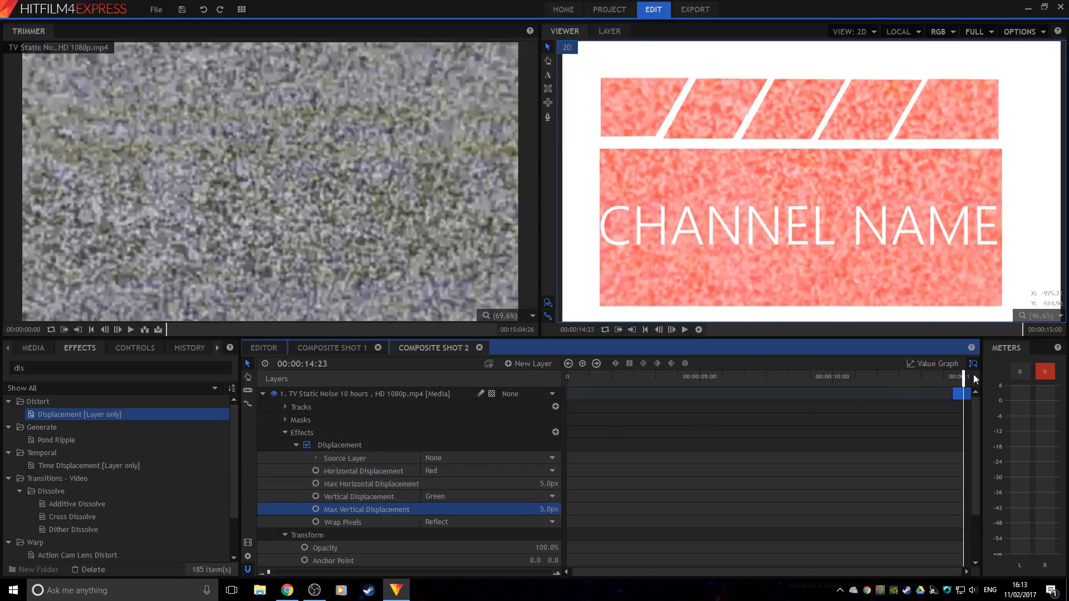
Step: Move the Displacement effect from the TV static layer to the Composite Shot 1 layer
drag(962, 376, 993, 368)
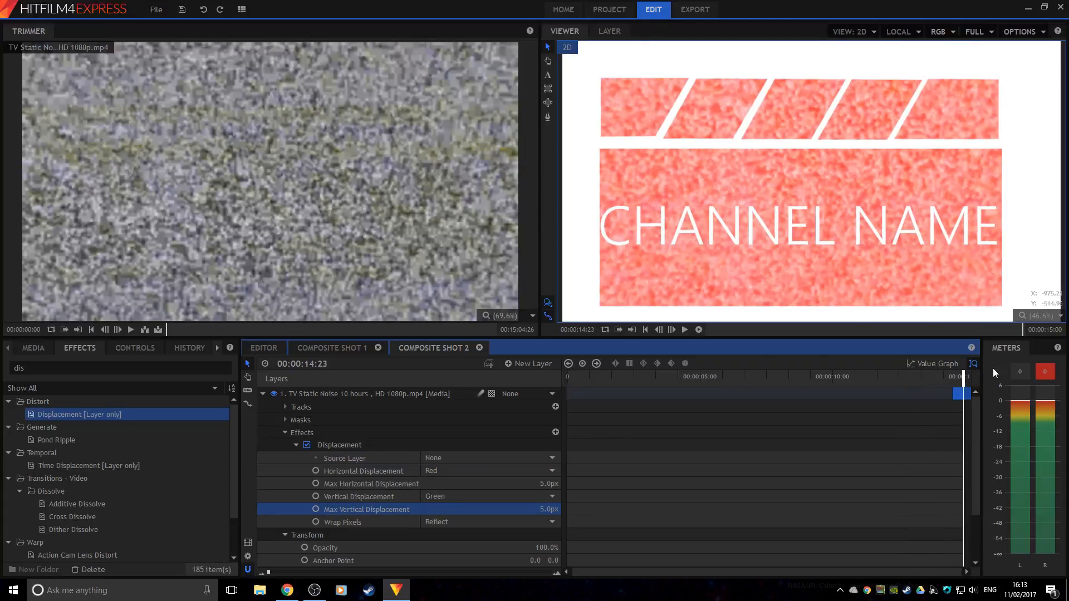
double_click(341, 443)
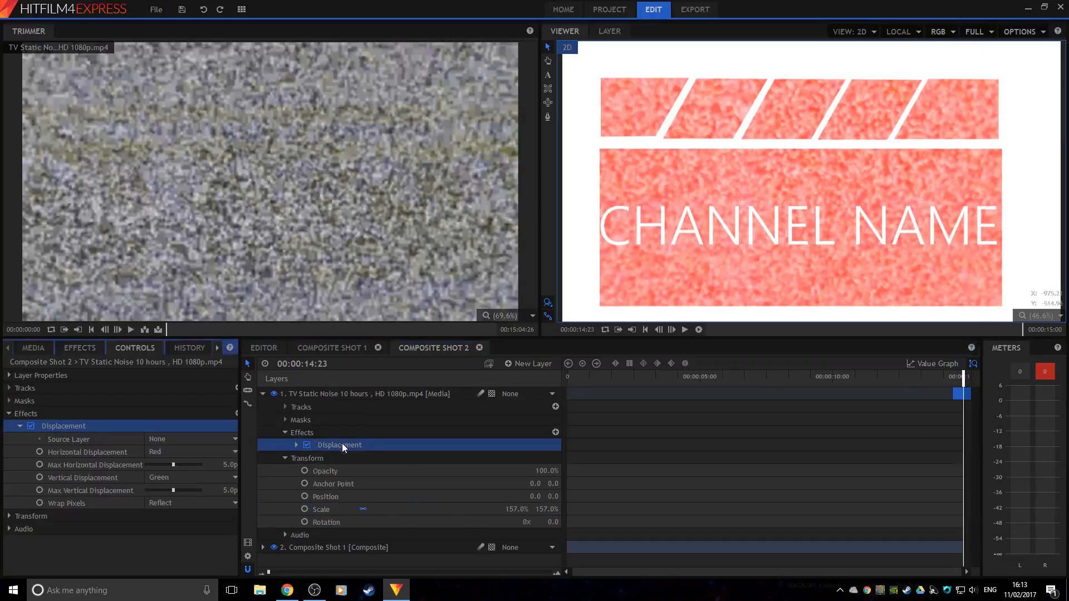
drag(339, 496, 336, 499)
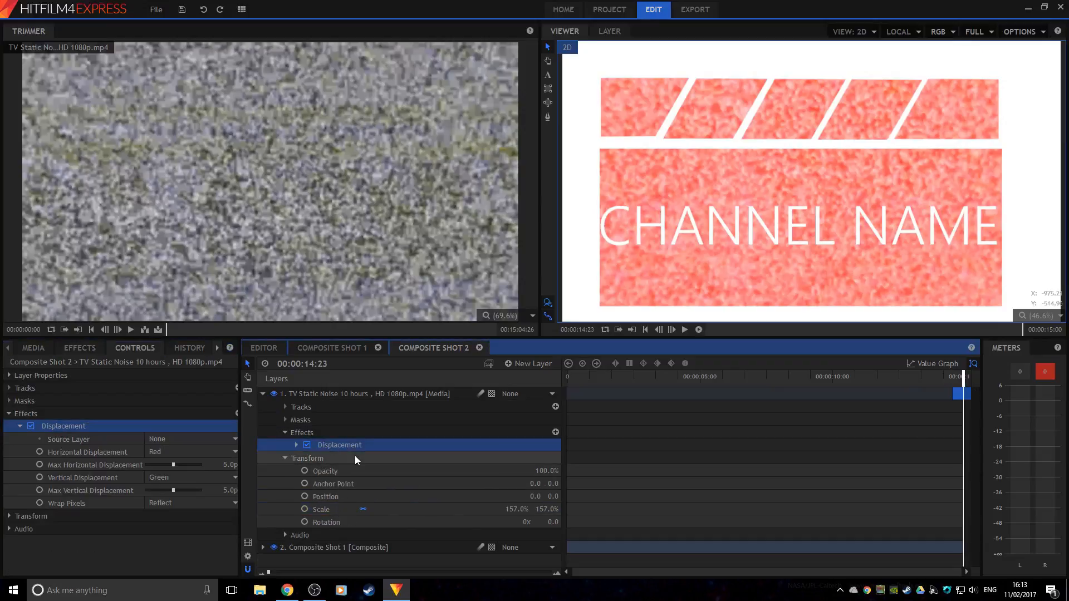
drag(359, 446, 355, 550)
scroll(370, 513, down, 1)
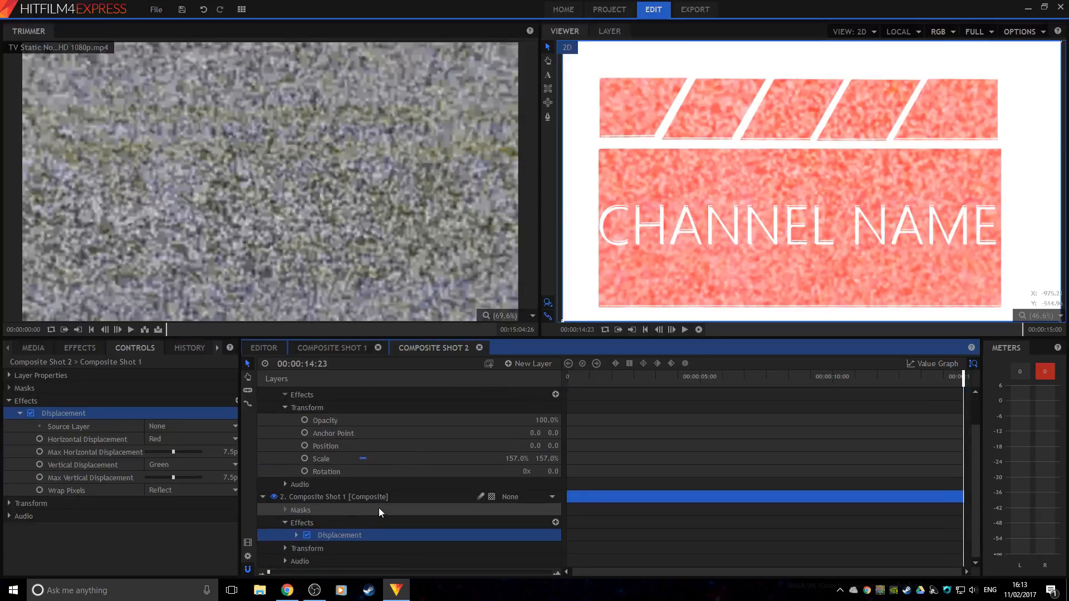
scroll(389, 503, up, 1)
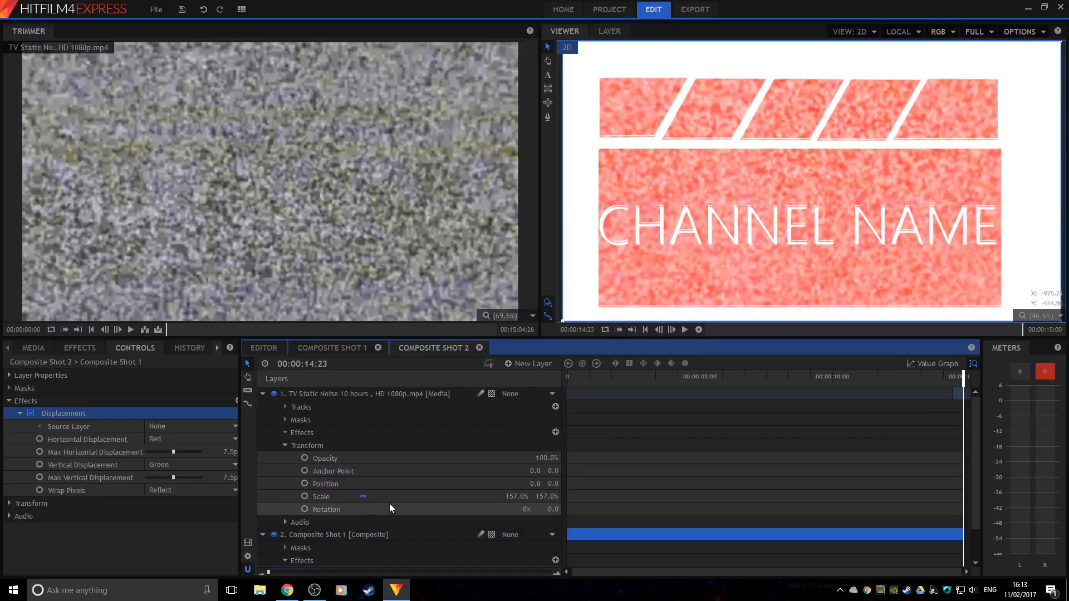
click(285, 445)
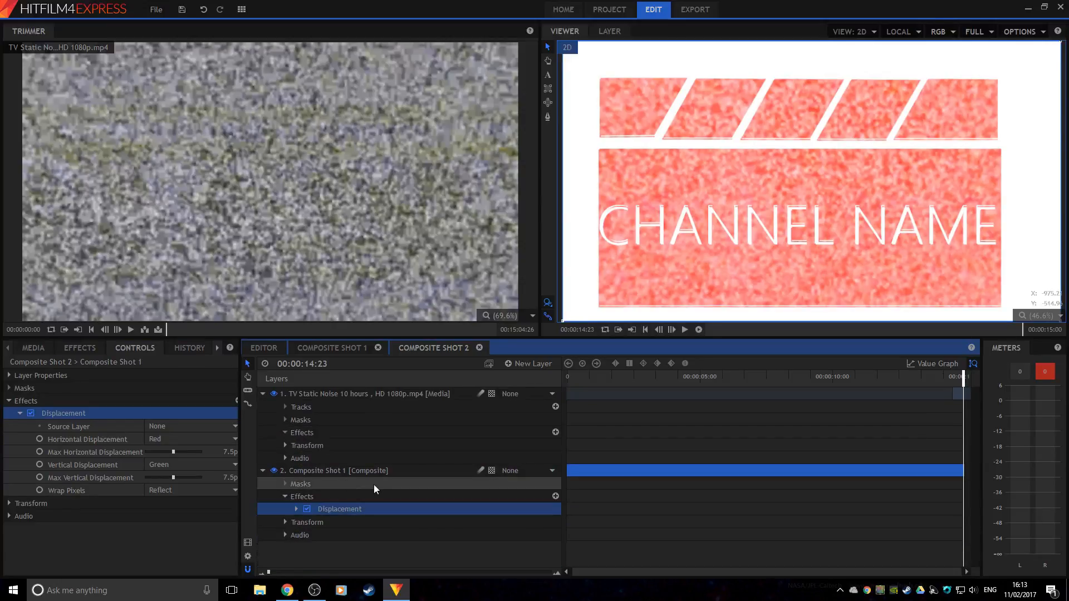
Step: Set the source layer of Composite Shot 1's Displacement effect to the TV Static Noise video
mouse_move(962, 378)
mouse_down()
mouse_move(811, 381)
mouse_move(963, 384)
mouse_up()
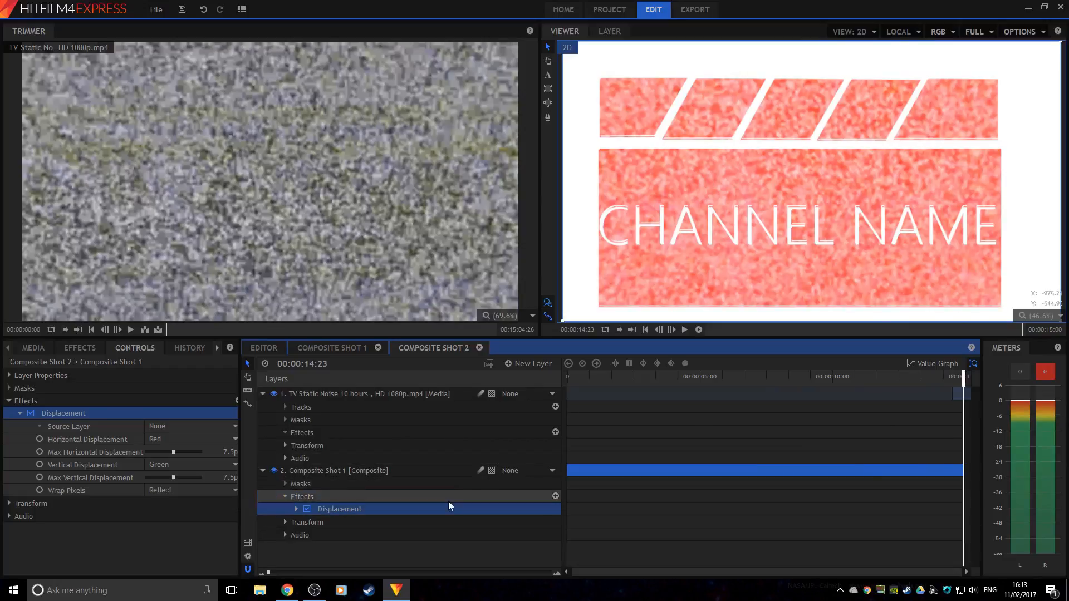
click(296, 509)
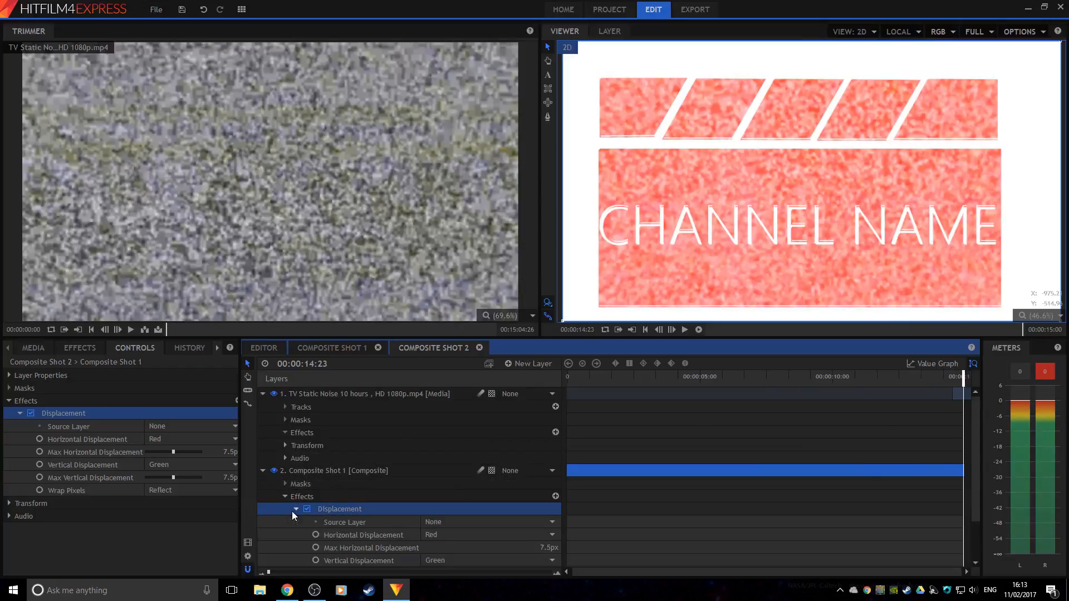
click(469, 523)
click(464, 545)
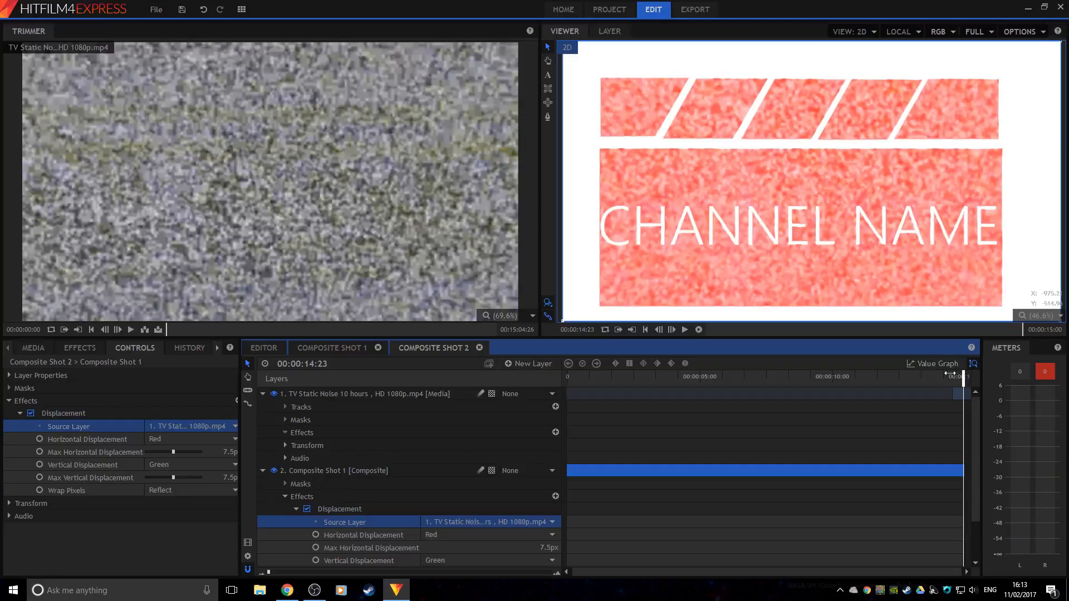
drag(950, 374, 1000, 386)
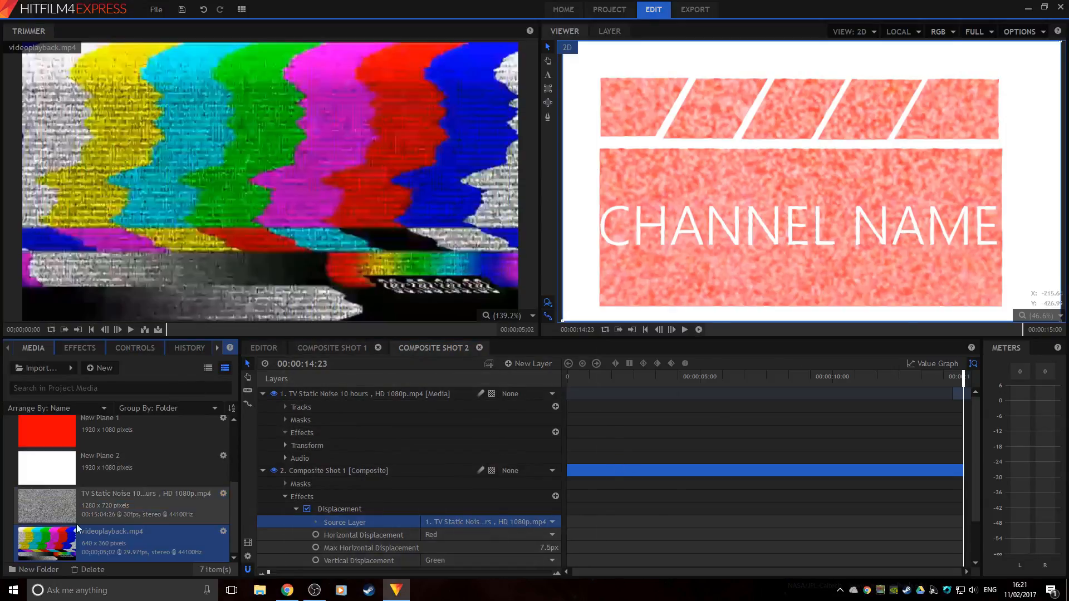
Step: Replace the TV static layer with videoplayback.mp4 above Composite Shot 1 and set it as the Displacement source layer
right_click(395, 399)
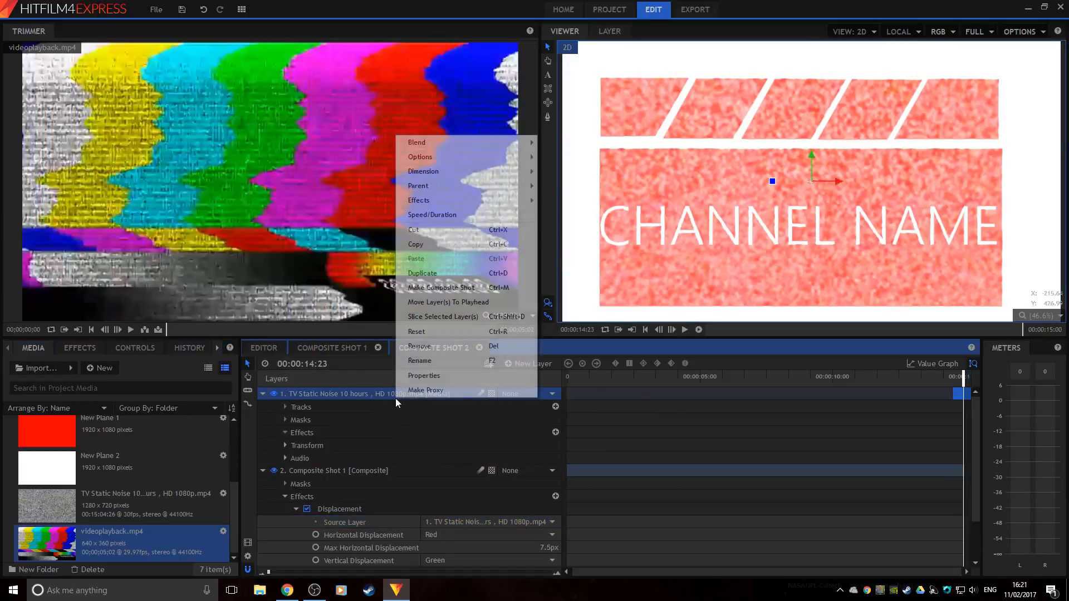
click(425, 346)
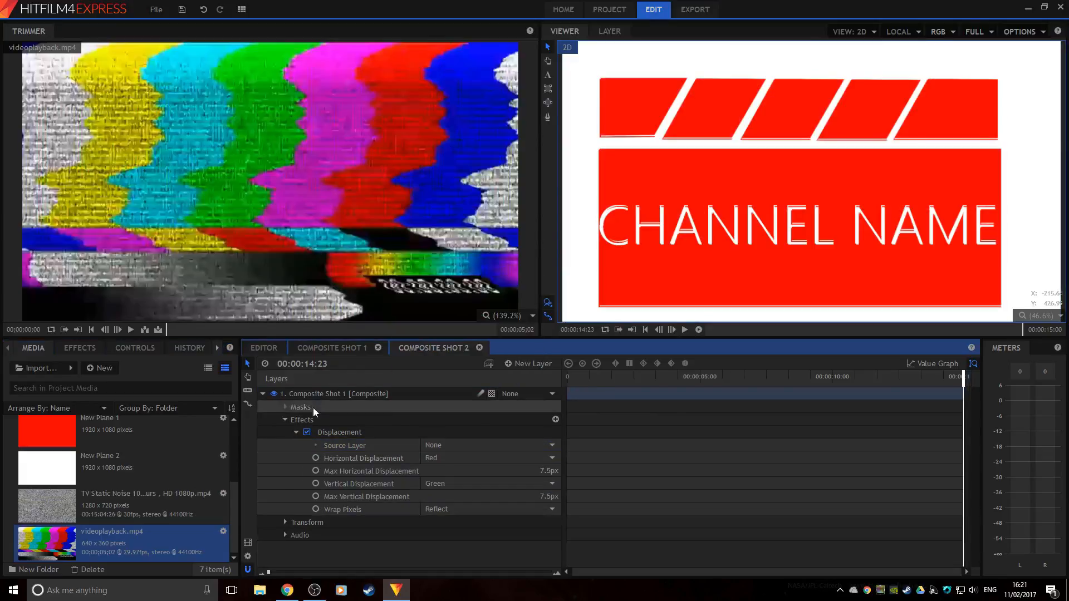
drag(144, 542, 423, 392)
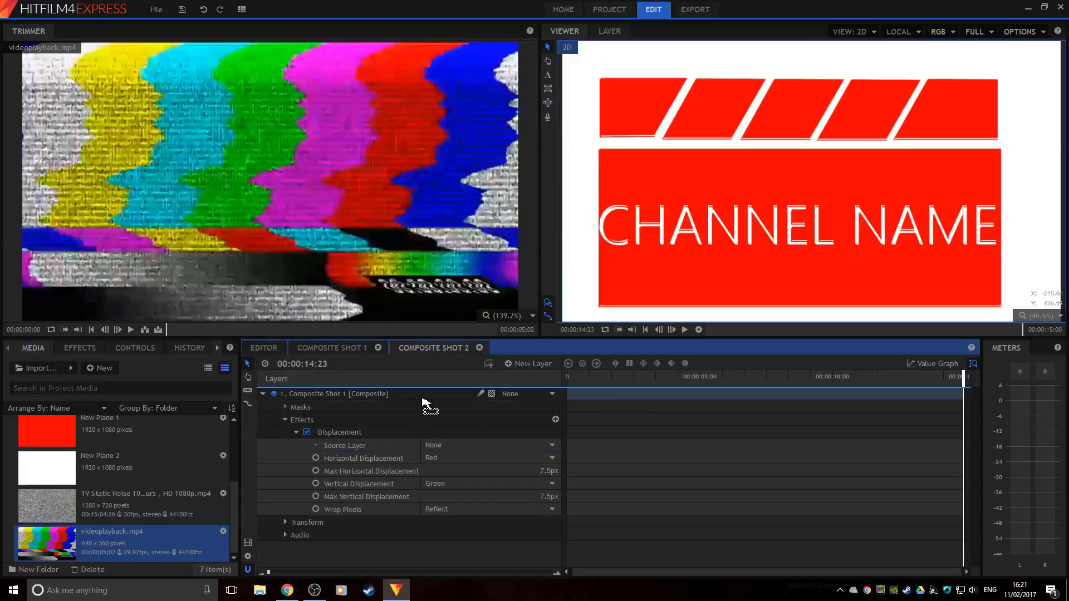
click(456, 457)
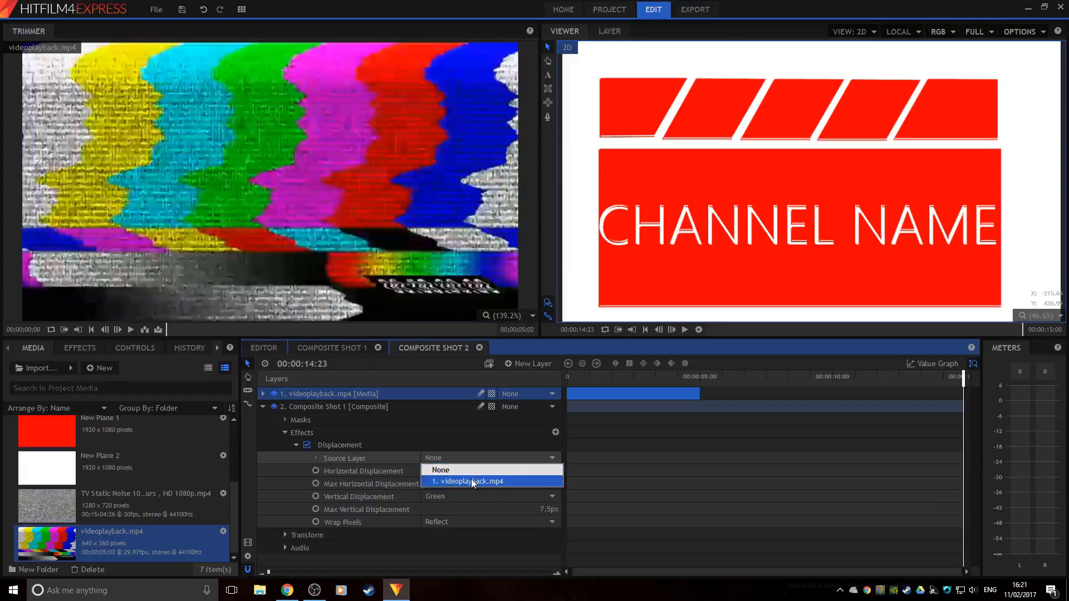
click(471, 479)
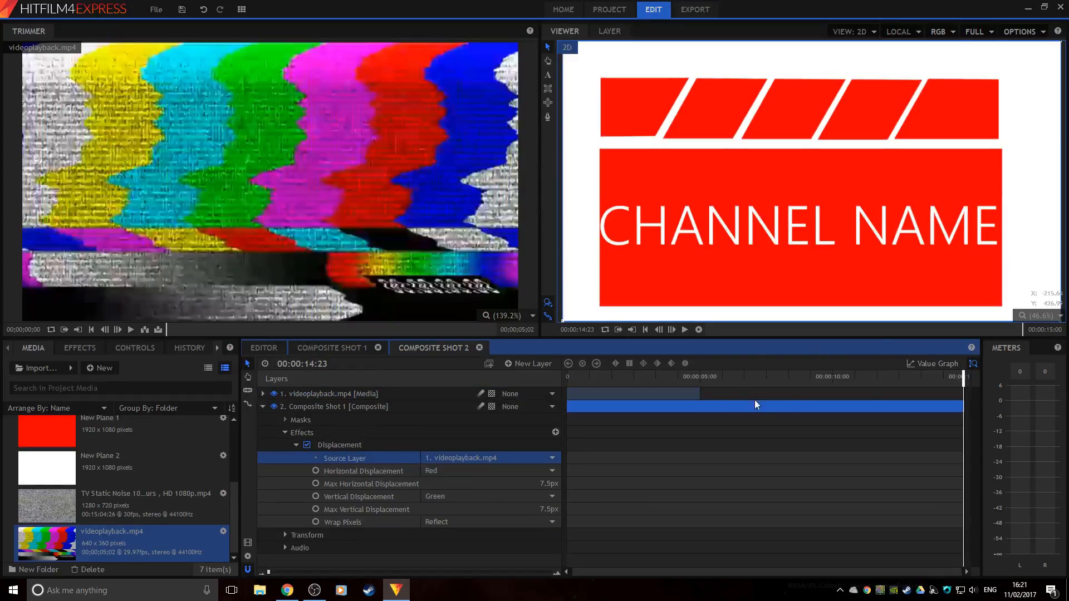
Step: Move the videoplayback.mp4 layer to the end of the shot and trim its start so it plays about the last 1.5 seconds
drag(661, 401, 902, 392)
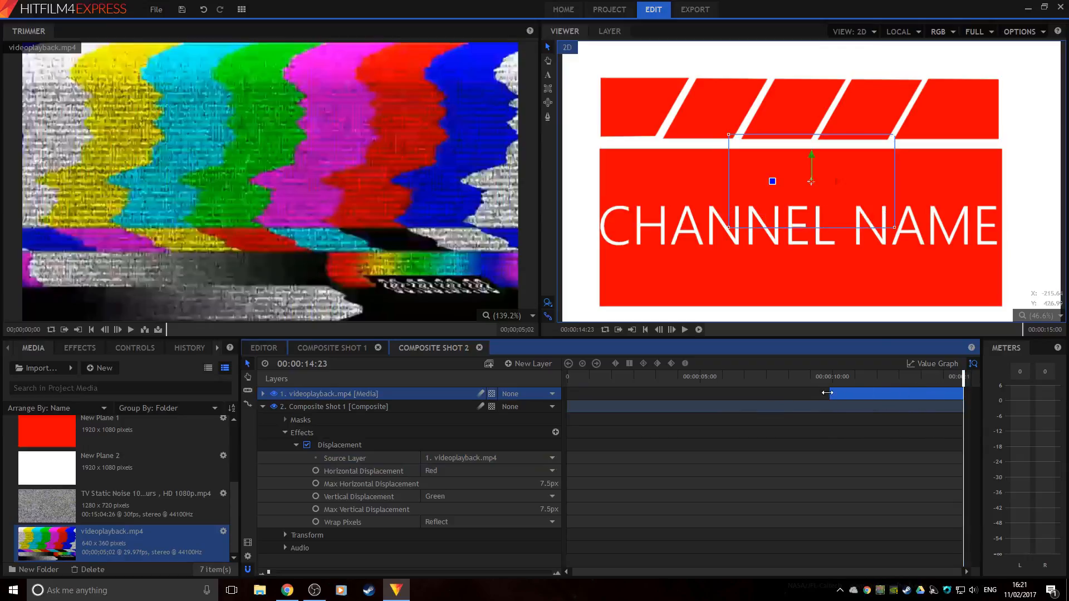
drag(828, 393, 945, 391)
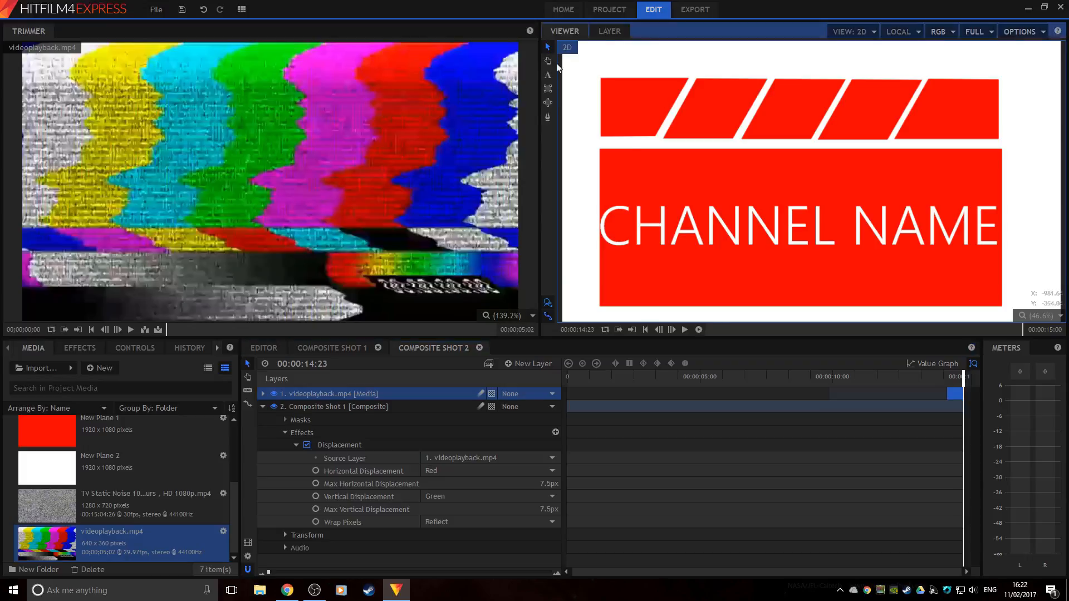
click(718, 172)
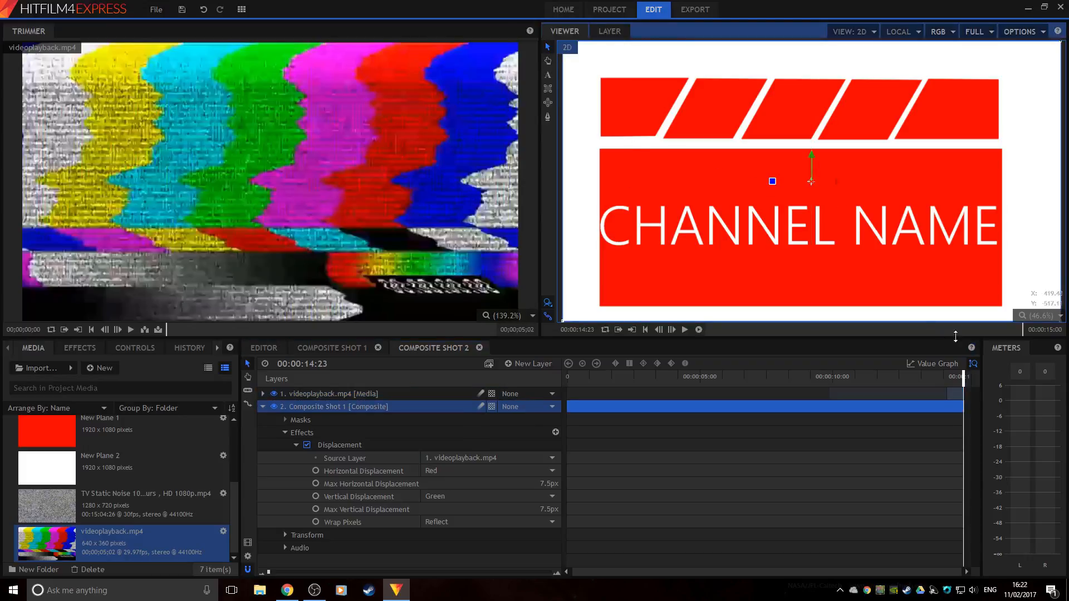
click(956, 376)
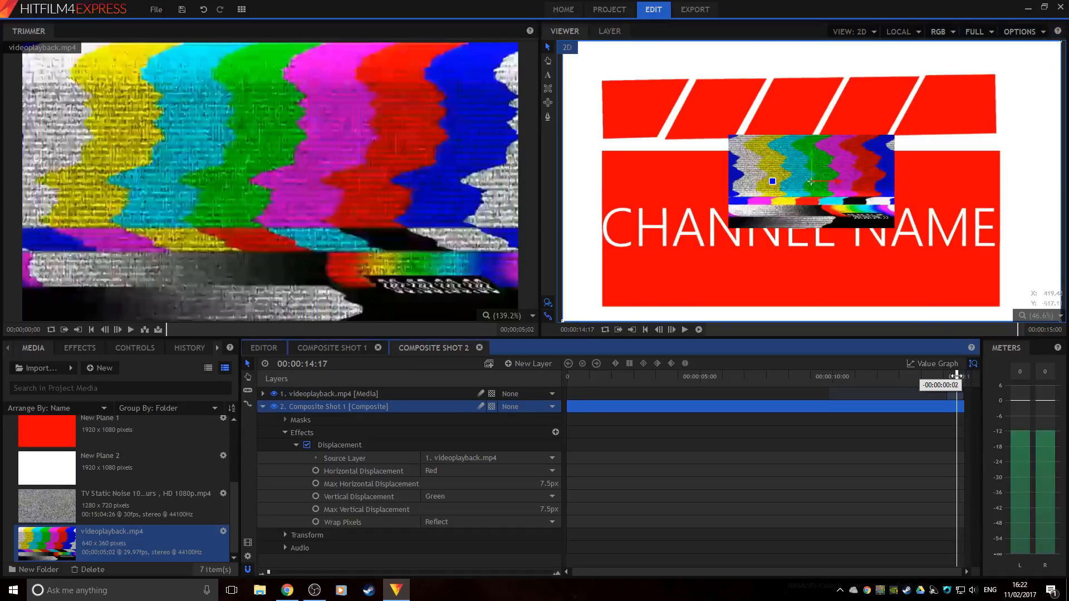
click(963, 393)
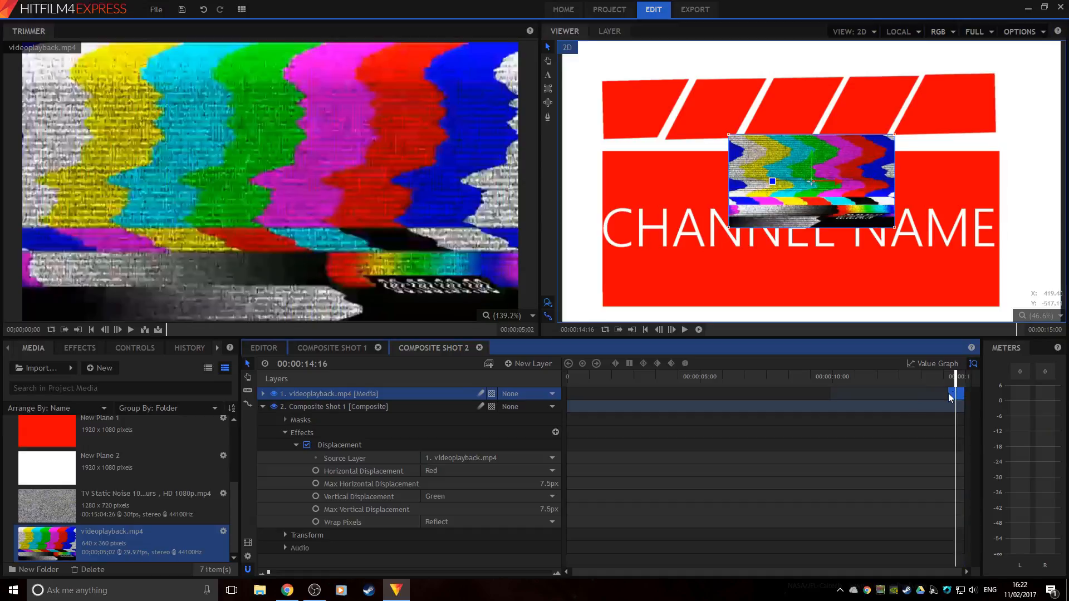
drag(946, 393, 923, 389)
Step: Enlarge the videoplayback.mp4 layer to fill the frame and set its blend mode to Screen
drag(894, 228, 1054, 355)
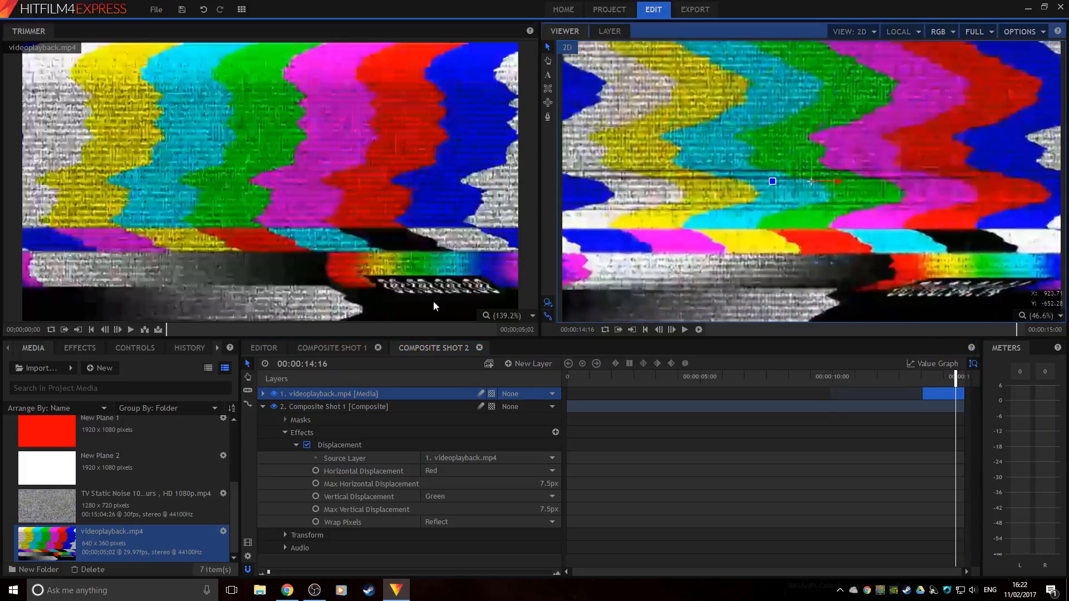
click(324, 393)
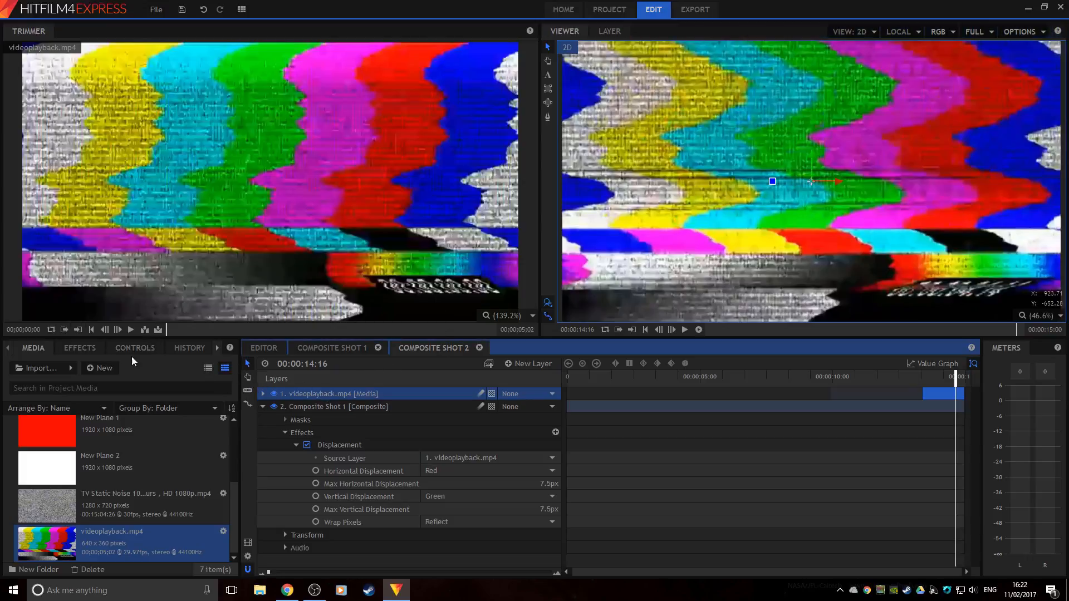
click(119, 347)
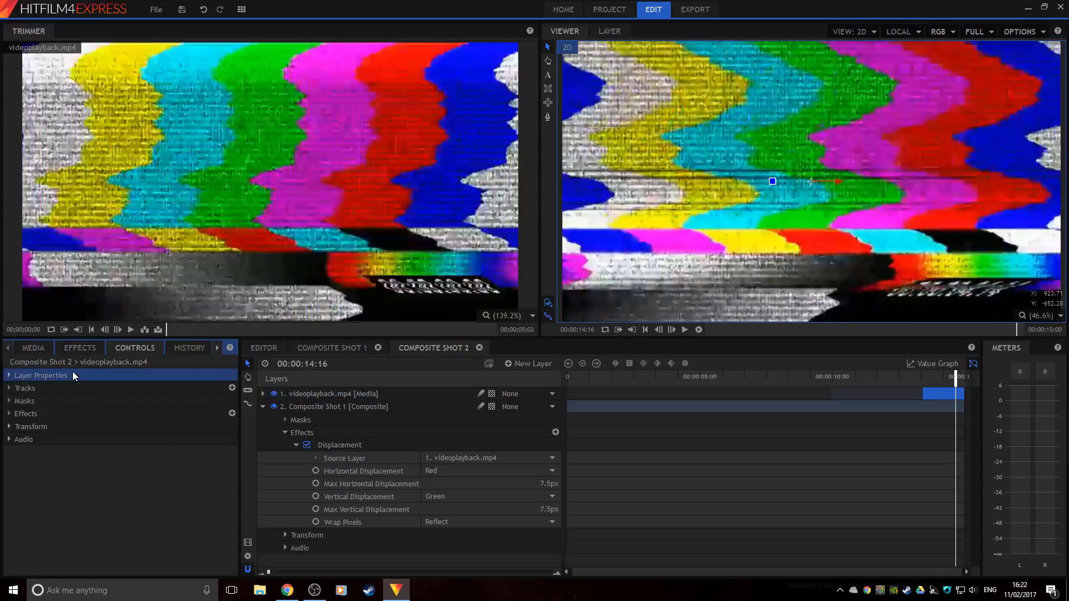
click(72, 373)
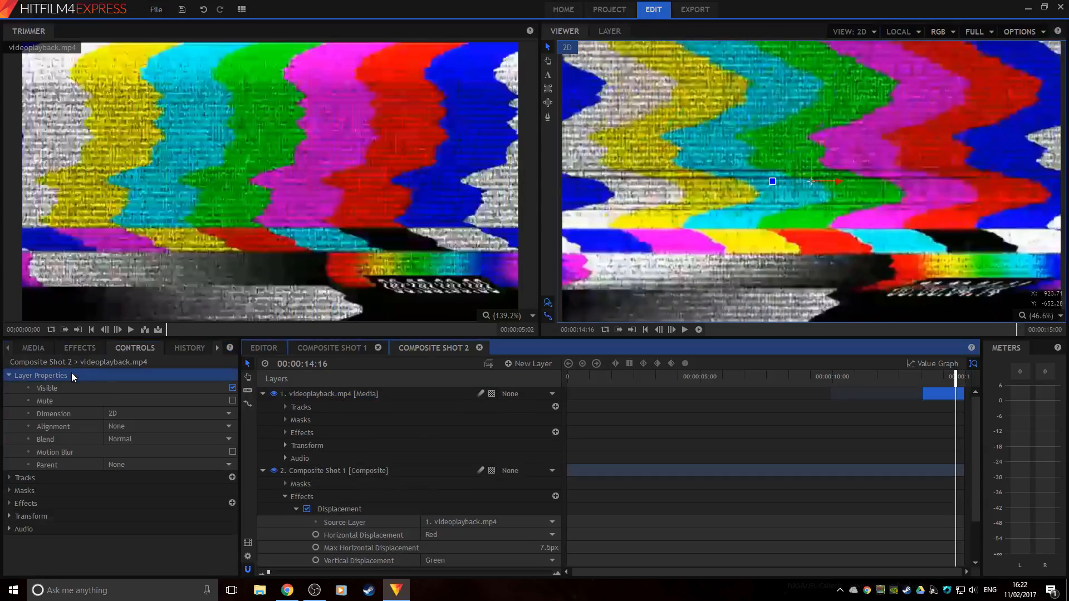
click(145, 426)
click(146, 425)
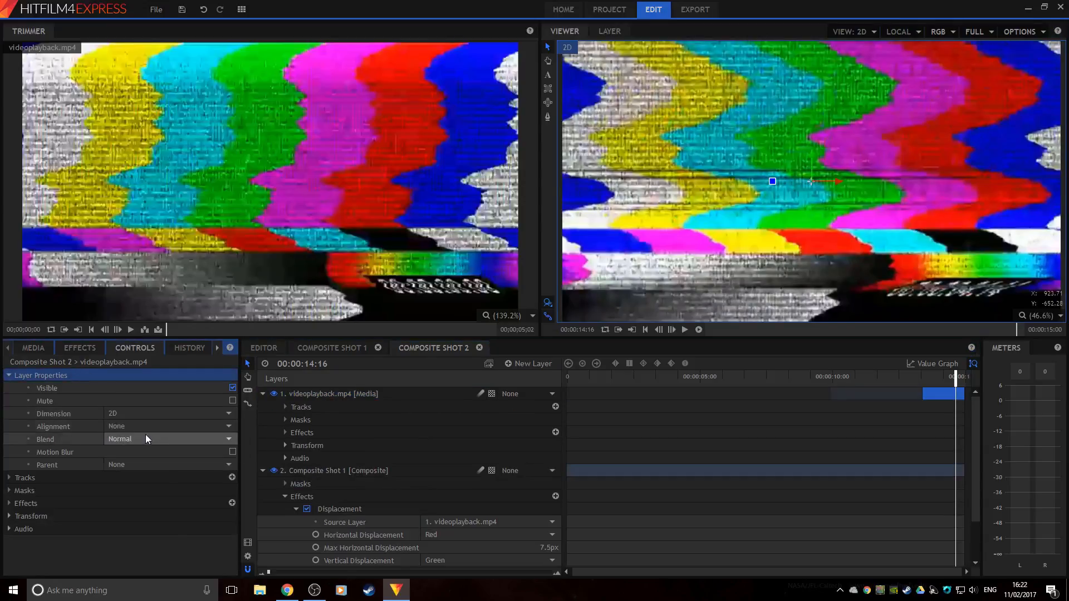
click(146, 435)
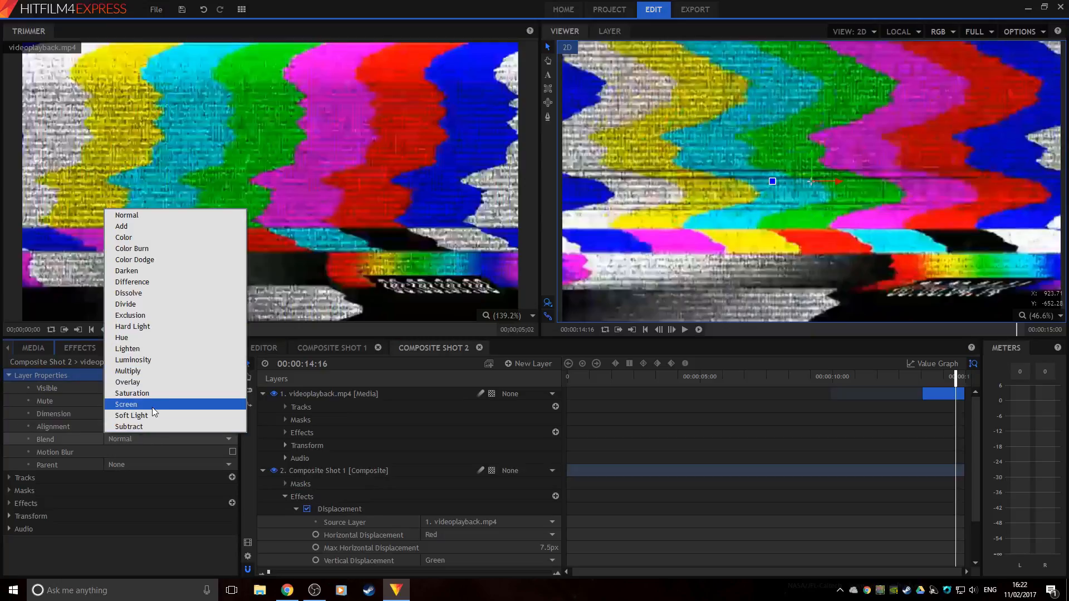
click(152, 407)
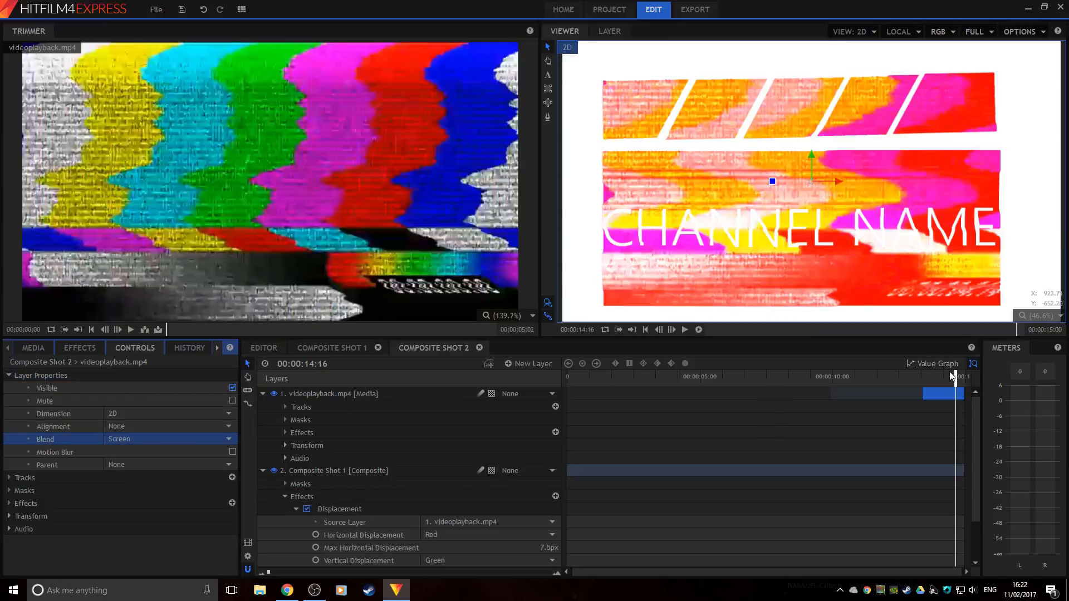
Step: Play Composite Shot 2 from the start to review the animation and its colour-bar ending
drag(954, 380, 200, 403)
key(space)
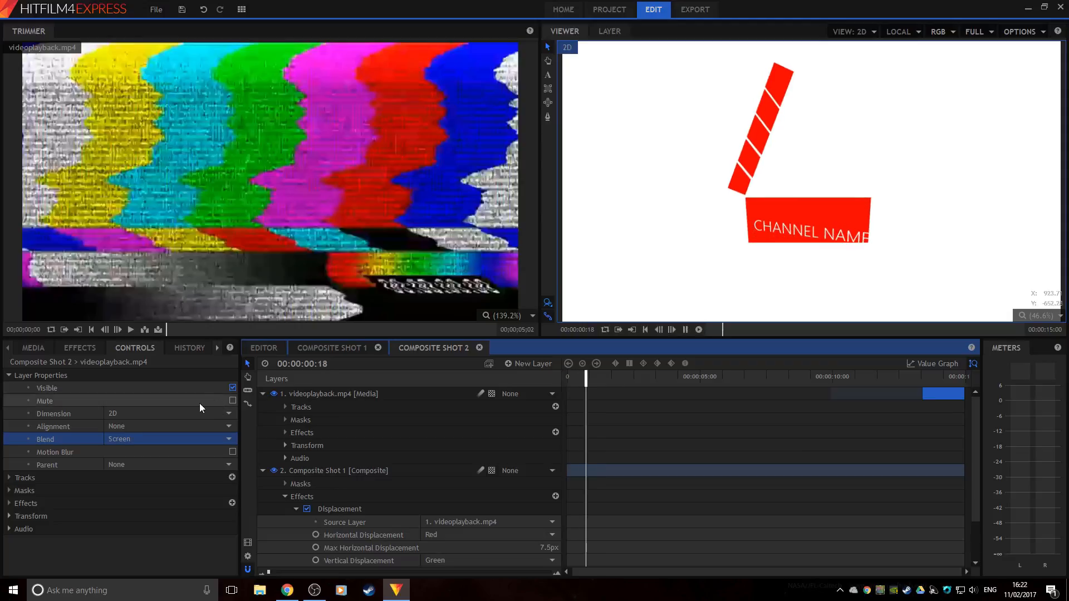